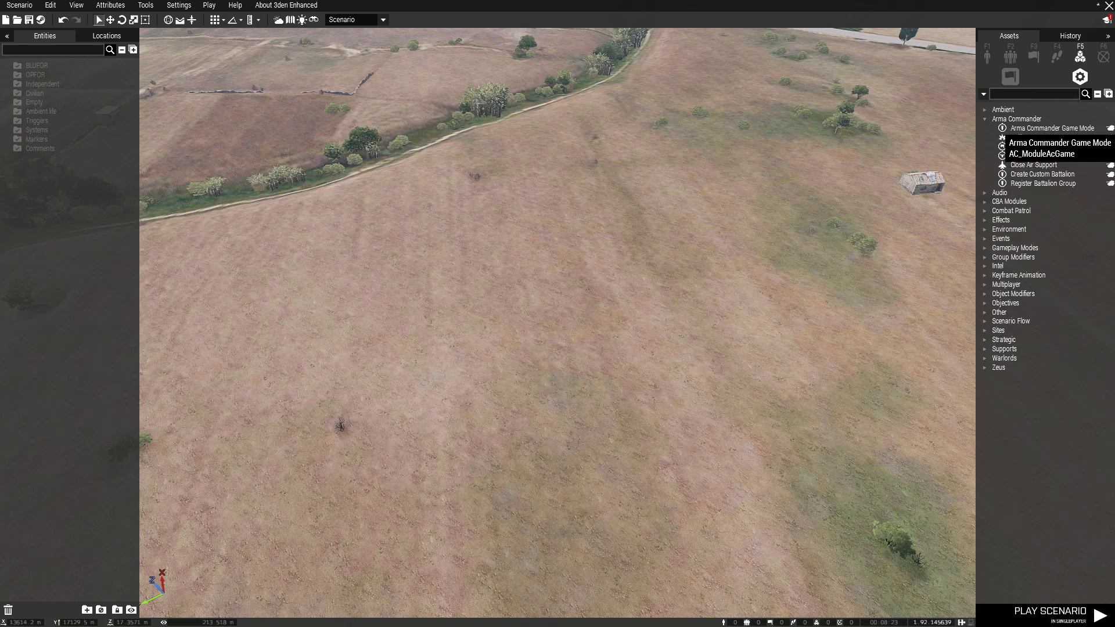
Place an Arma Commander Game Mode module in the field and set its maximum deployed groups to 20.
drag(1011, 129, 548, 239)
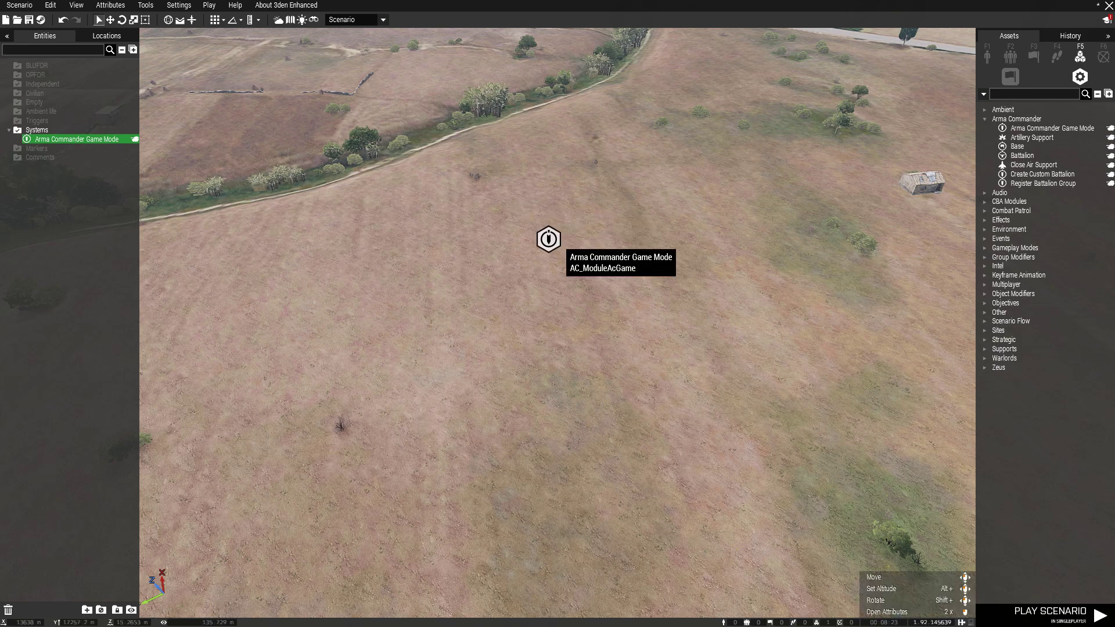
double_click(548, 238)
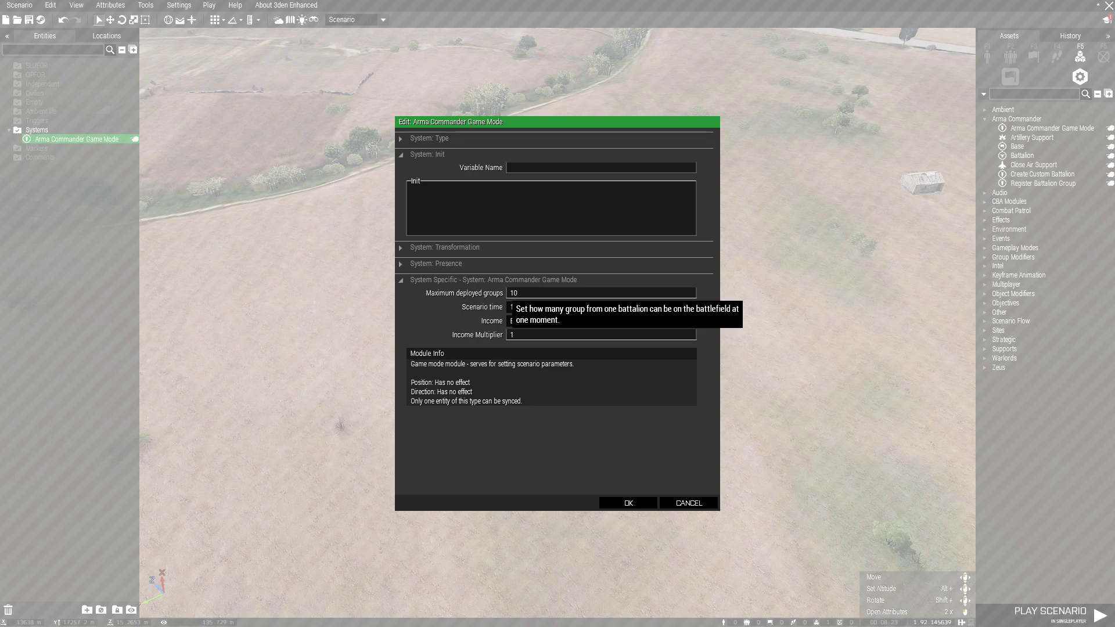
double_click(509, 292)
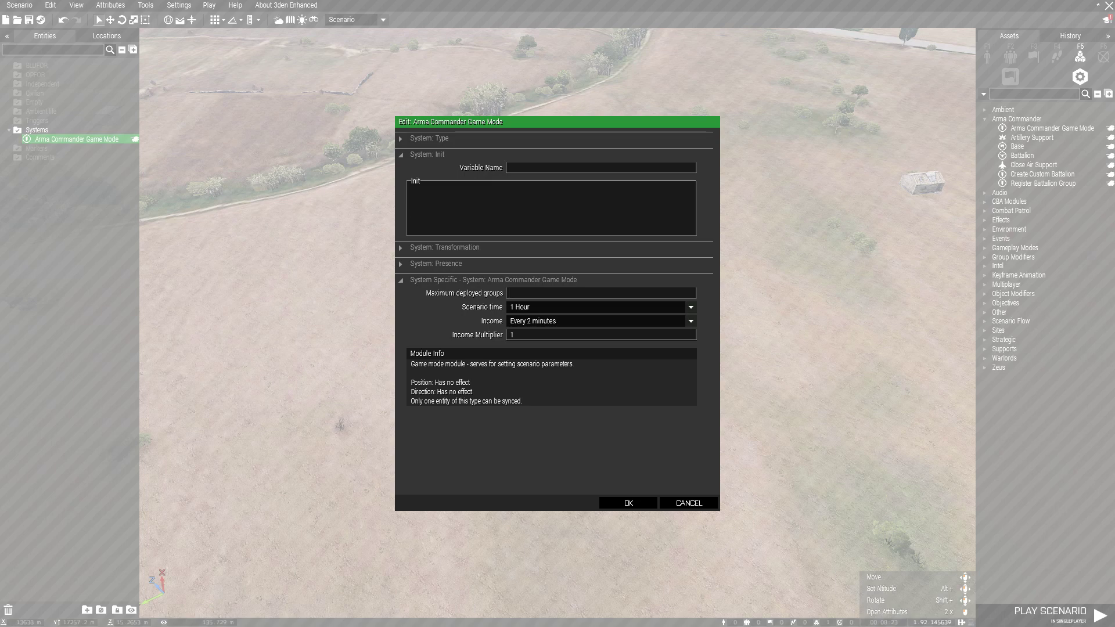
text(35)
key(BackSpace)
key(BackSpace)
text(20)
Set the game mode module's scenario time to 1 Hour.
click(601, 307)
click(601, 307)
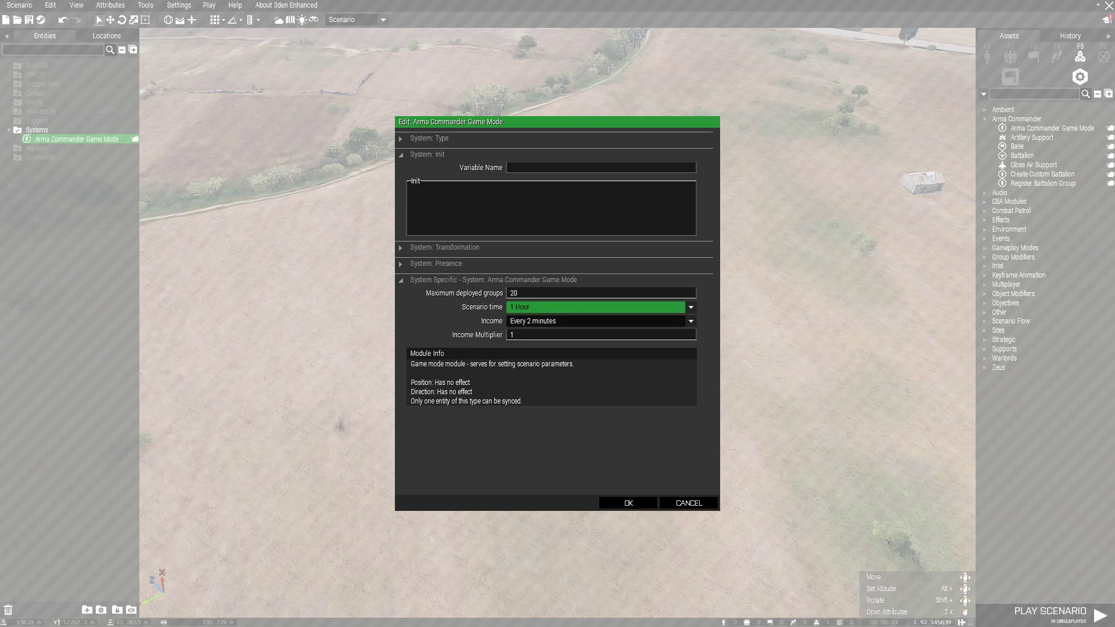
click(598, 307)
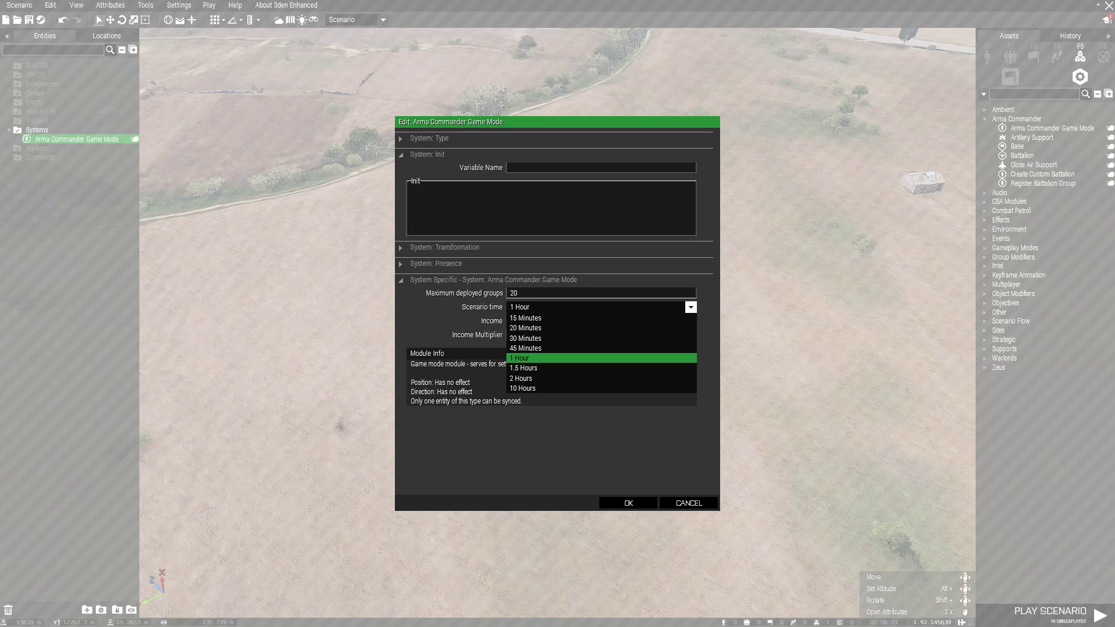
click(557, 358)
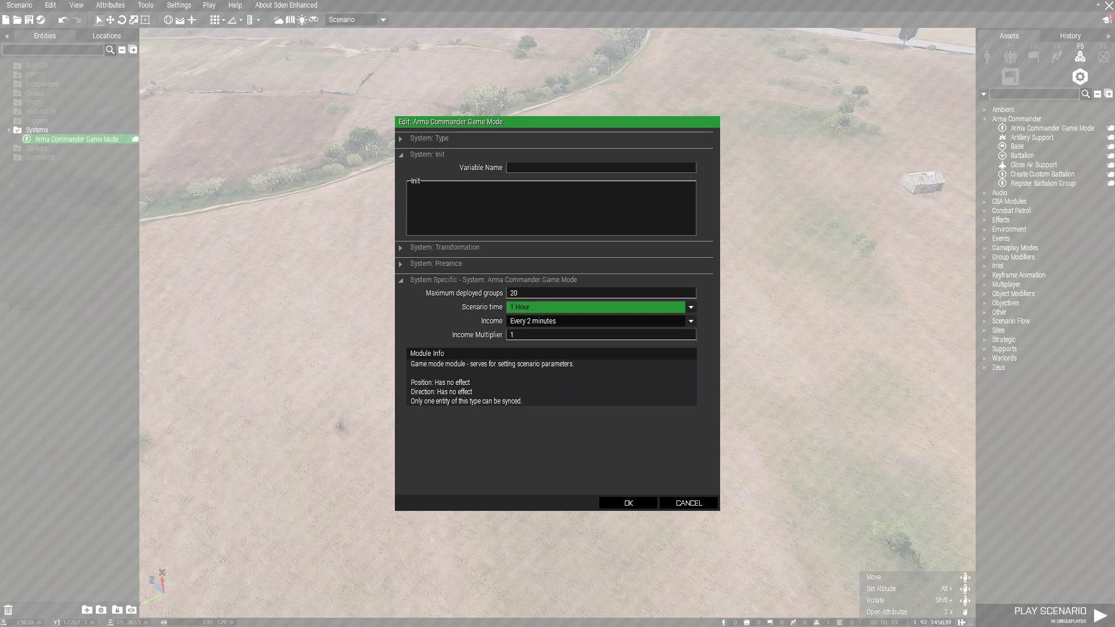
click(598, 307)
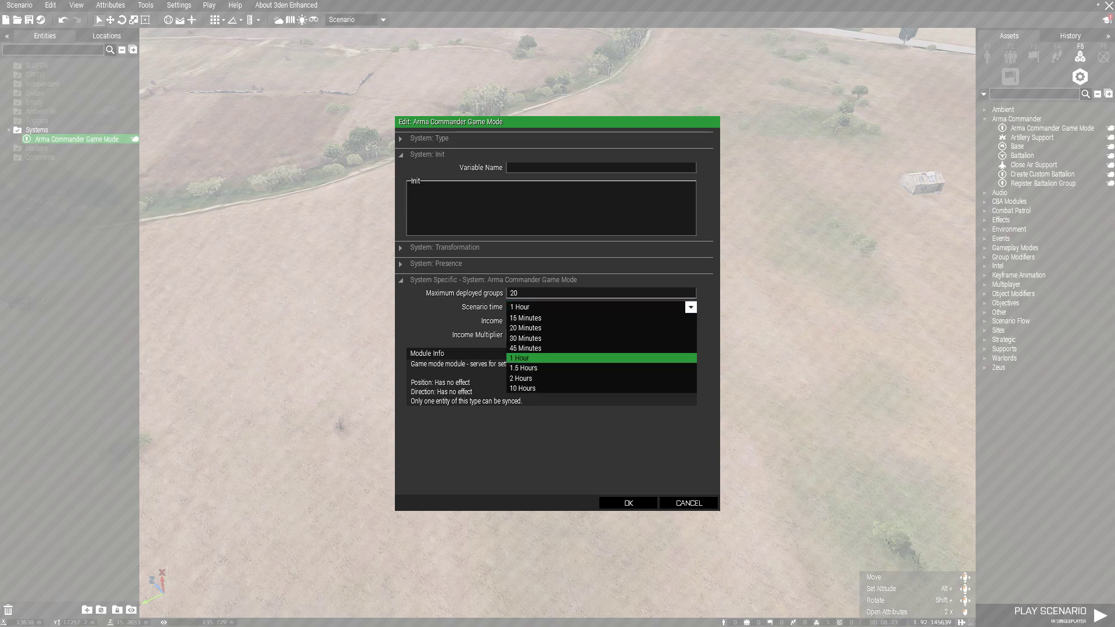
key(Return)
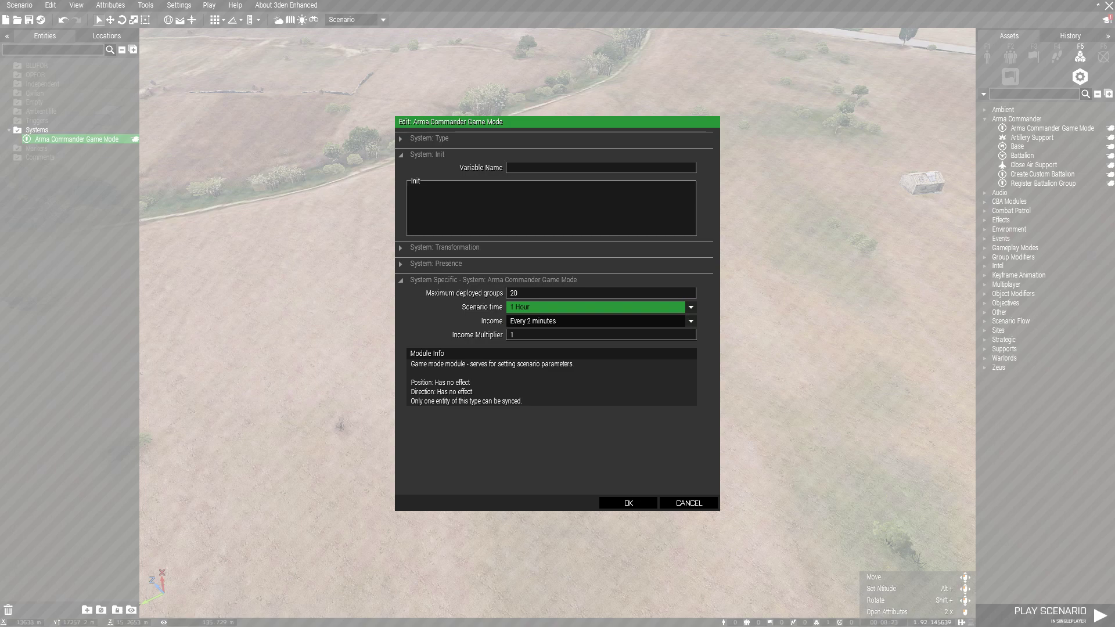
Set the game mode module's income to Every 2 minutes and accept its attributes.
click(601, 321)
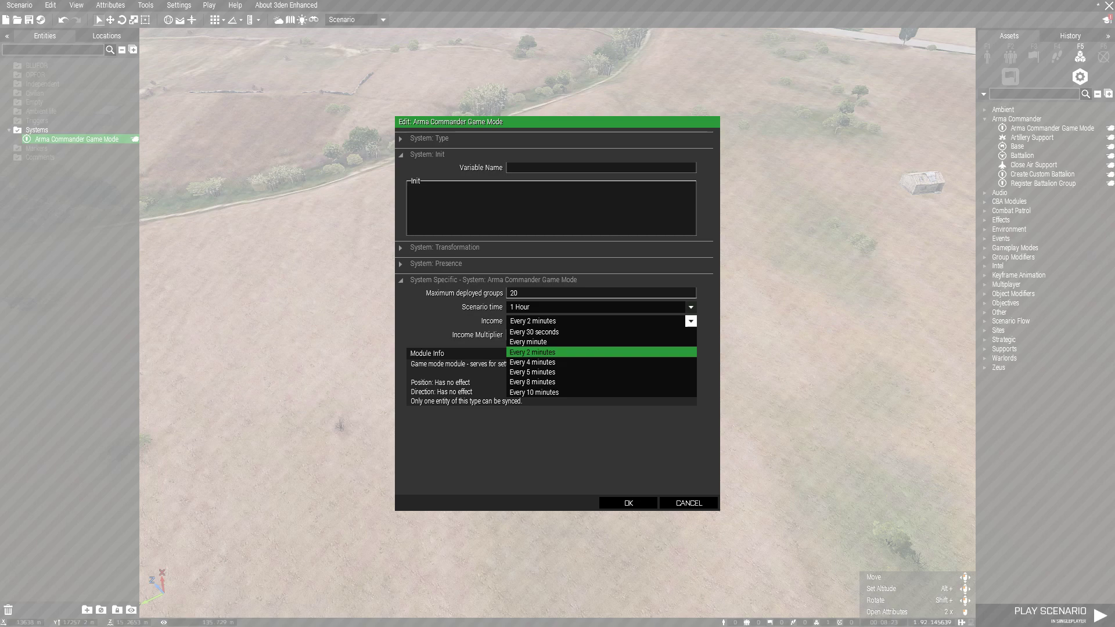
click(601, 352)
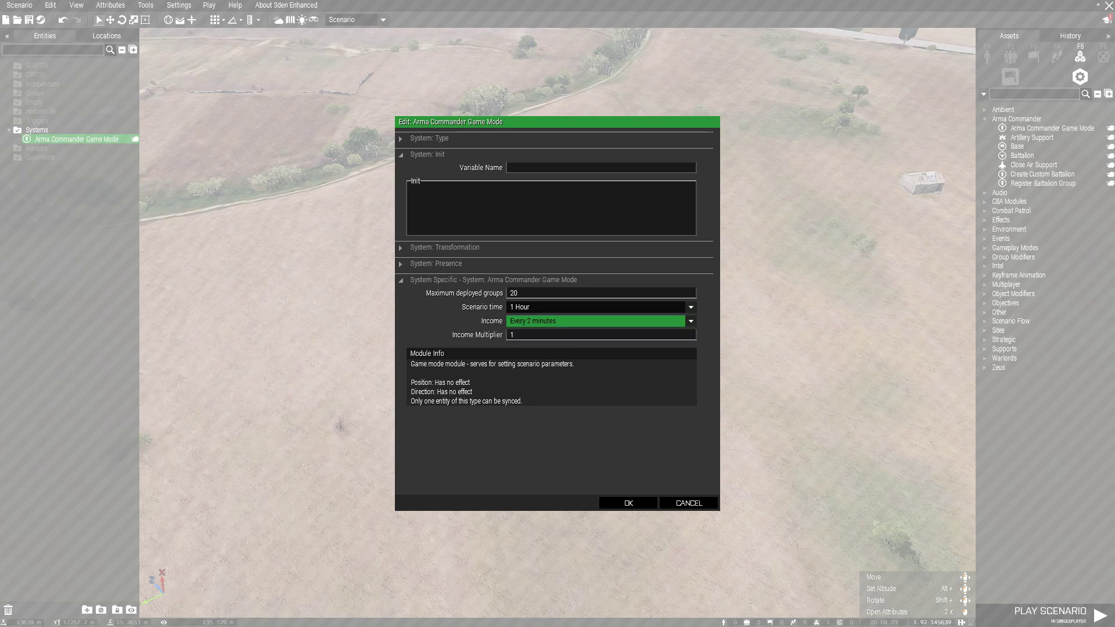
click(595, 321)
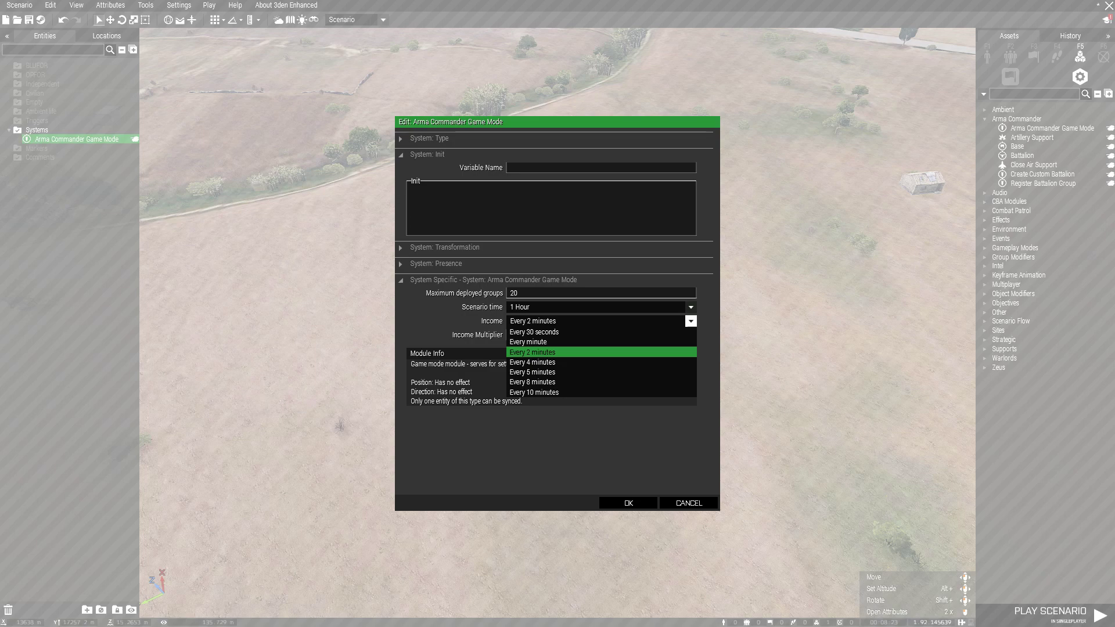
key(Up)
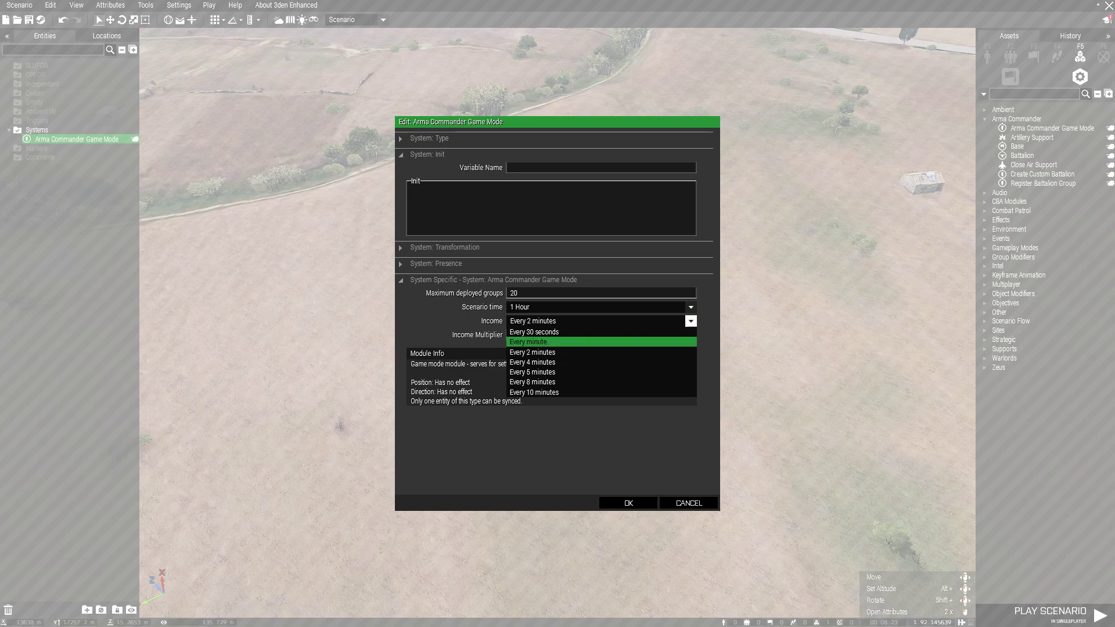
key(Down)
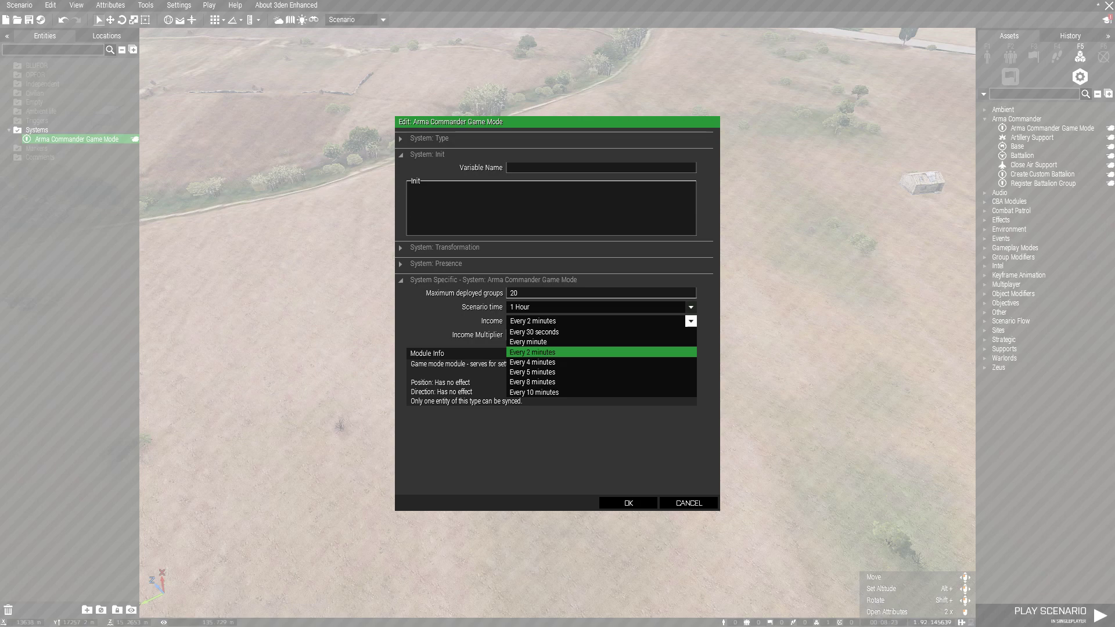
key(Return)
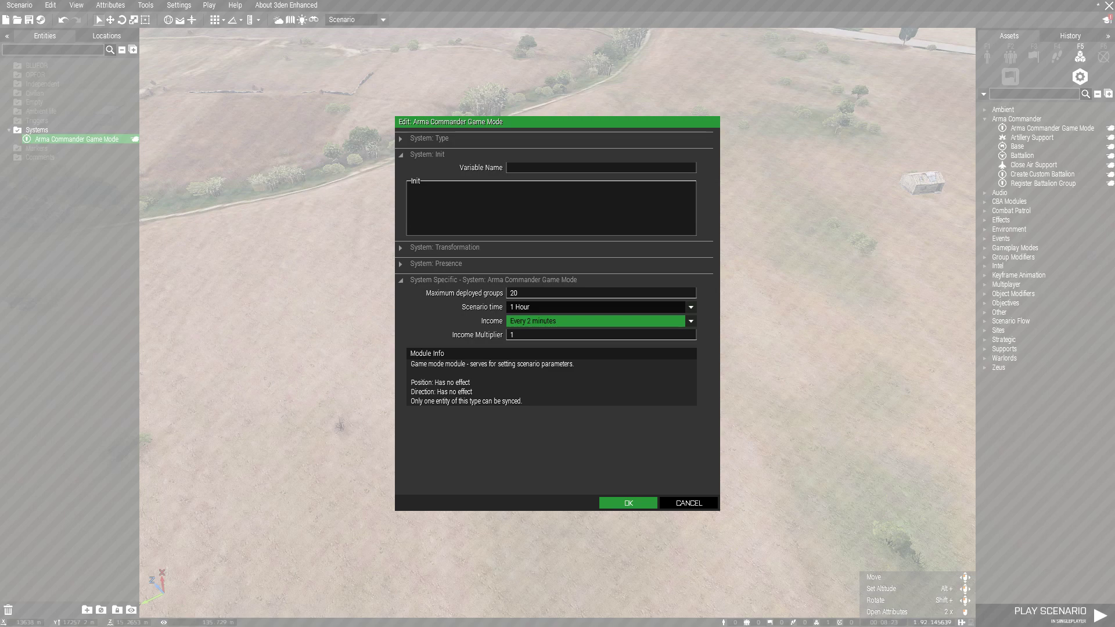
click(628, 503)
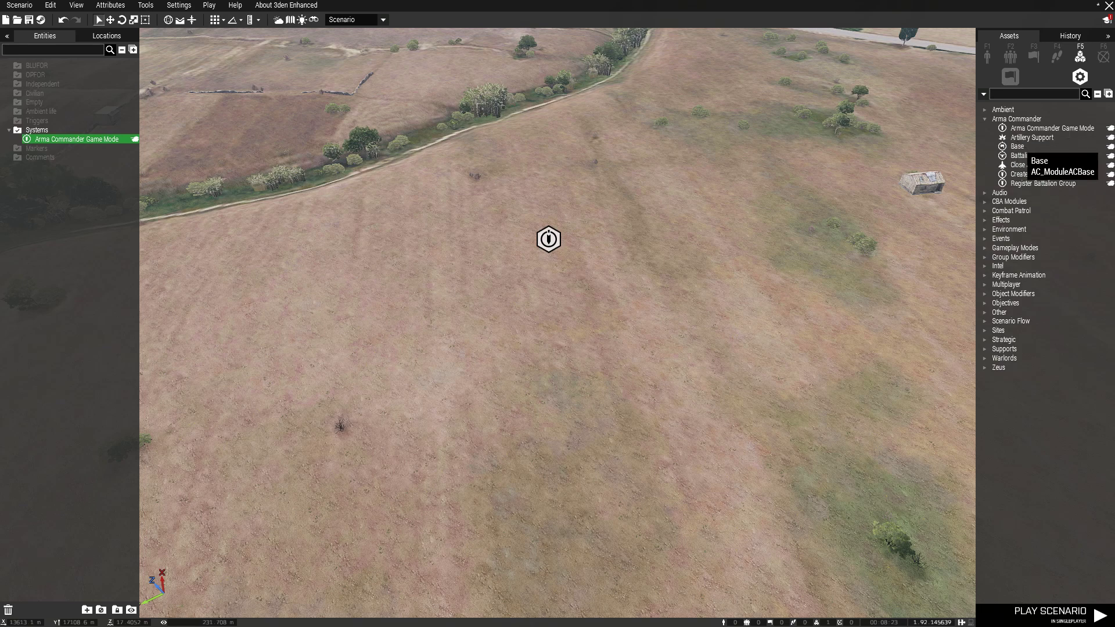
Place three Arma Commander Base modules in a spaced-out row across the fields near the game mode module.
click(1017, 148)
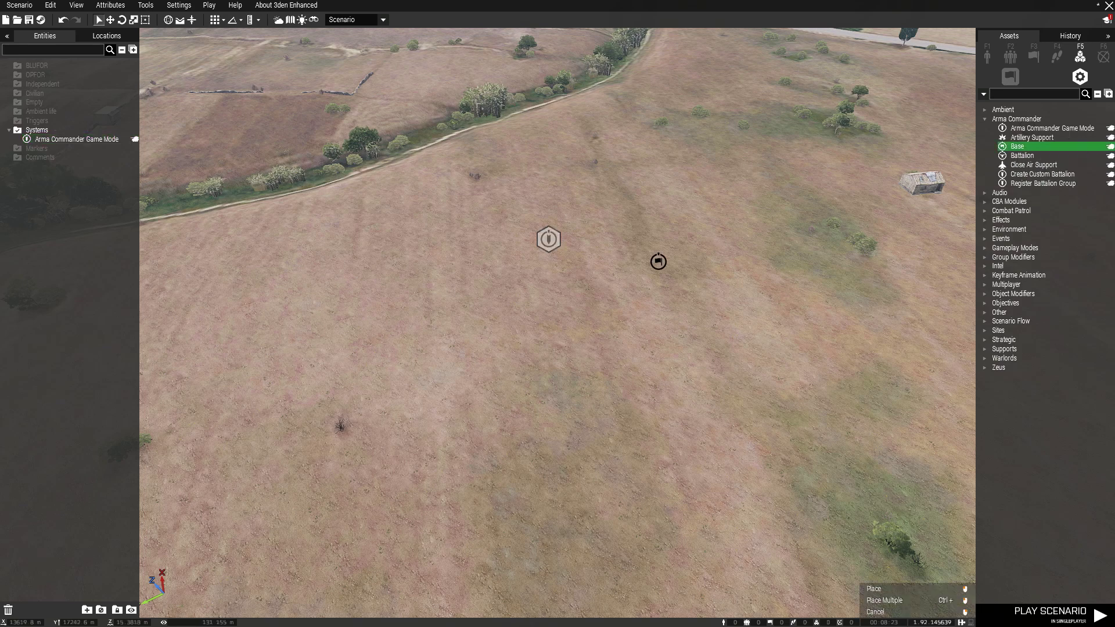
scroll(656, 240, up, 3)
scroll(656, 241, down, 3)
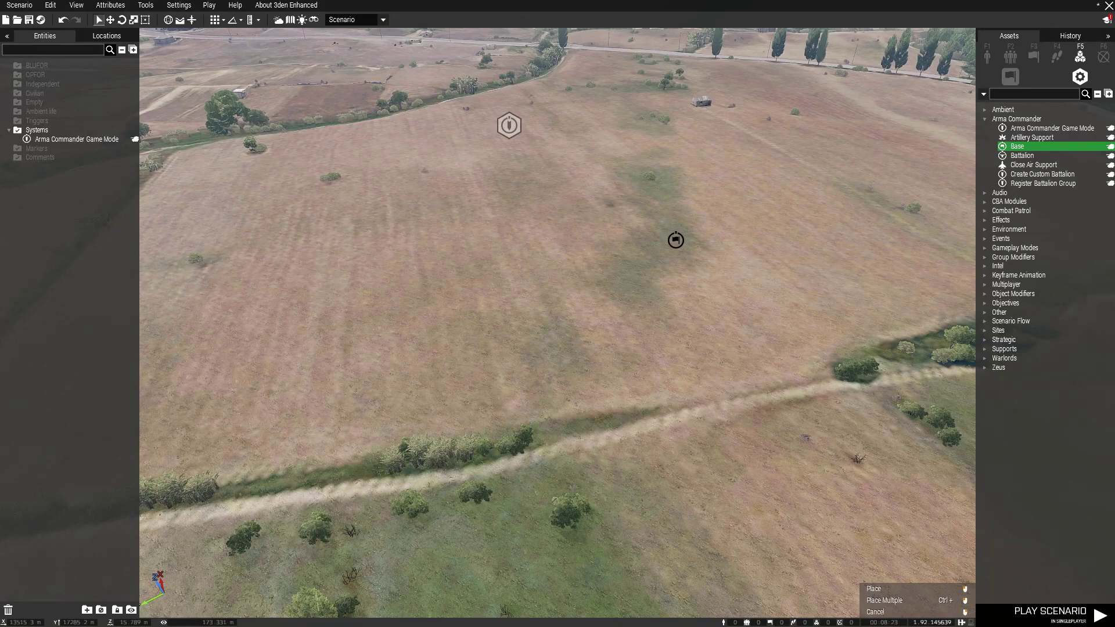
scroll(675, 240, down, 5)
ctrl+click(297, 416)
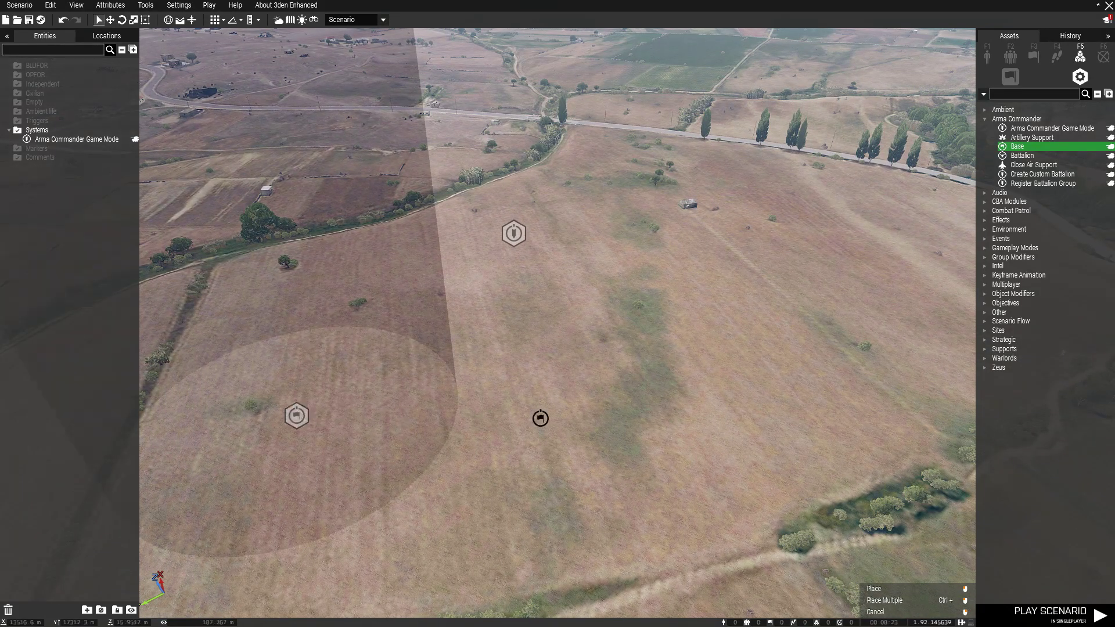
ctrl+click(622, 411)
key(d)
click(894, 386)
key(s)
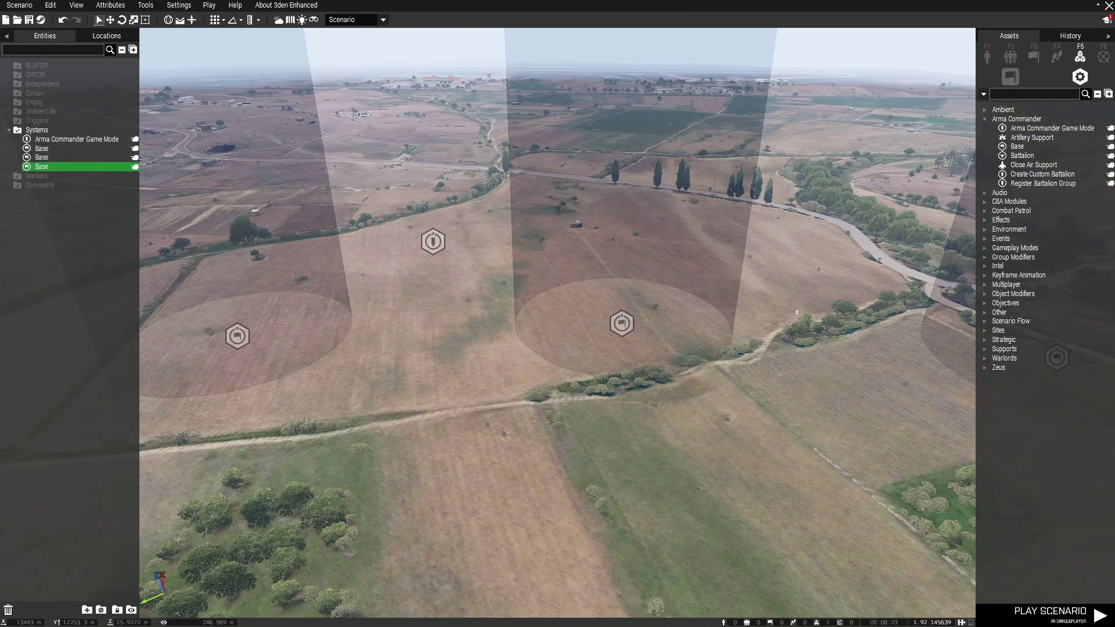
right_drag(557, 313, 465, 326)
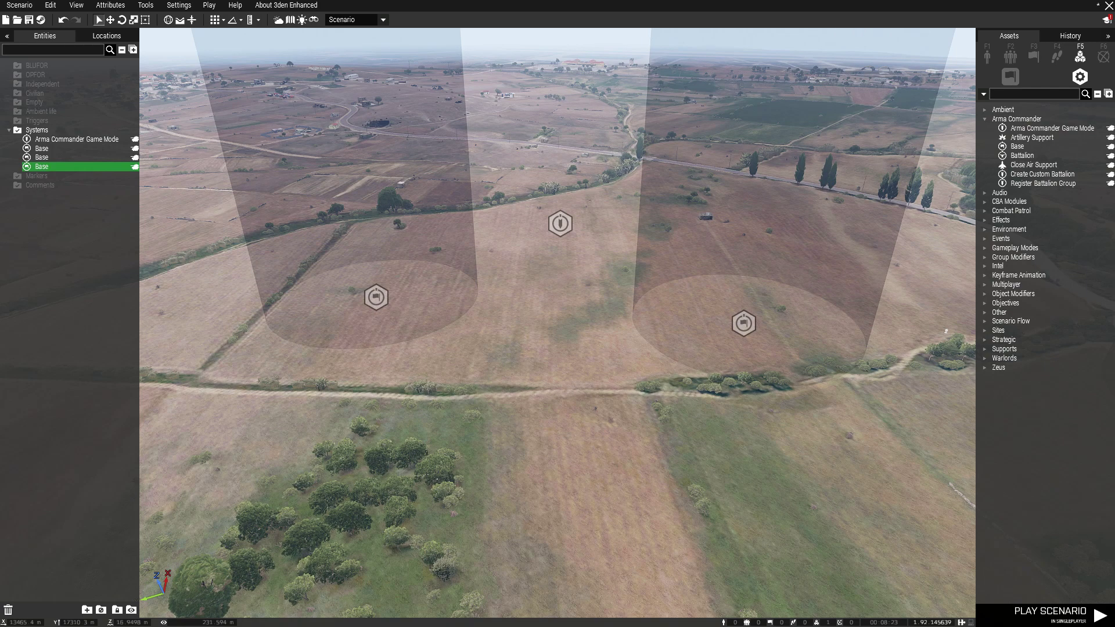
right_click(613, 376)
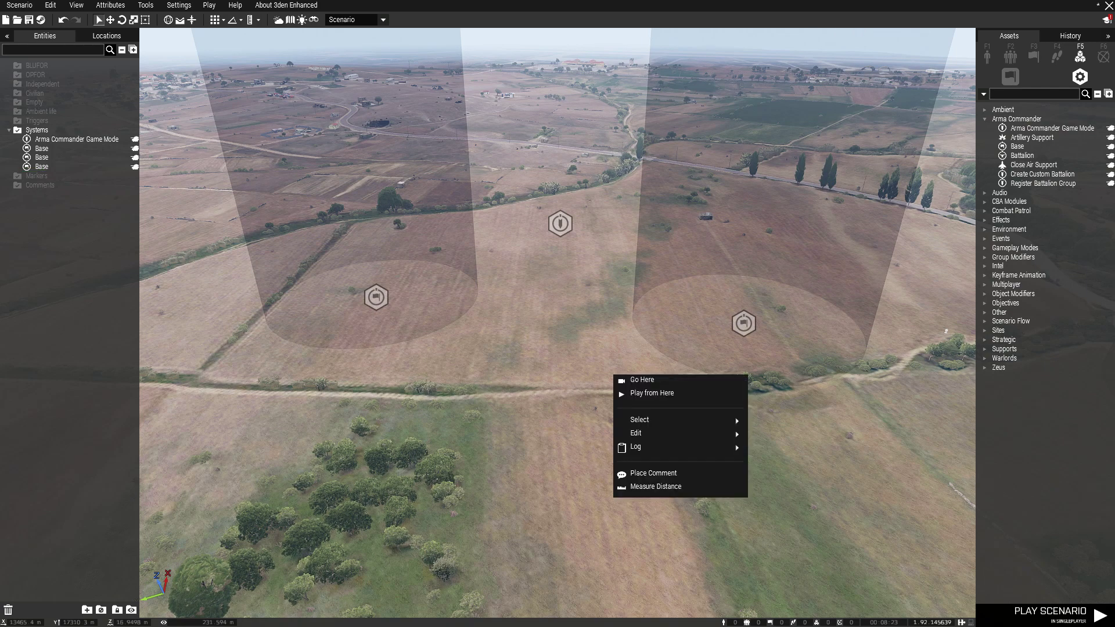
click(574, 367)
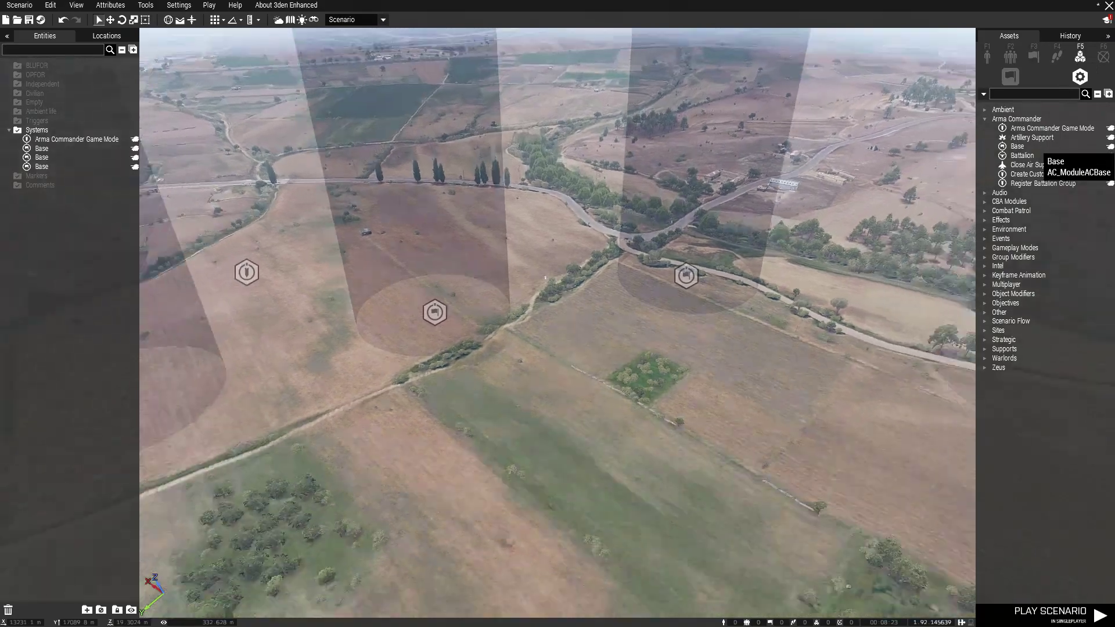
Place six more Base modules clustered around the middle base.
click(1017, 146)
ctrl+click(448, 248)
ctrl+click(514, 463)
ctrl+click(526, 482)
ctrl+click(553, 316)
ctrl+click(508, 279)
ctrl+click(534, 357)
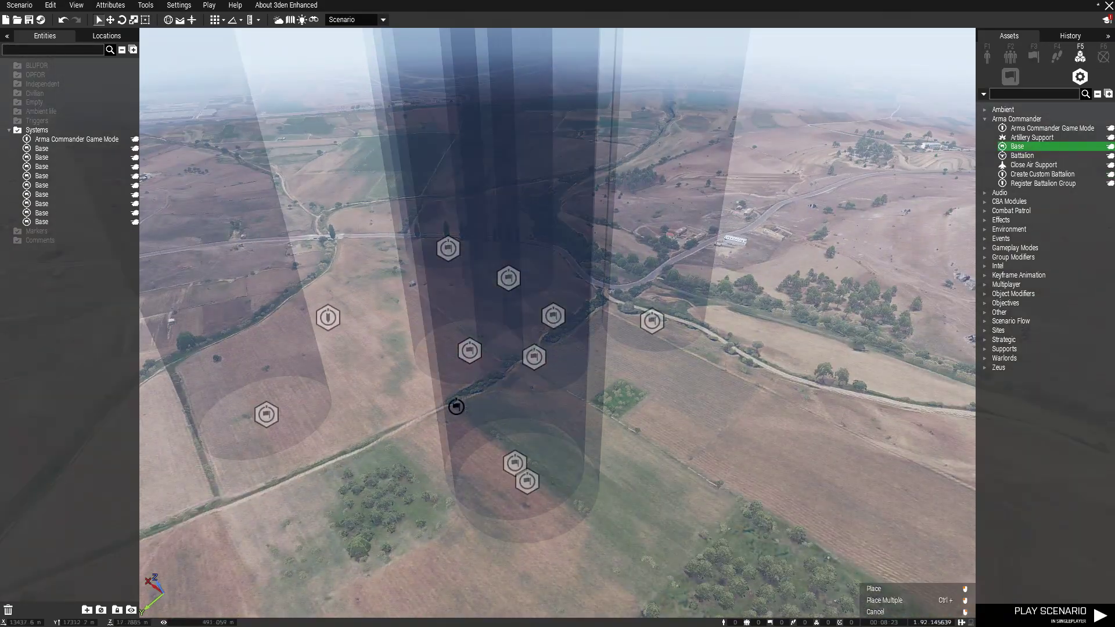
Delete the cluster of Base modules between the two outer bases and place a single Base beside the dirt track there.
click(466, 385)
drag(384, 202, 598, 551)
key(Delete)
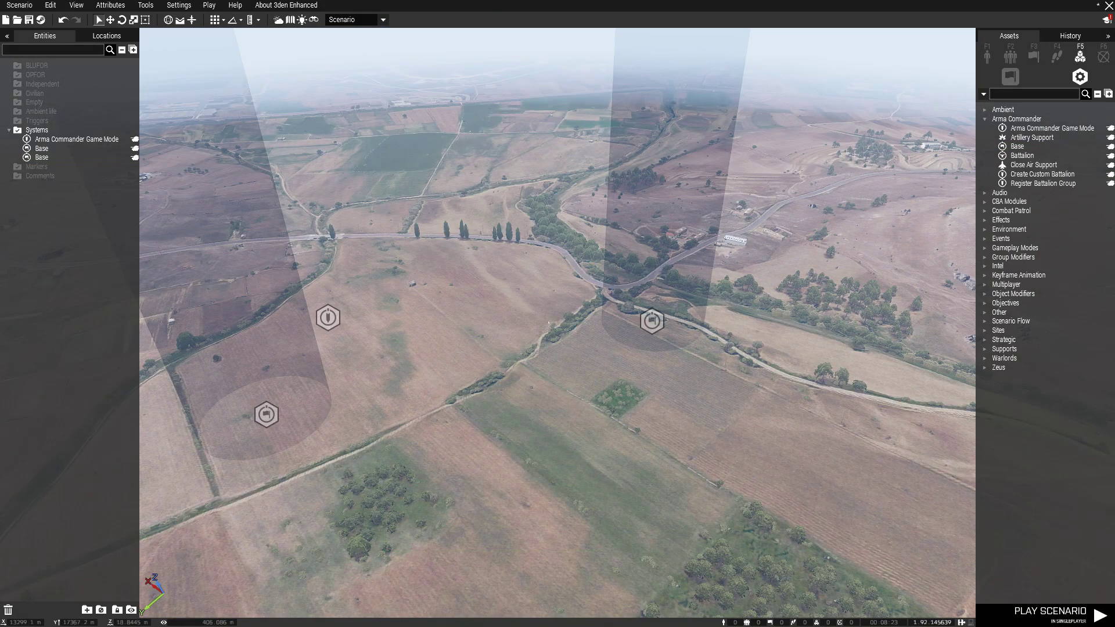
scroll(458, 293, up, 3)
click(1017, 146)
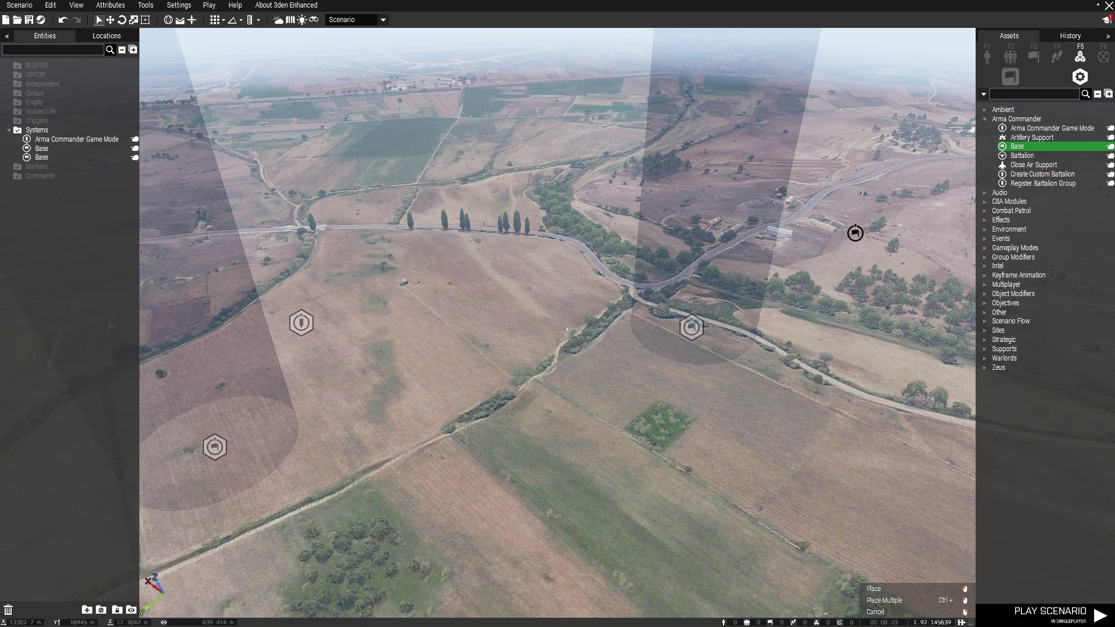
click(523, 372)
key(Escape)
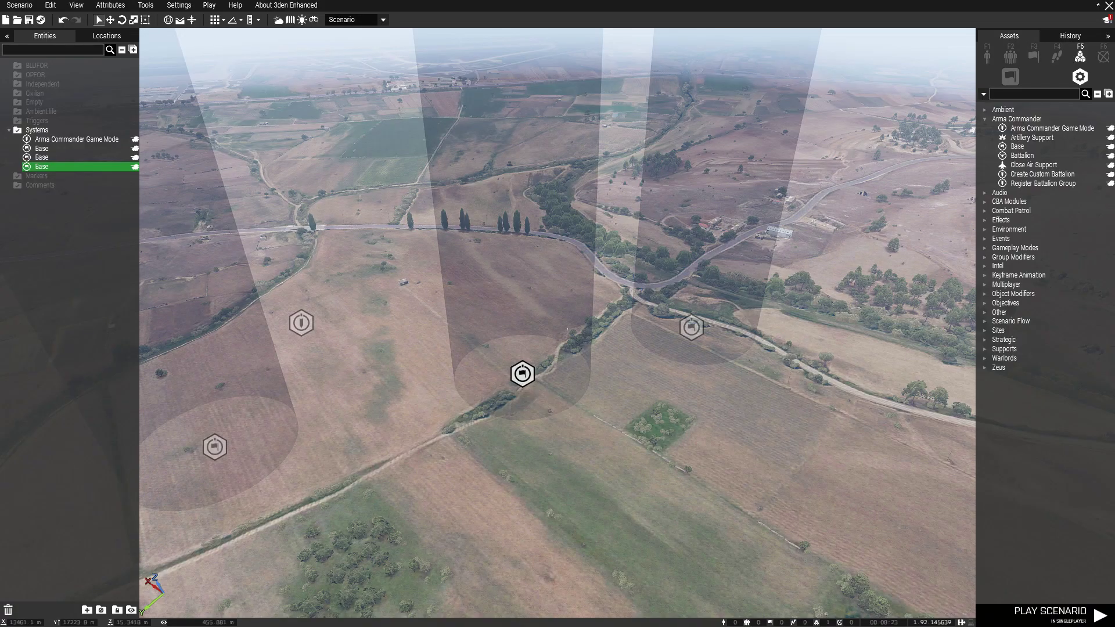
Move the two outer bases farther from the middle one, one onto the hillside beyond the road, the other across the opposite fields.
drag(691, 327, 941, 251)
right_drag(941, 251, 557, 380)
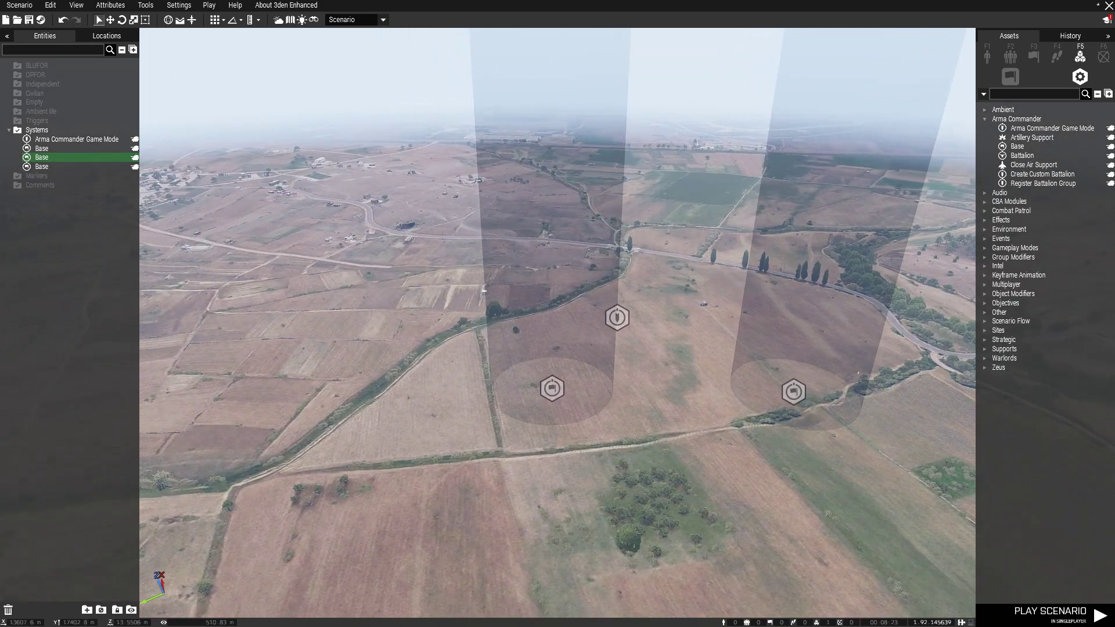
drag(548, 389, 292, 396)
Open the attributes of the Base on the hillside beyond the road junction and name it US.
right_drag(292, 395, 820, 303)
key(w)
key(s)
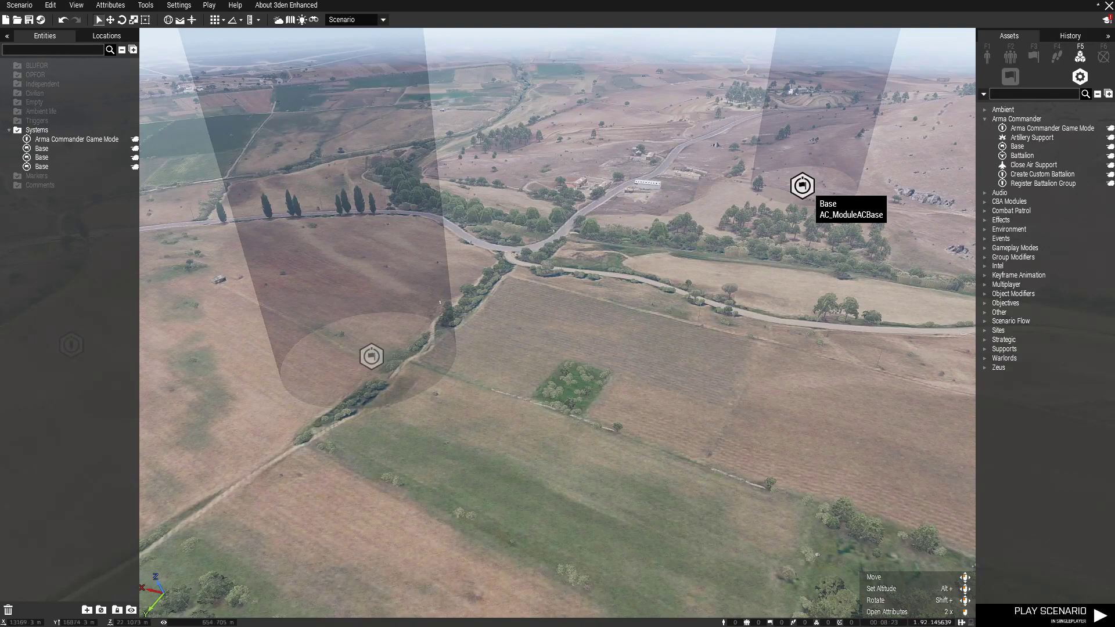
right_drag(803, 185, 929, 157)
key(w)
right_drag(1016, 186, 1103, 372)
key(w)
key(w)
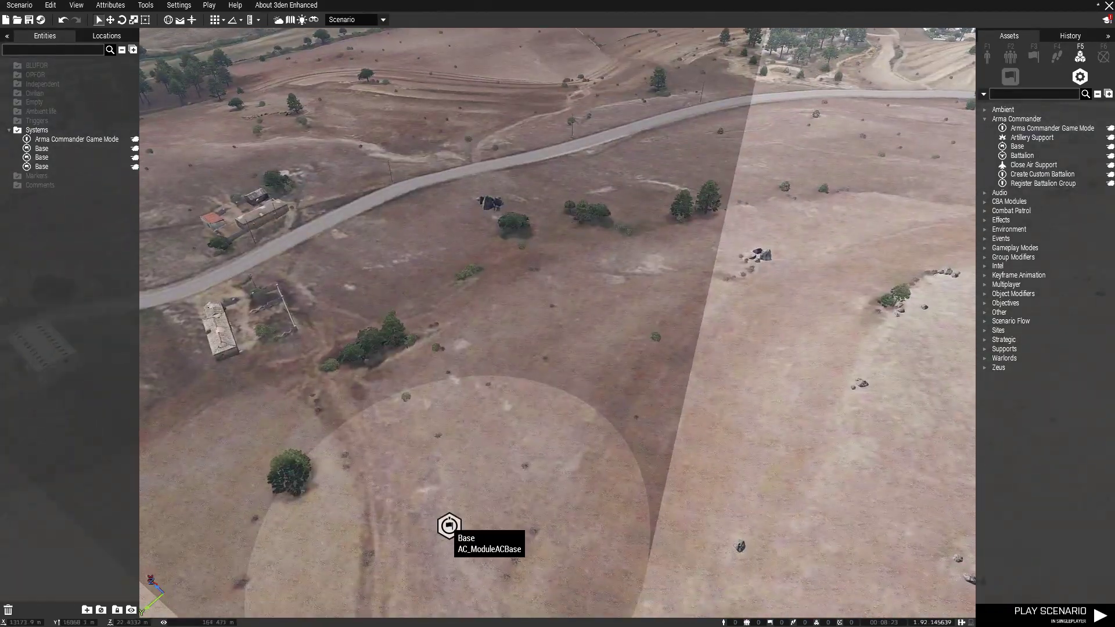
key(s)
double_click(585, 337)
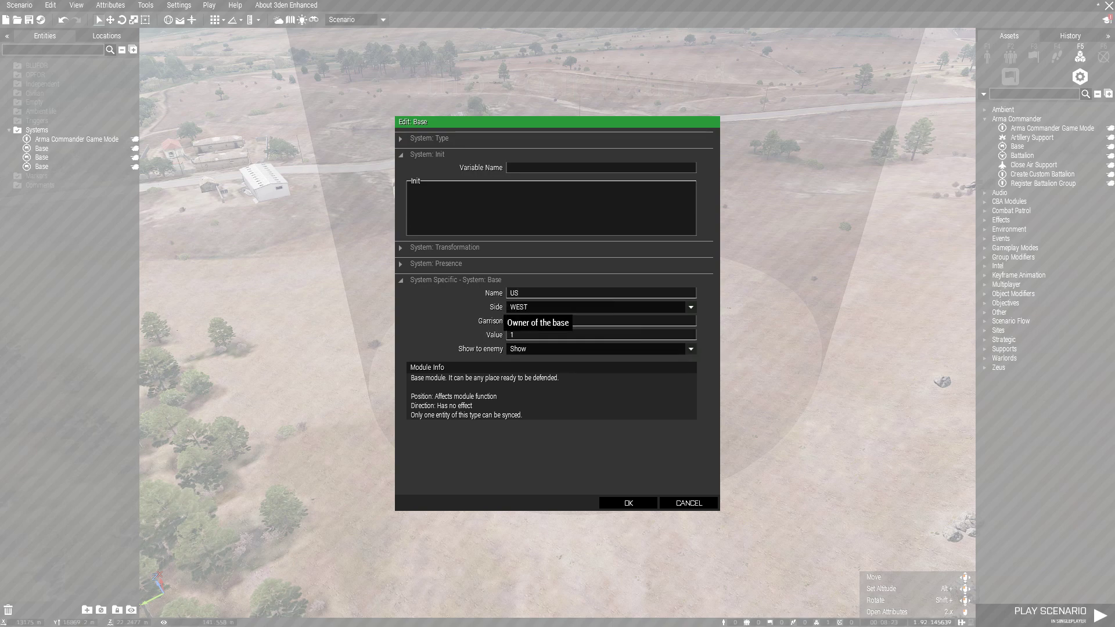
Set the US base's side to WEST and its value to 5.
click(690, 306)
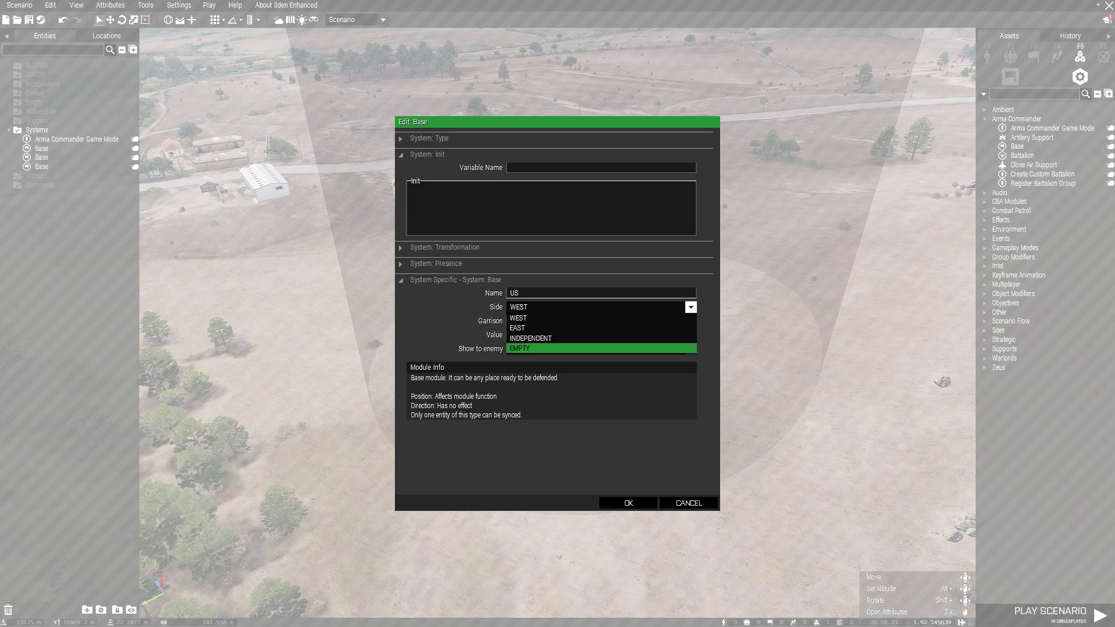
key(Return)
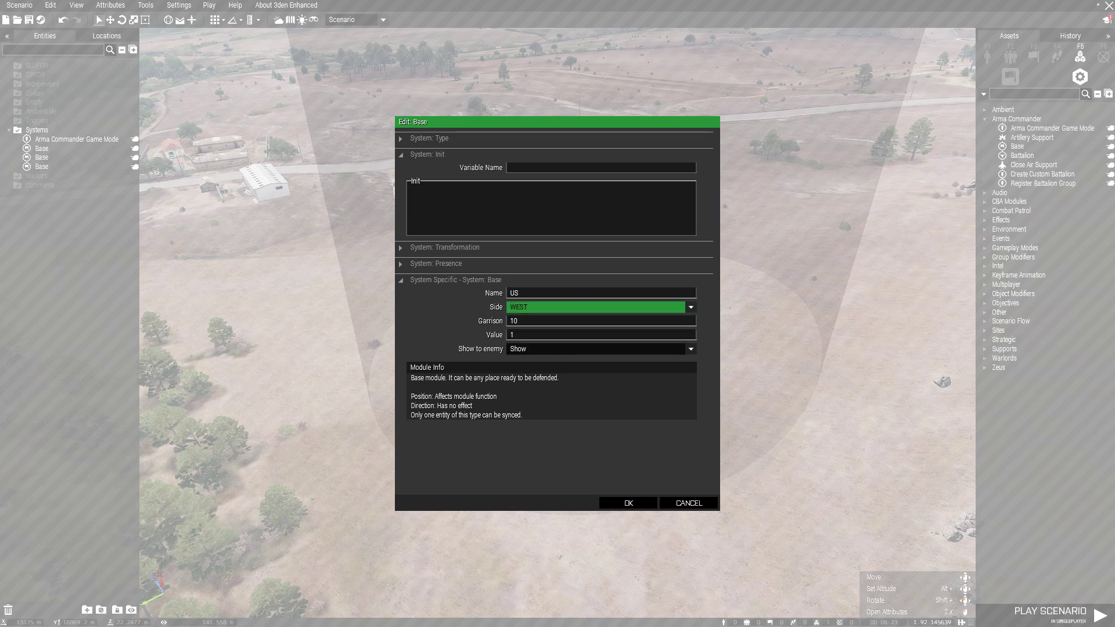
click(596, 307)
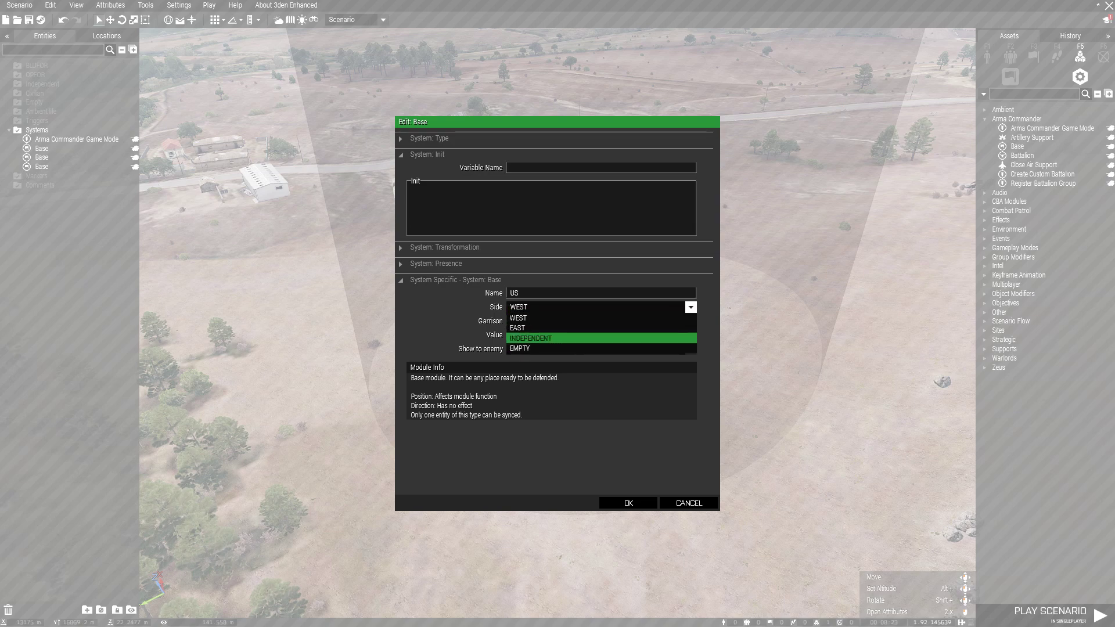
click(596, 318)
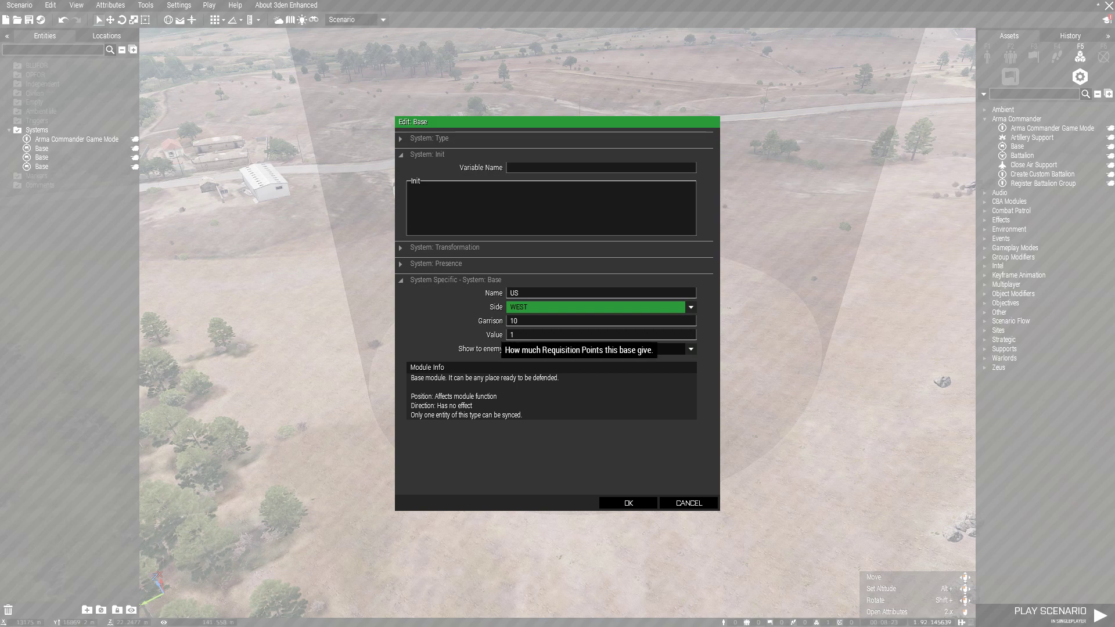
click(512, 334)
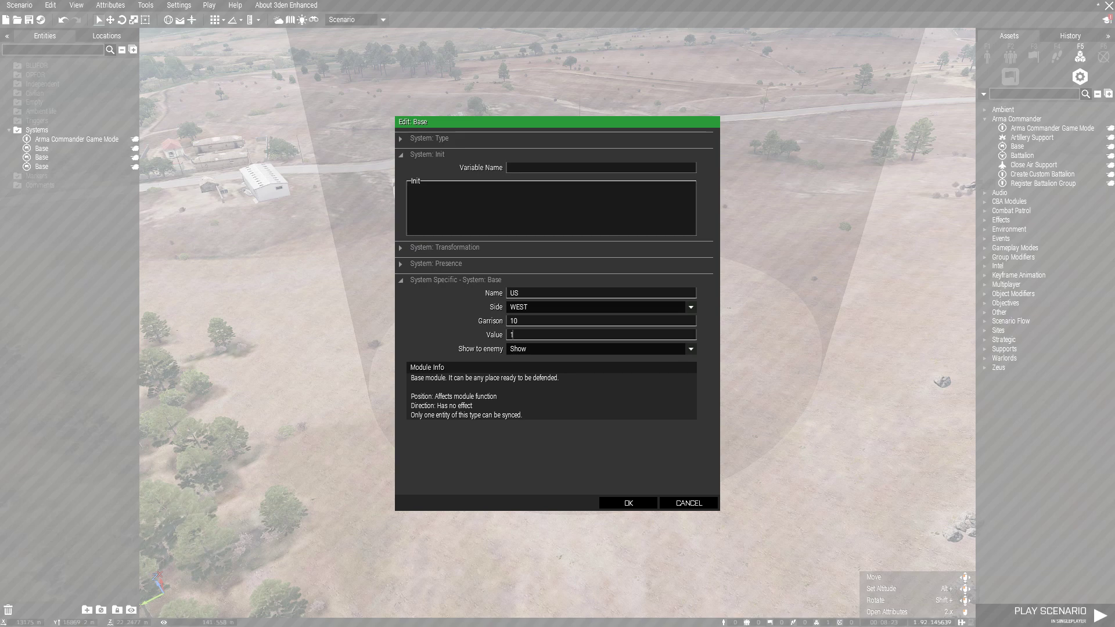
key(BackSpace)
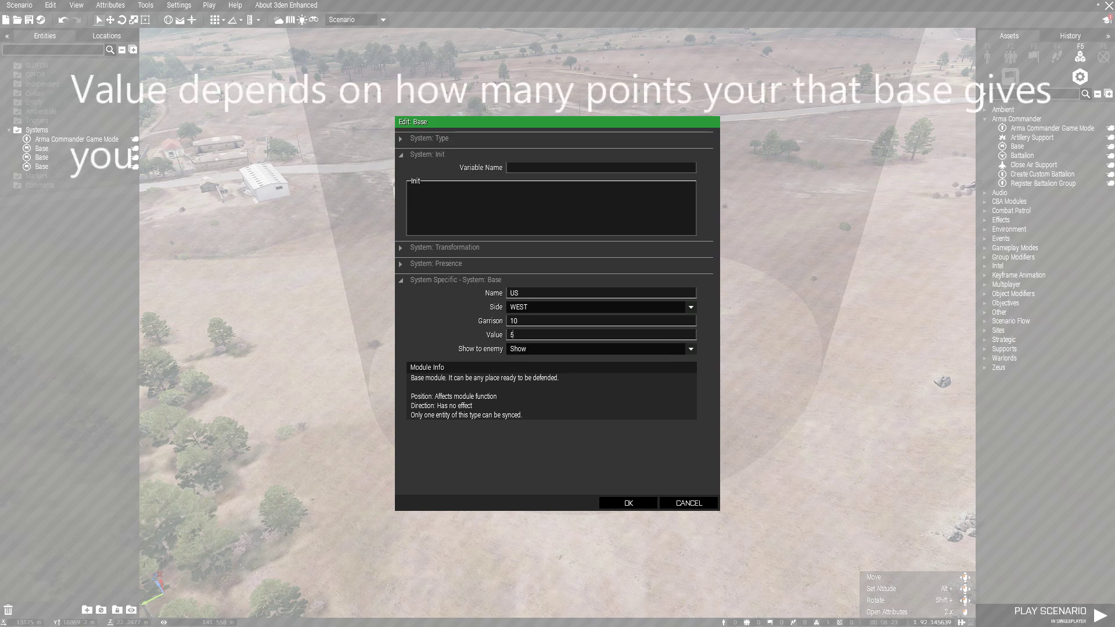
Set the US base to Hide under Show to enemy and accept its attributes.
click(691, 349)
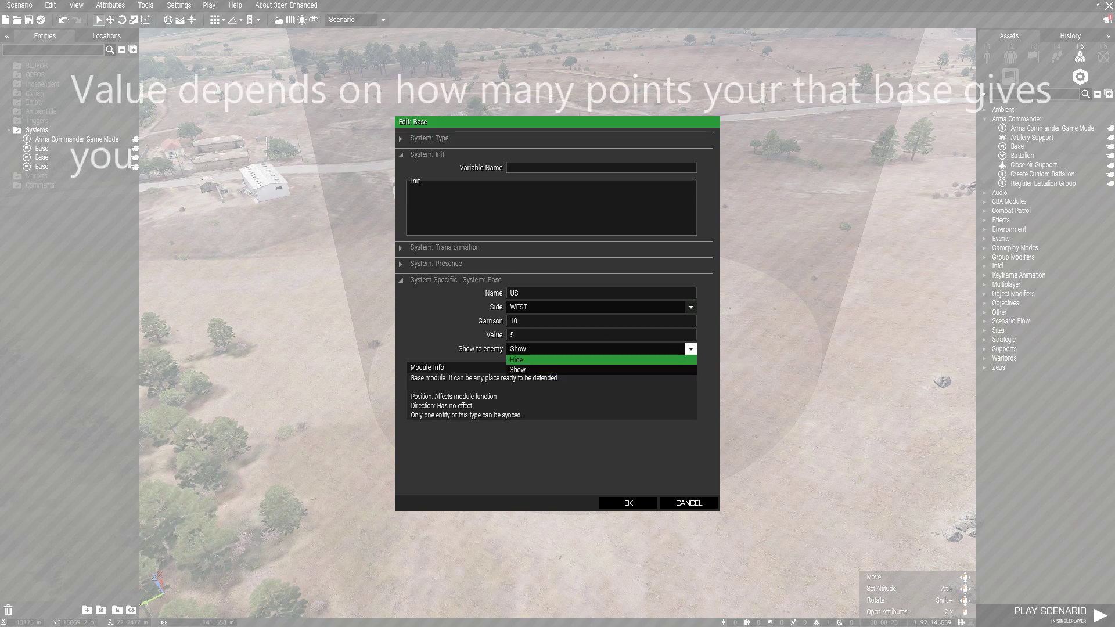
click(601, 359)
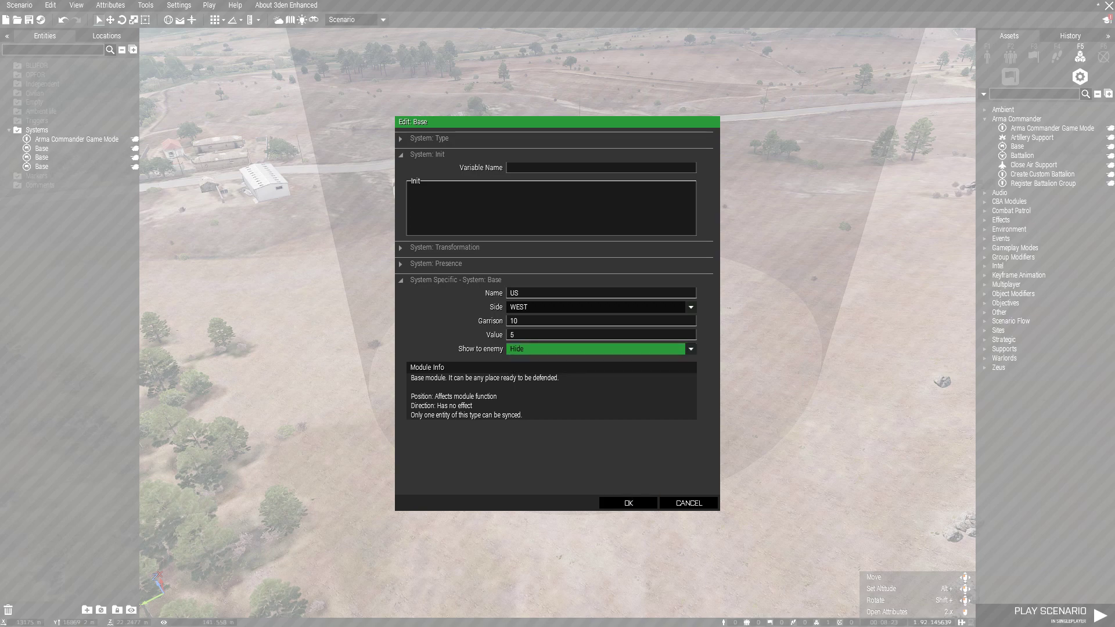
click(600, 349)
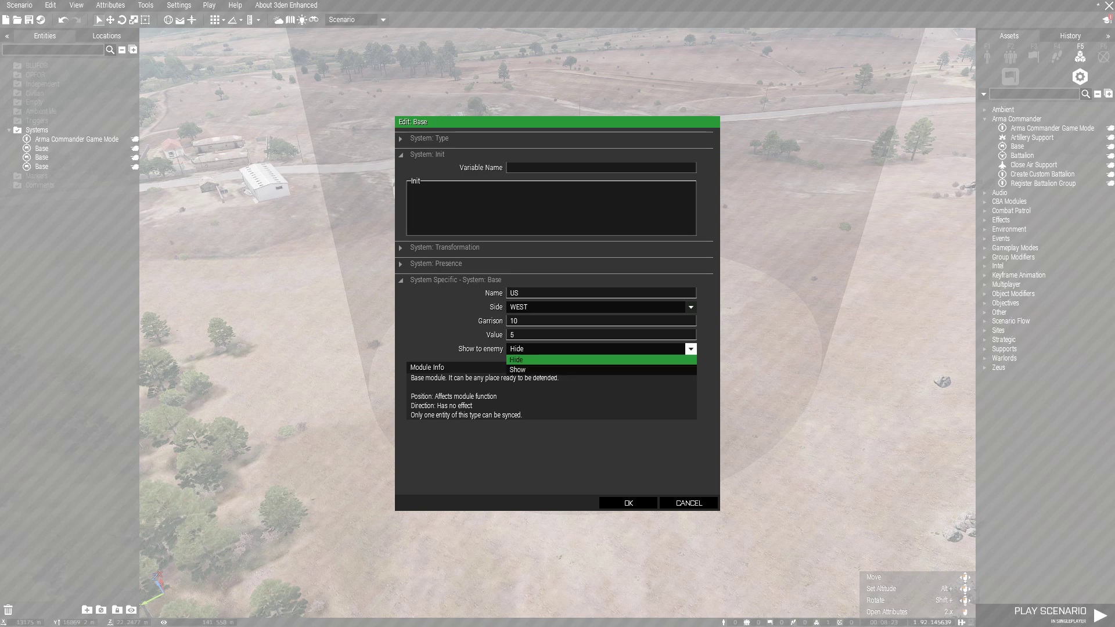
click(601, 360)
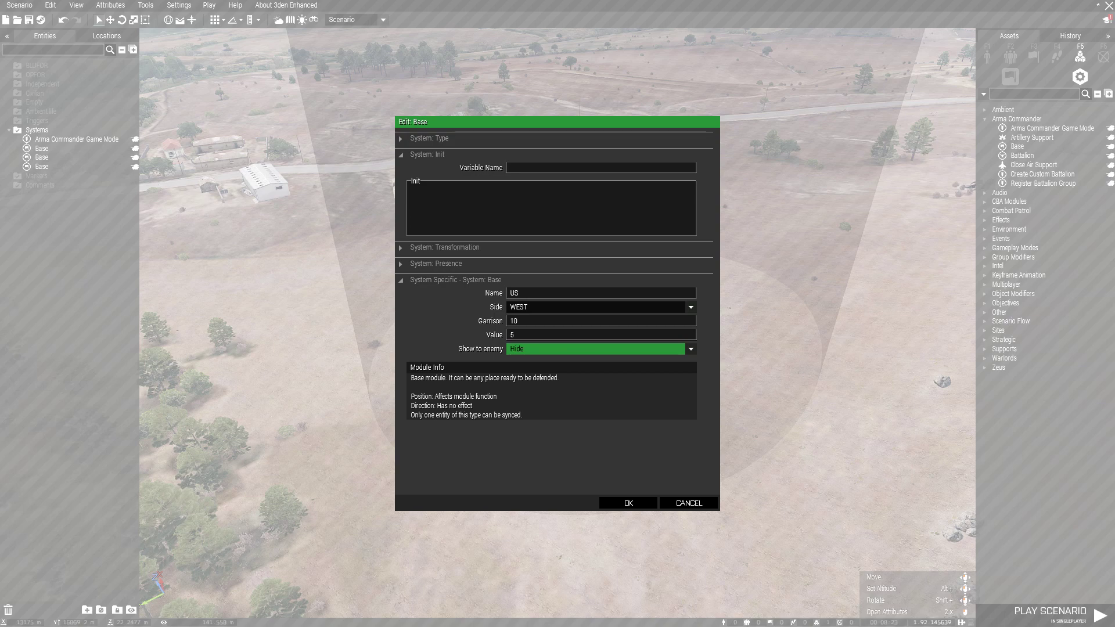
click(601, 349)
click(601, 360)
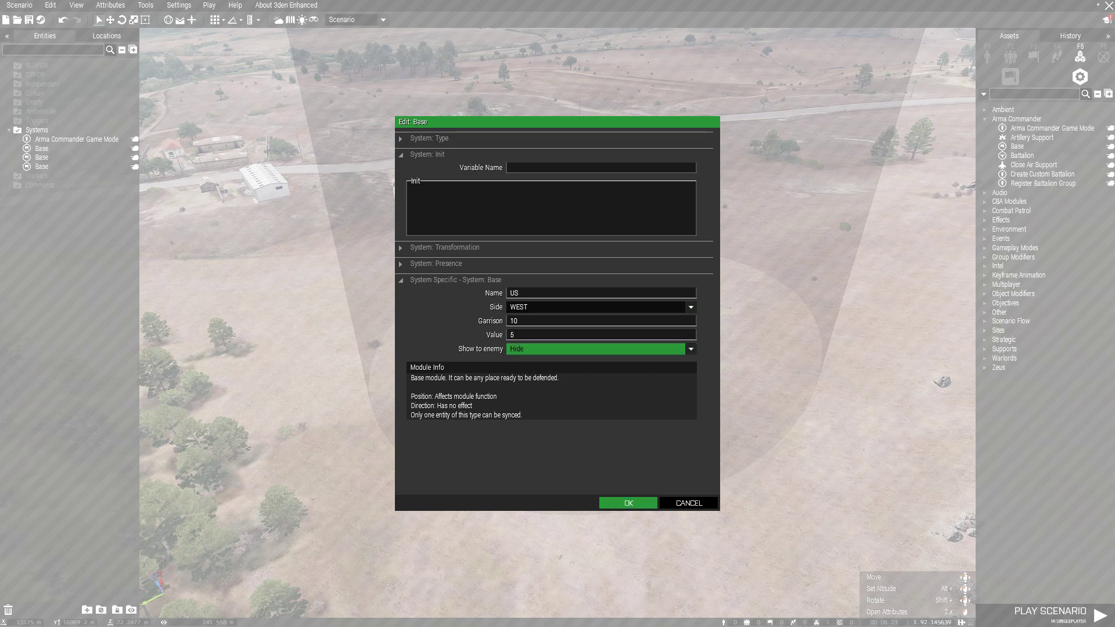
click(628, 503)
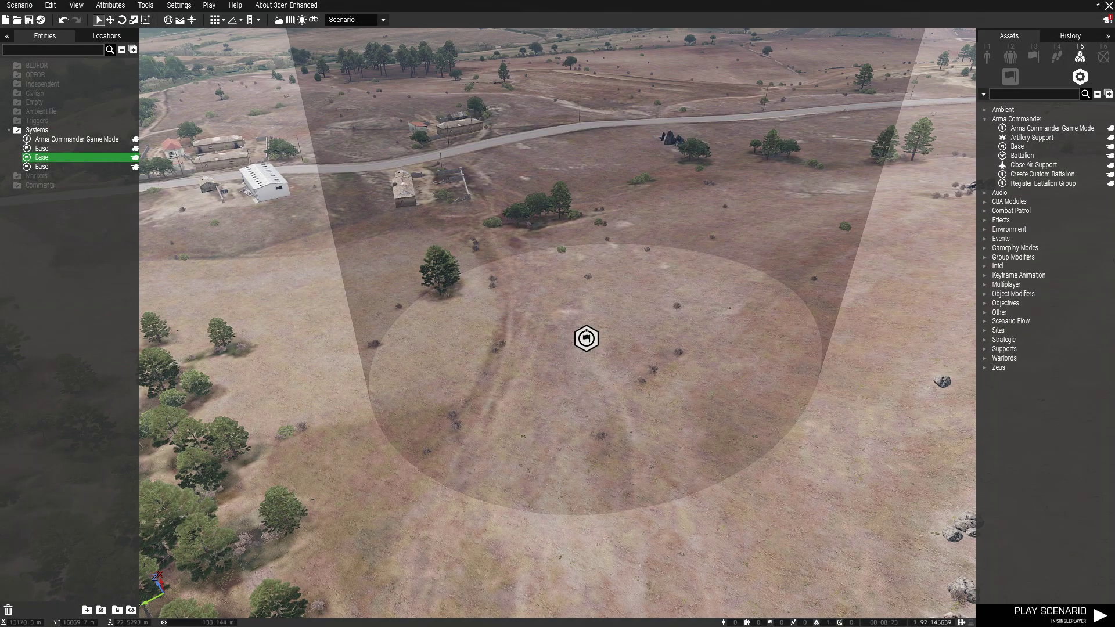
Reopen the US base's attributes to check the saved settings, and close them.
mouse_move(595, 343)
right_down()
mouse_move(464, 320)
mouse_move(553, 372)
mouse_move(585, 359)
right_up()
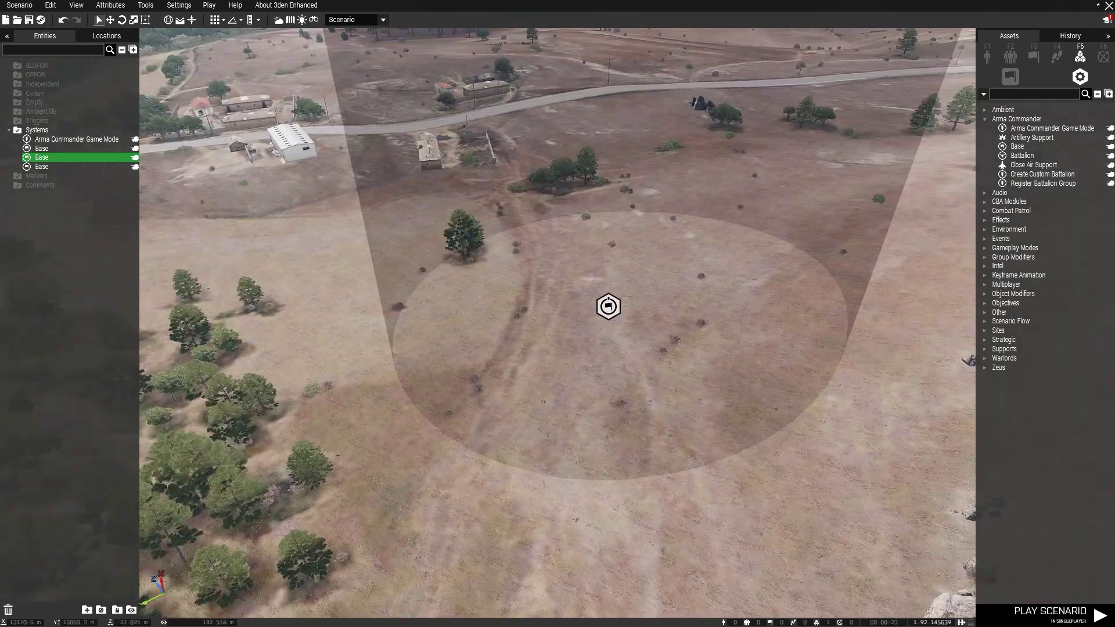
double_click(610, 308)
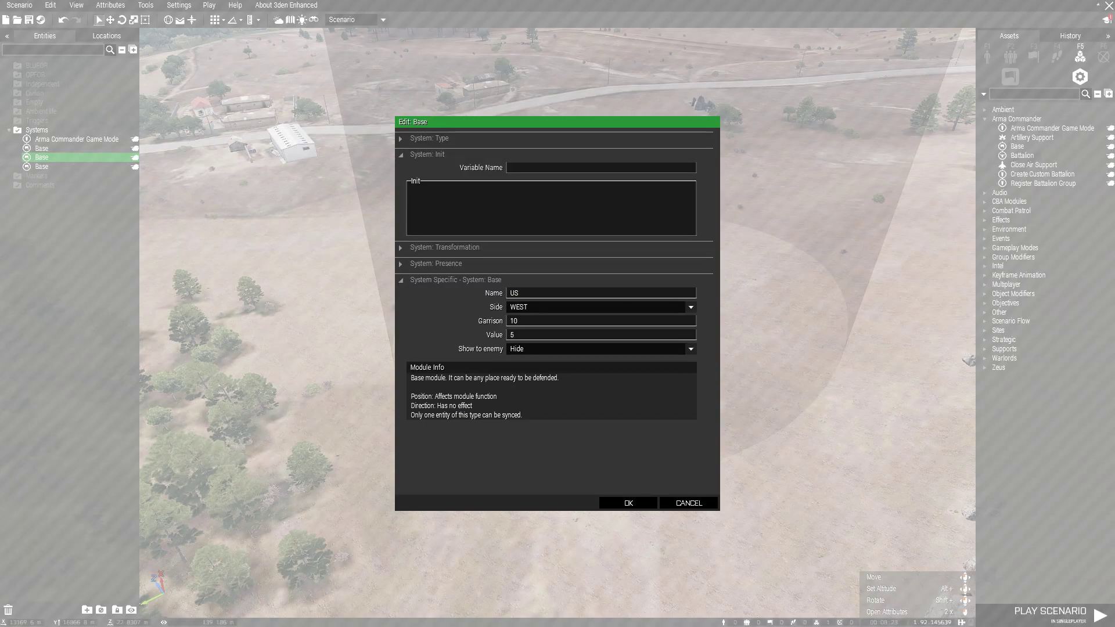
click(628, 503)
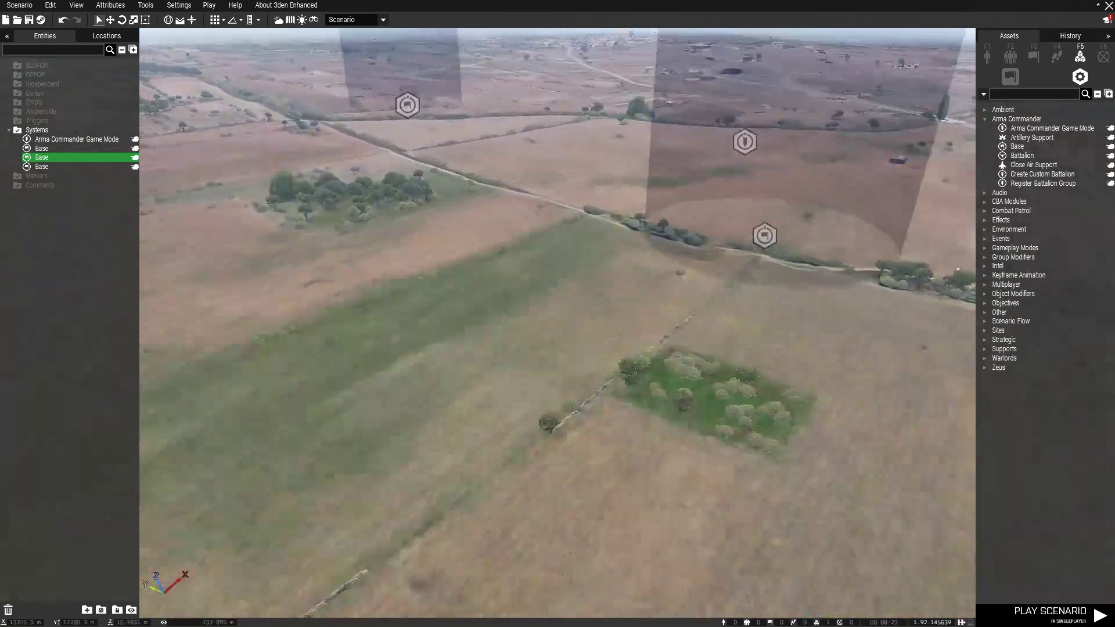
Place the military outpost composition Camp Audacity centred on the US base module.
right_drag(557, 326, 772, 301)
key(w)
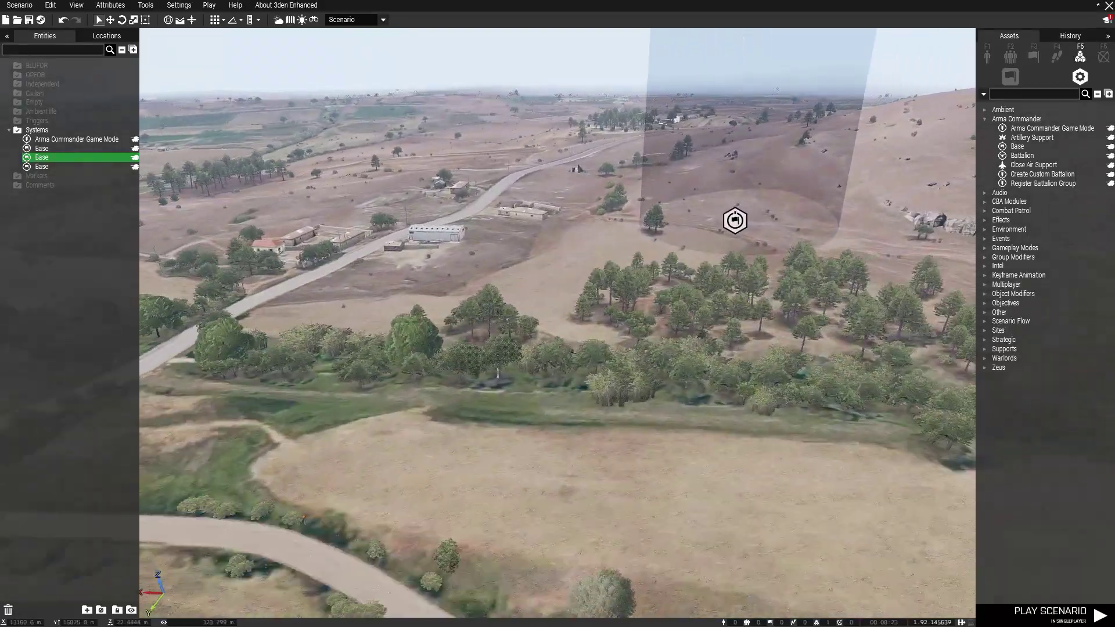
key(w)
key(d)
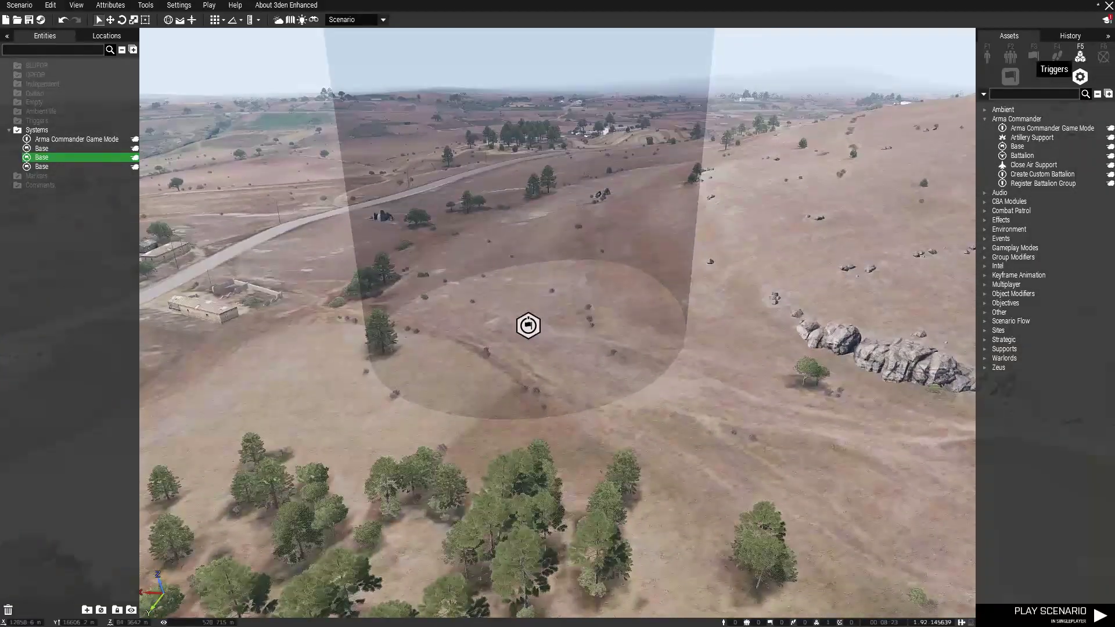
key(w)
click(1010, 57)
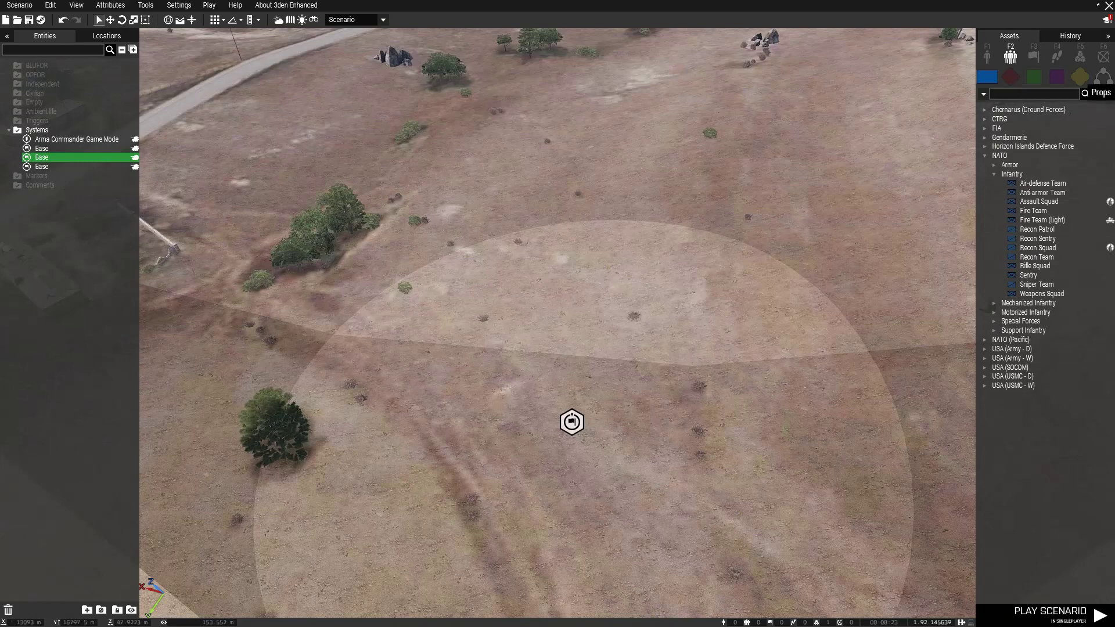
click(1080, 76)
double_click(1023, 165)
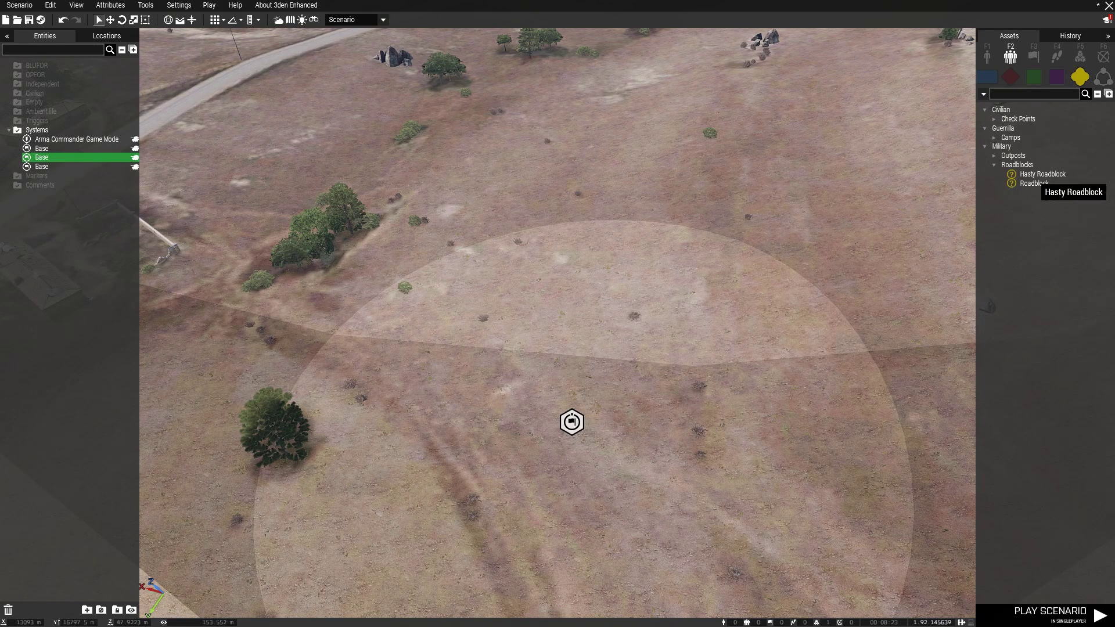
double_click(1023, 165)
double_click(1019, 156)
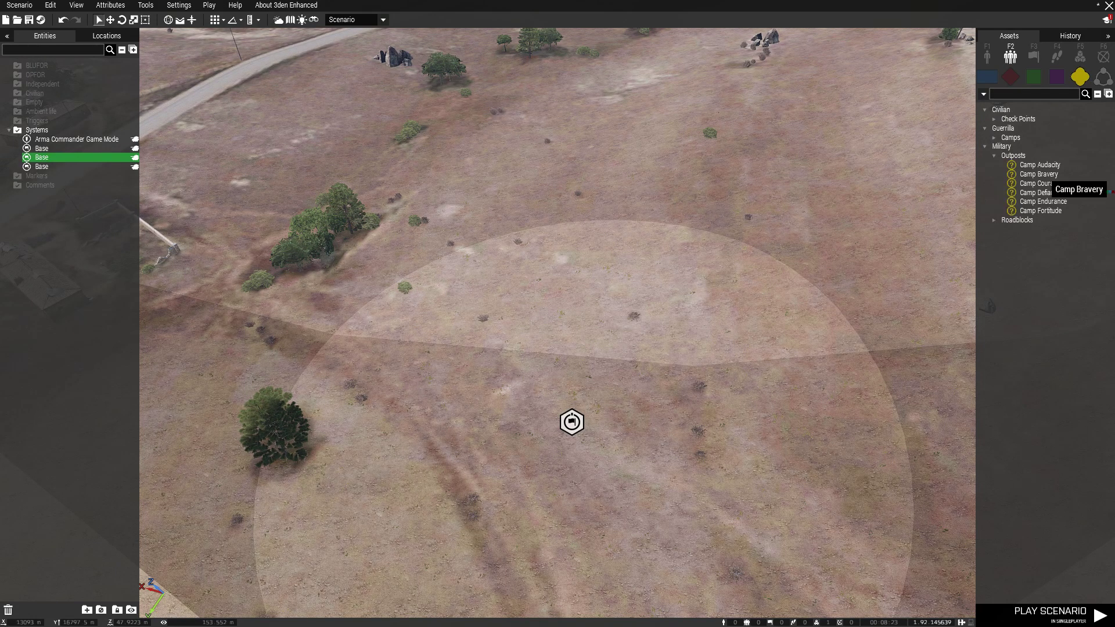
click(1039, 166)
key(s)
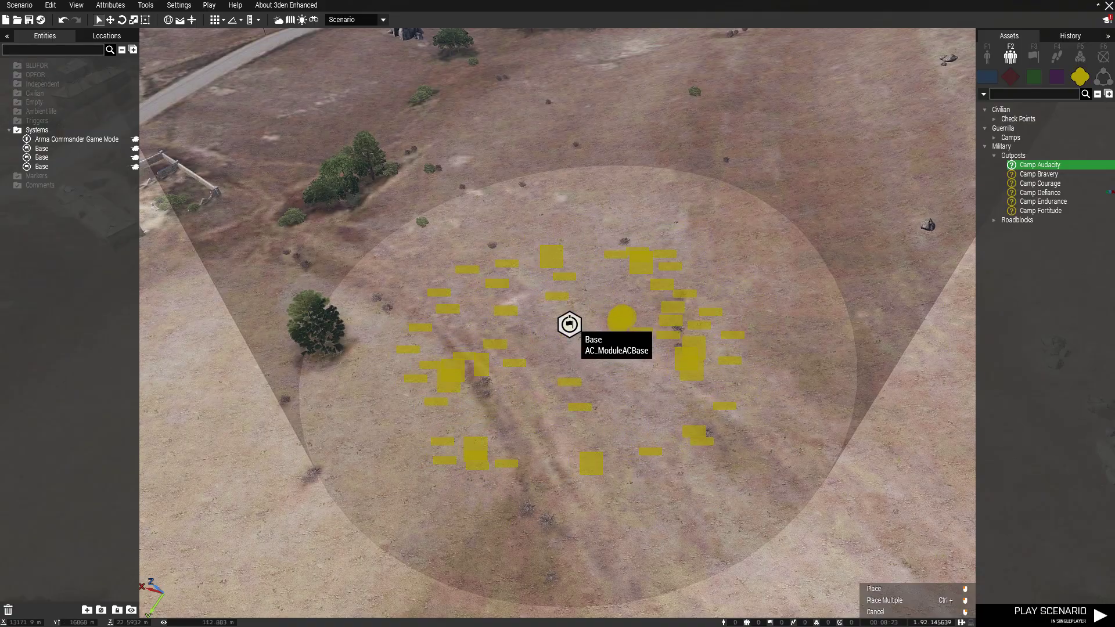
click(570, 325)
Move the US base module inside the camp closer to the end of the H-barrier wall by the bunker.
scroll(570, 325, up, 3)
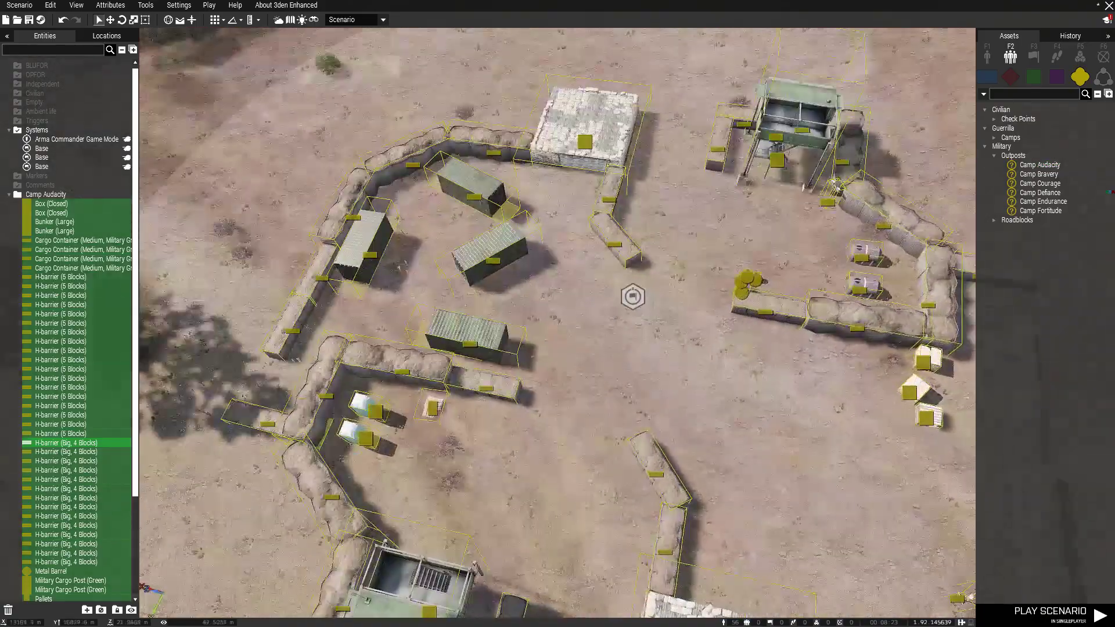
scroll(633, 297, up, 2)
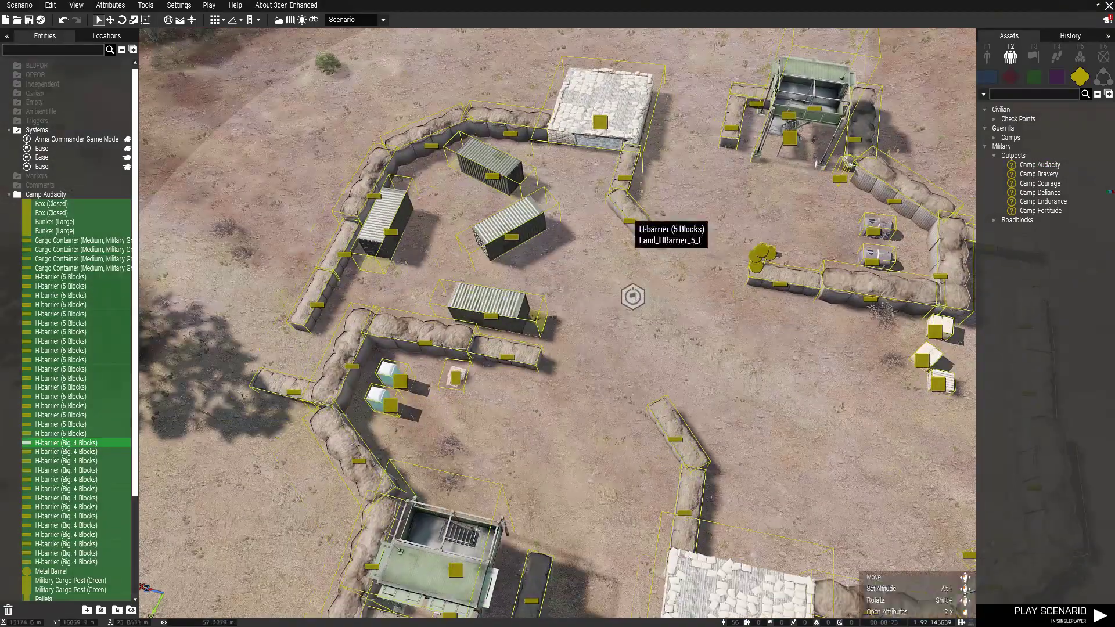
click(632, 296)
scroll(560, 313, up, 2)
scroll(560, 313, up, 3)
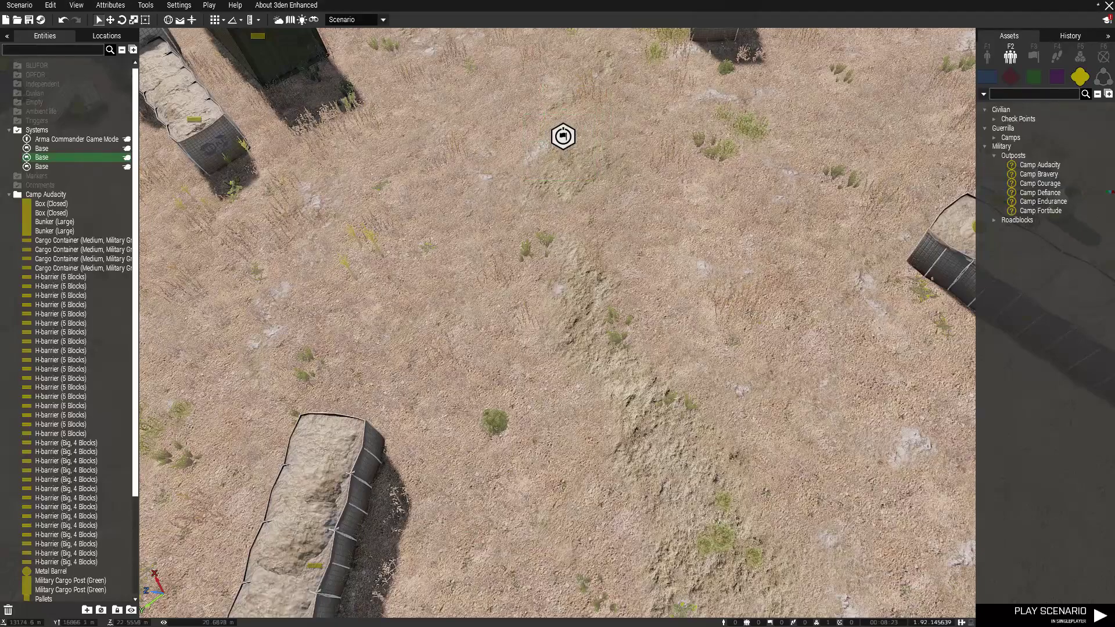
scroll(561, 313, down, 3)
scroll(560, 313, down, 3)
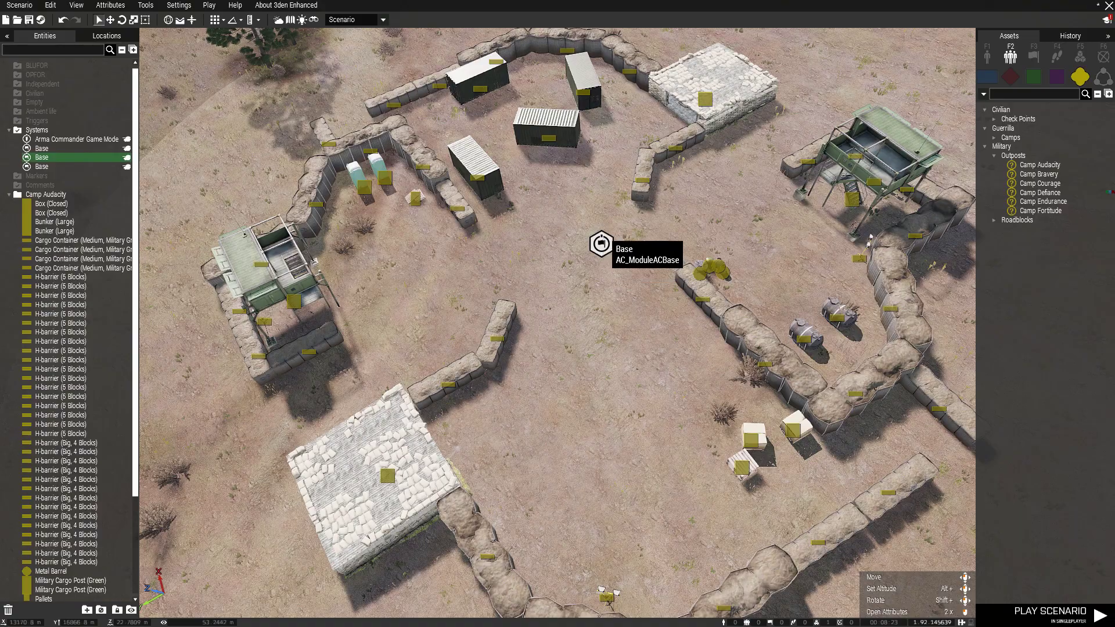
scroll(602, 244, up, 2)
scroll(604, 264, up, 3)
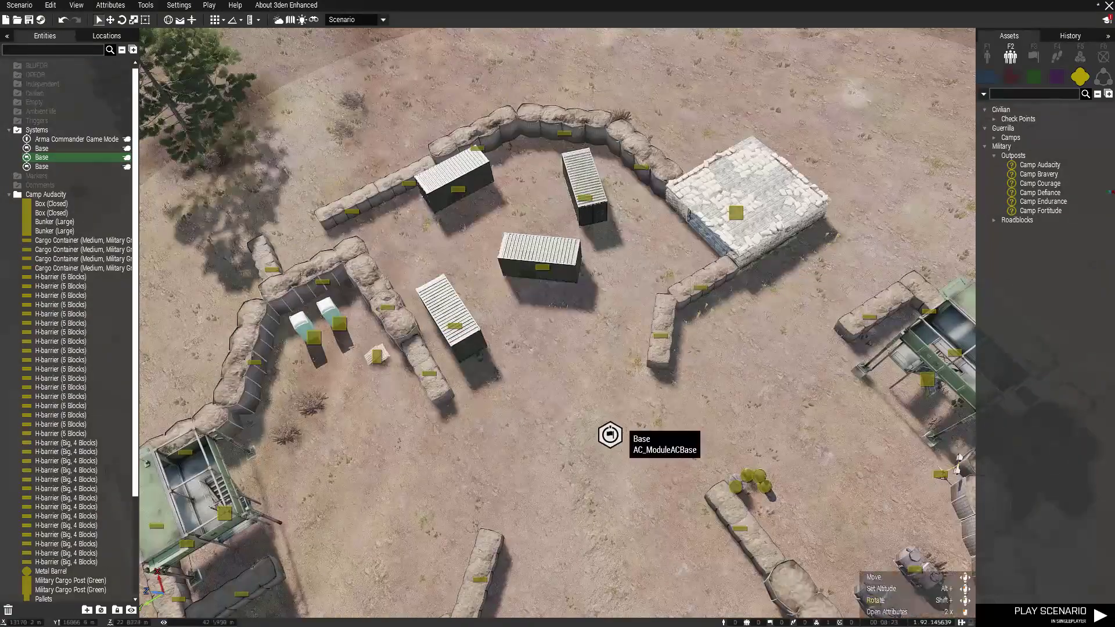
drag(609, 438, 635, 356)
Place a NATO infantry Air-defense Team in the open middle of Camp Audacity.
right_drag(635, 355, 678, 259)
key(s)
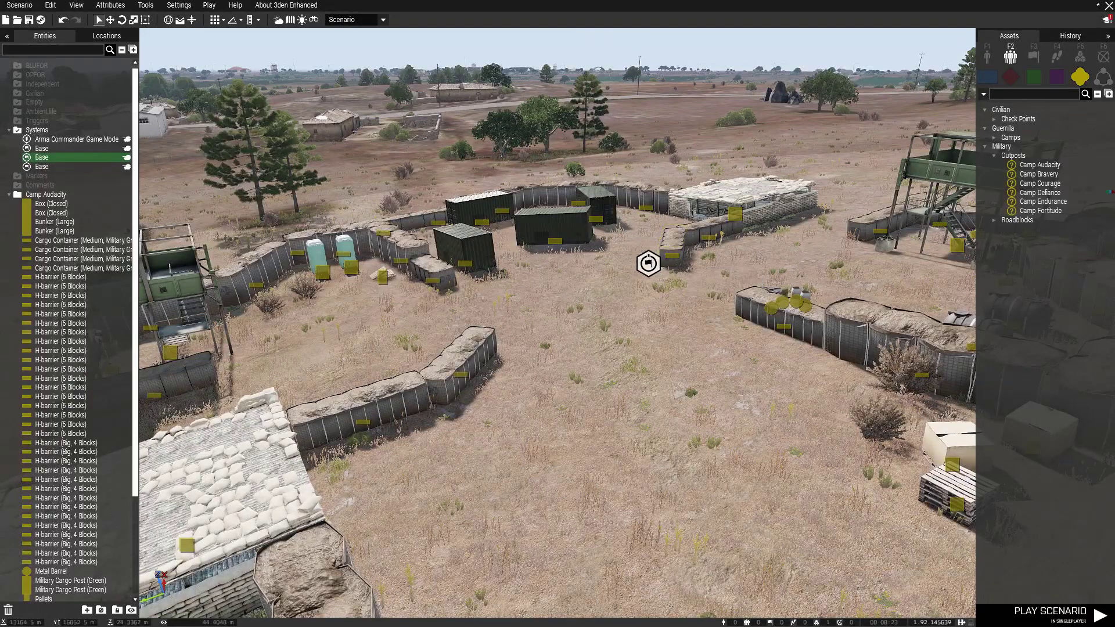
key(w)
click(987, 76)
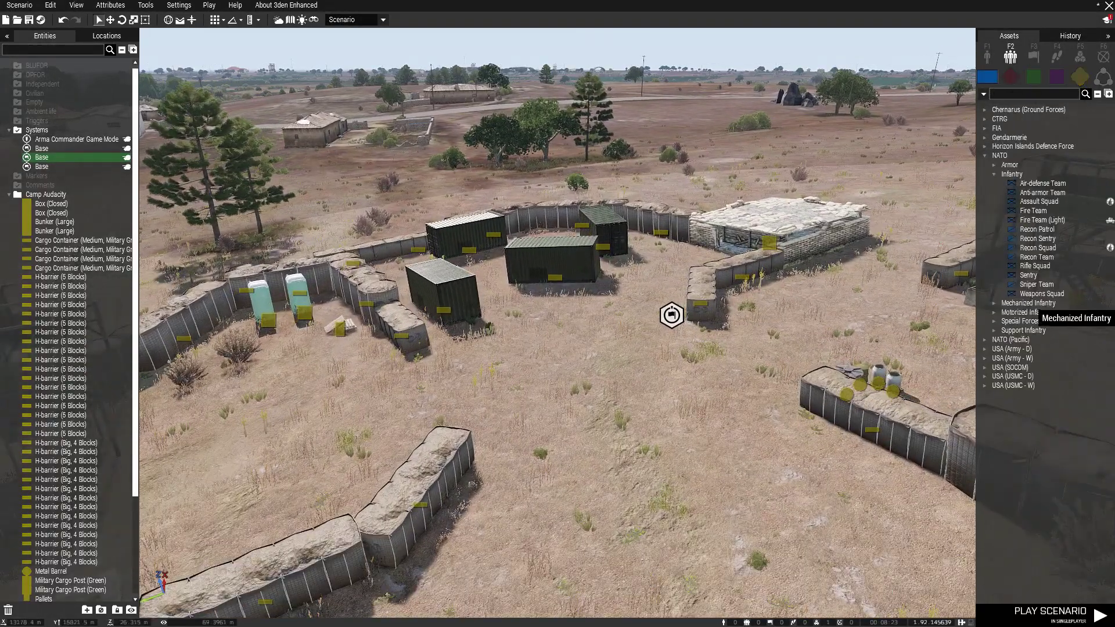
click(1028, 275)
key(w)
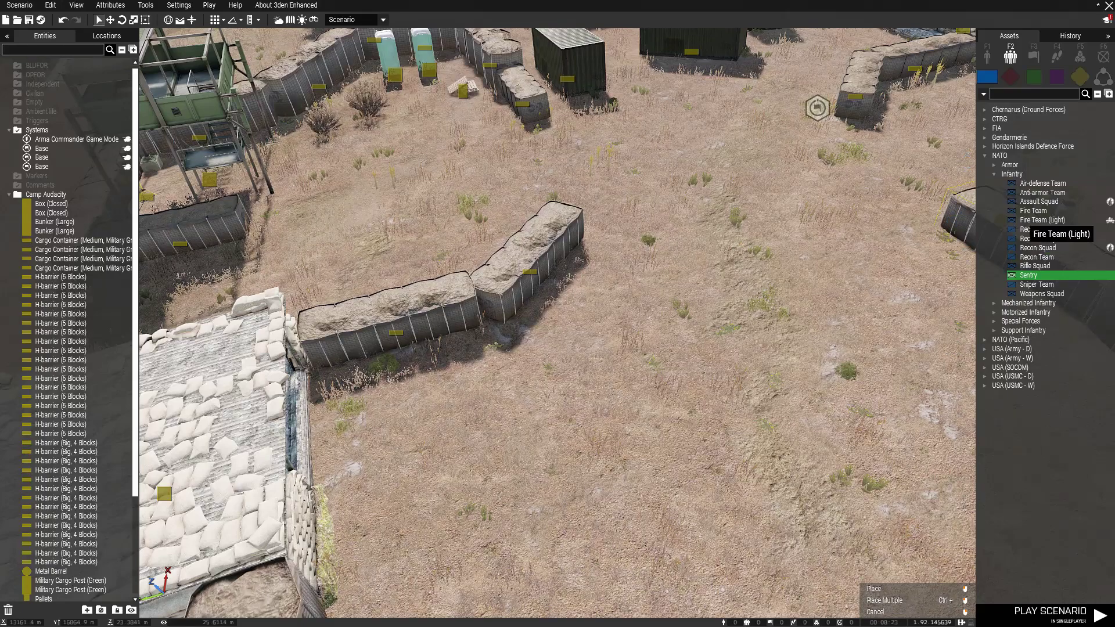
key(d)
click(1037, 185)
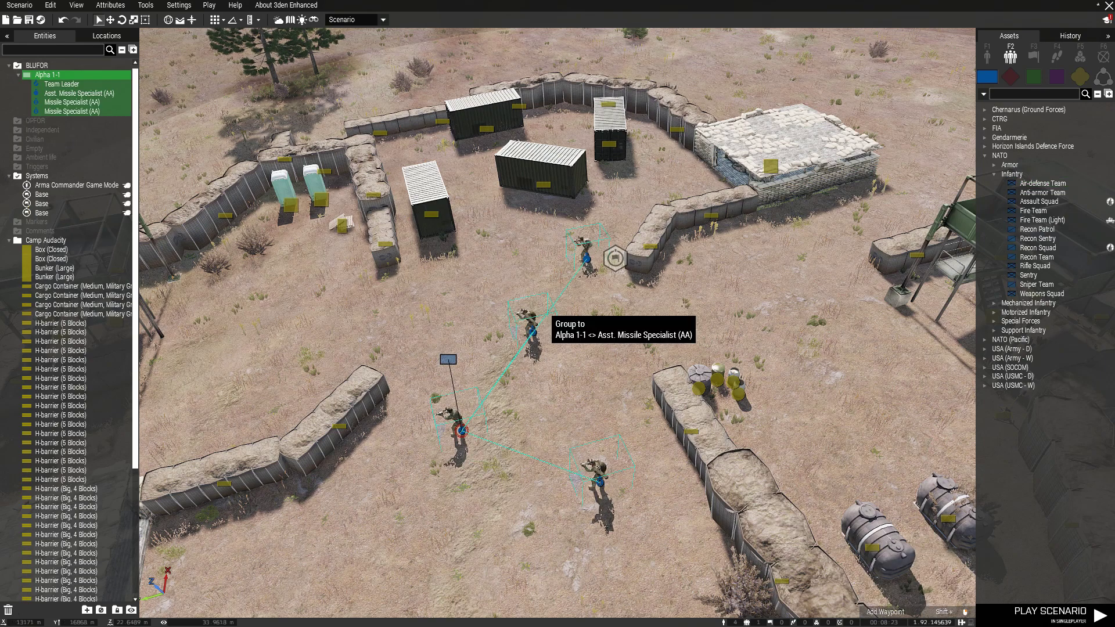
Make all units of the air-defense team playable through the group's attributes.
double_click(449, 360)
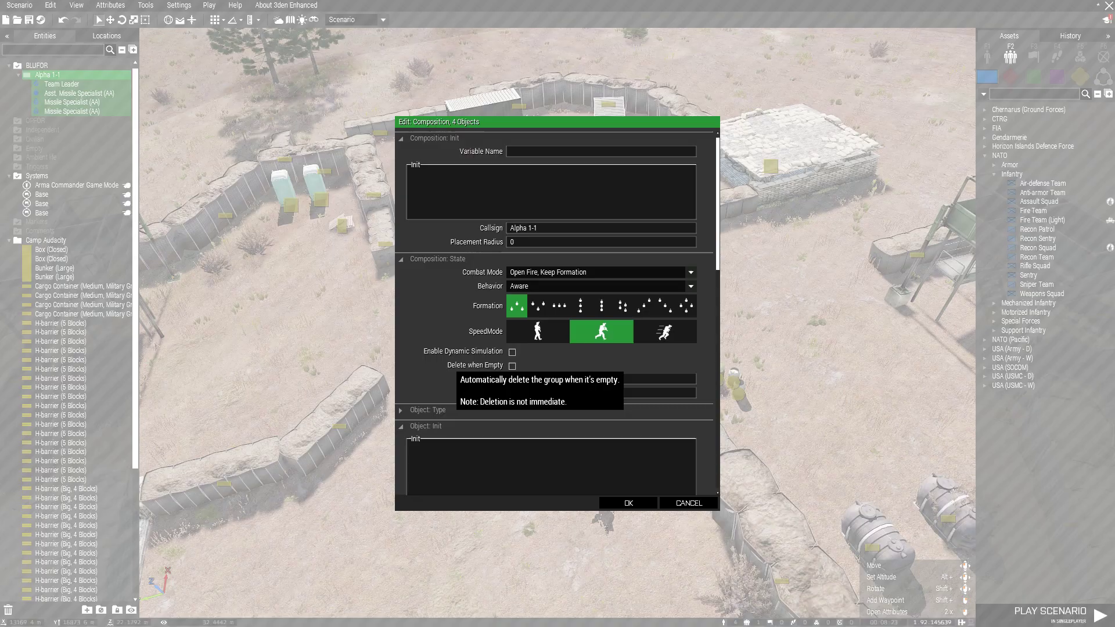
scroll(511, 411, down, 4)
click(512, 410)
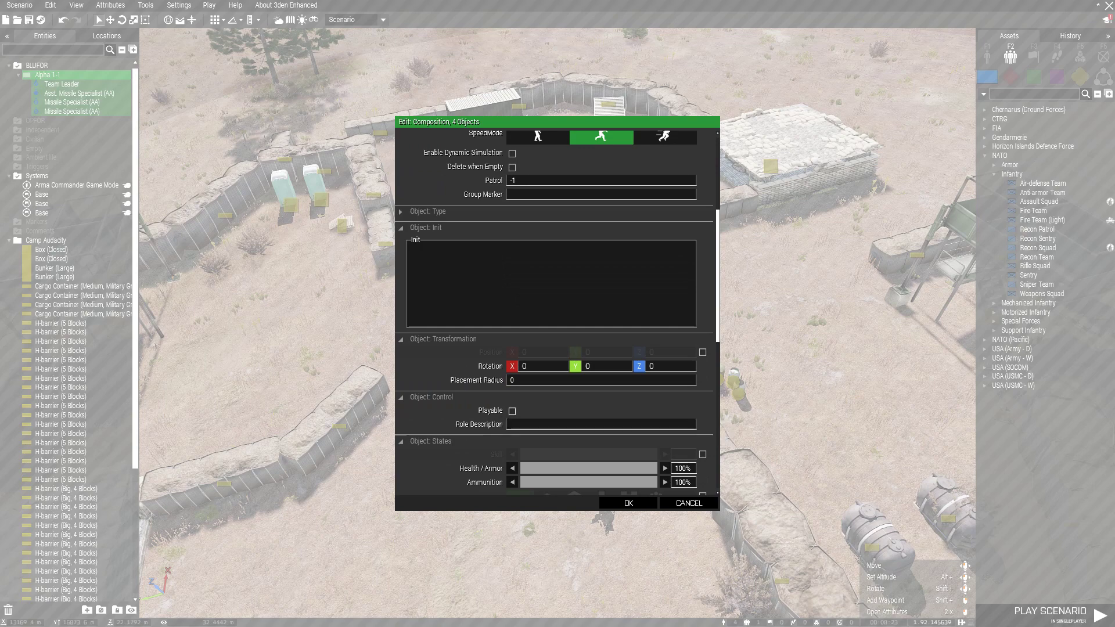
click(628, 503)
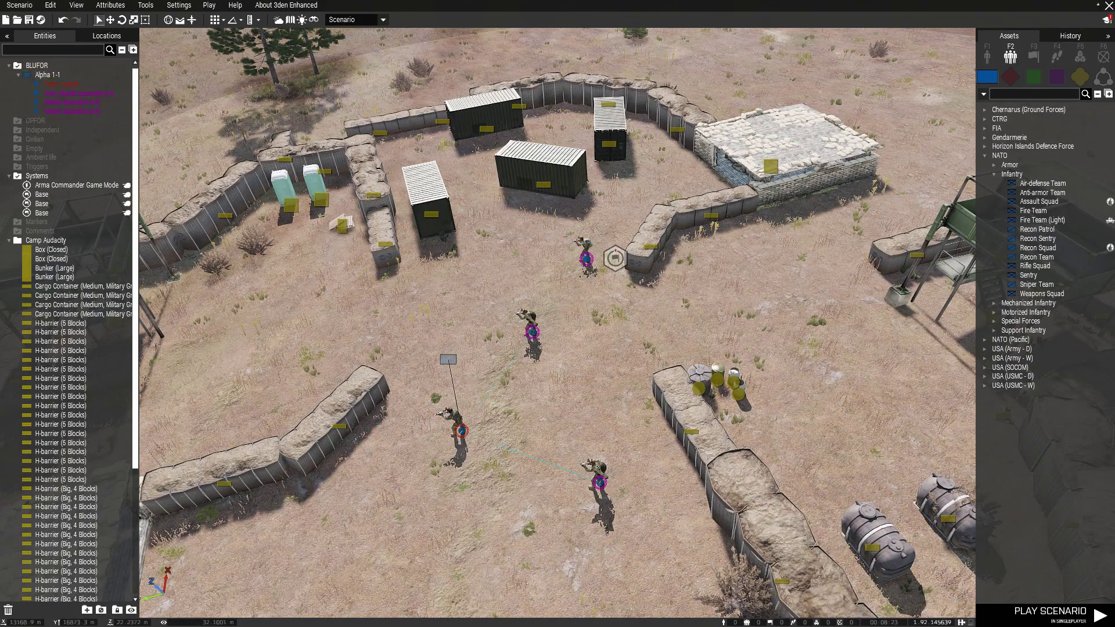
Shift the air-defense team toward the inner H-barrier wall and move the US base module away from the bunker's barrier.
drag(448, 360, 322, 457)
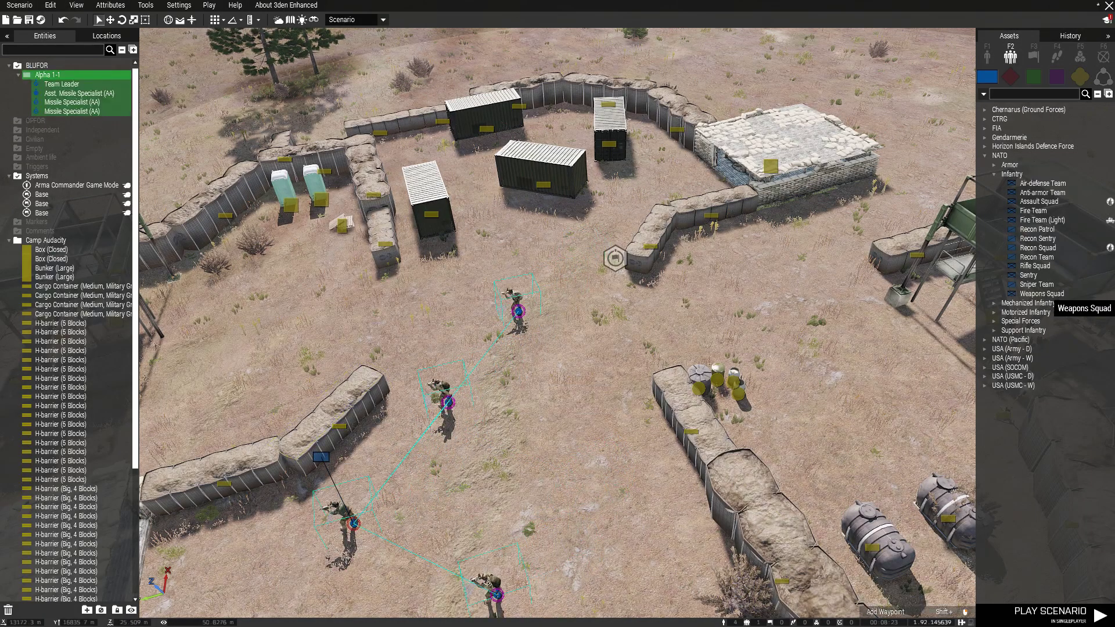
drag(614, 257, 583, 285)
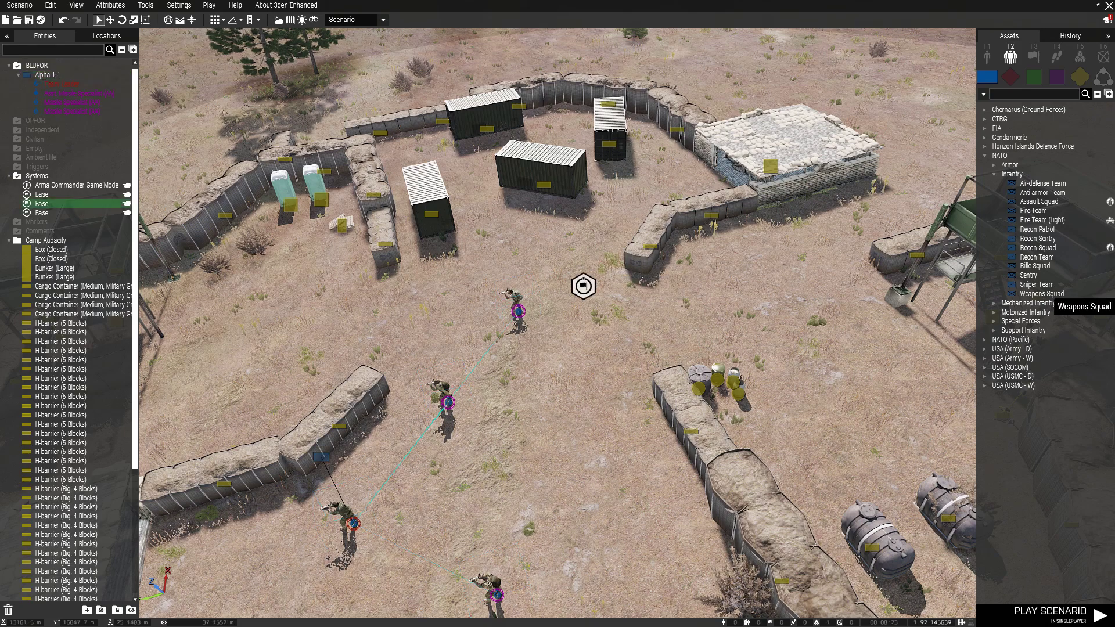
Place a NATO infantry Weapons Squad on the open ground just outside Camp Audacity, beyond the bunker and cargo post.
click(1046, 295)
key(d)
key(w)
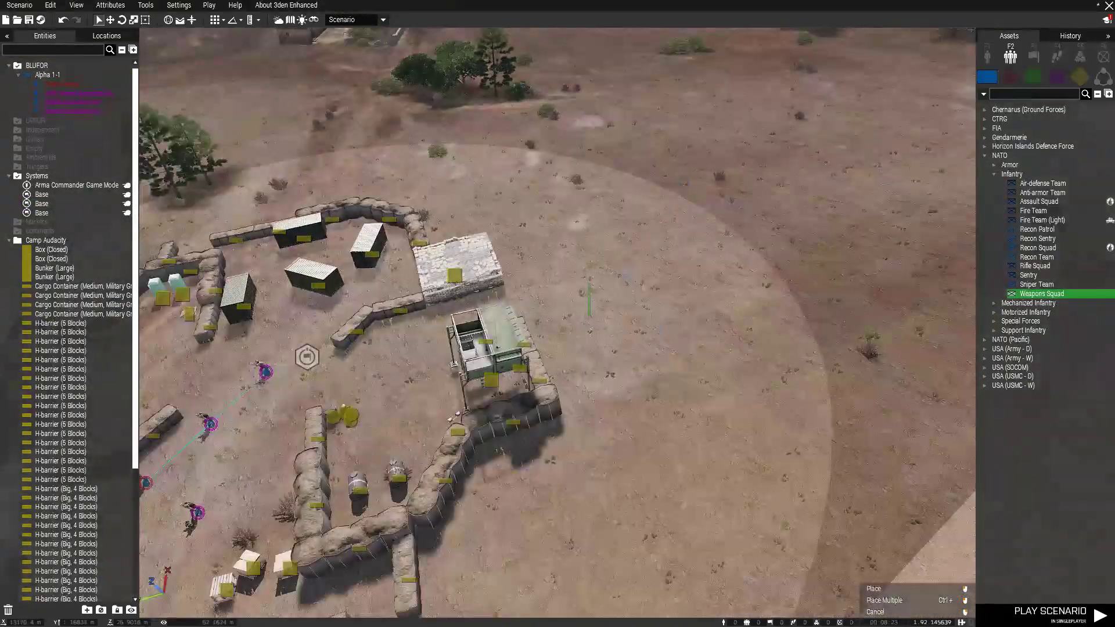
click(589, 283)
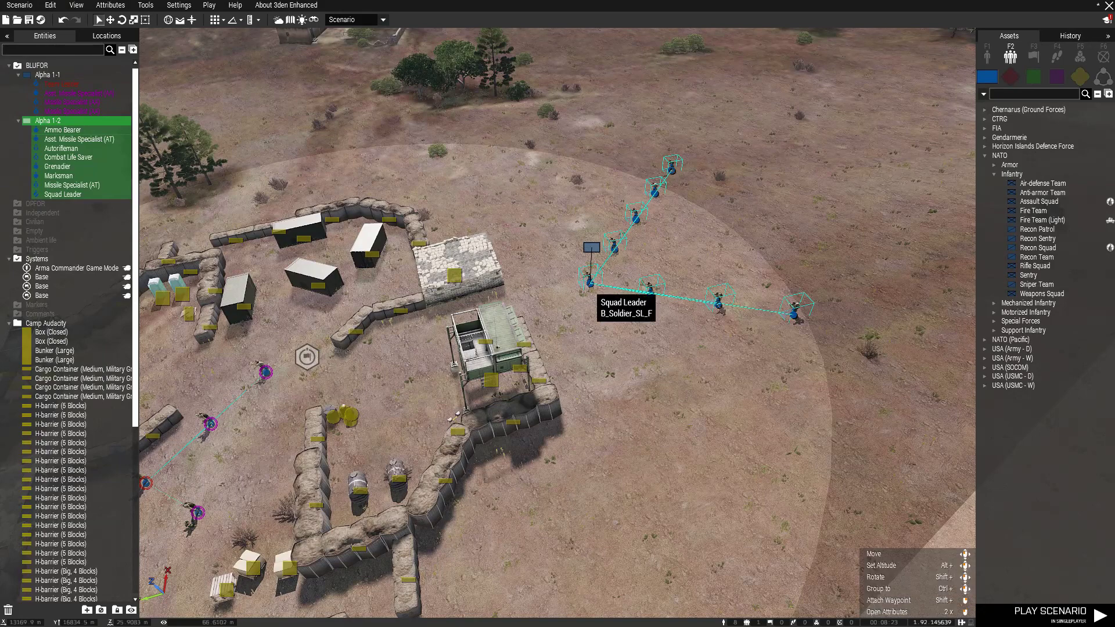
Synchronize the weapons squad's Squad Leader with the US base module inside the camp.
right_click(588, 286)
click(589, 282)
click(589, 283)
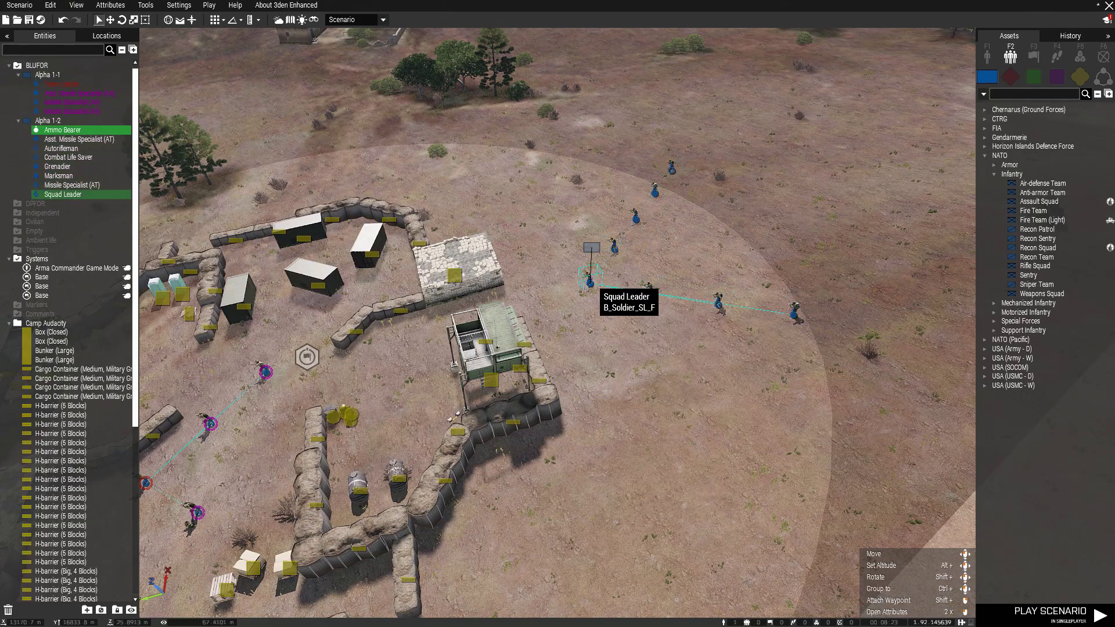
right_click(590, 282)
mouse_move(604, 287)
click(748, 287)
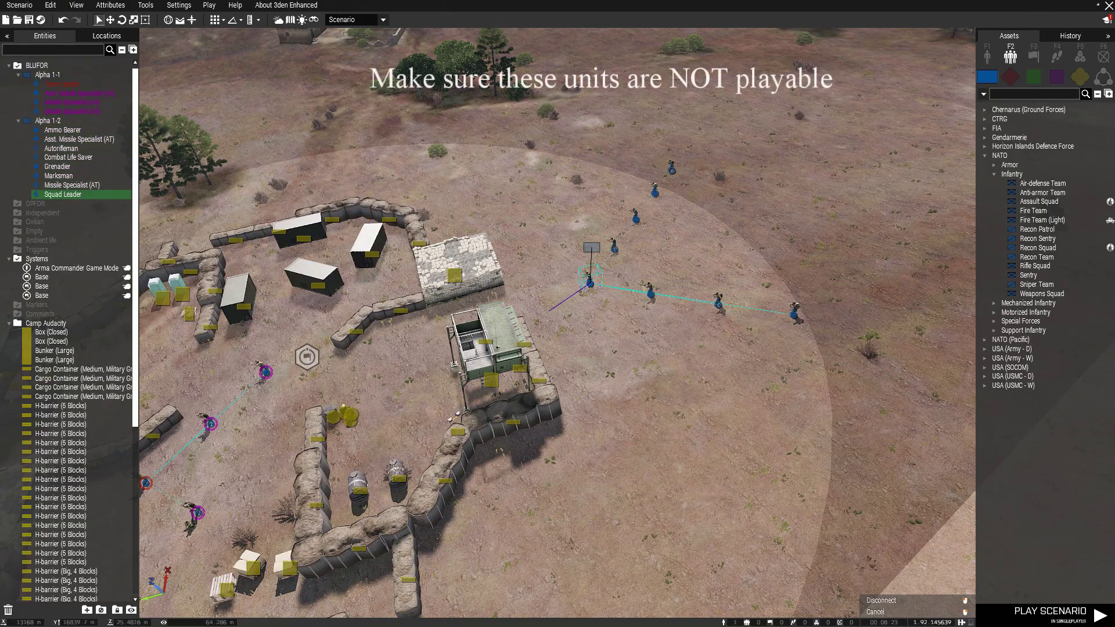
click(311, 358)
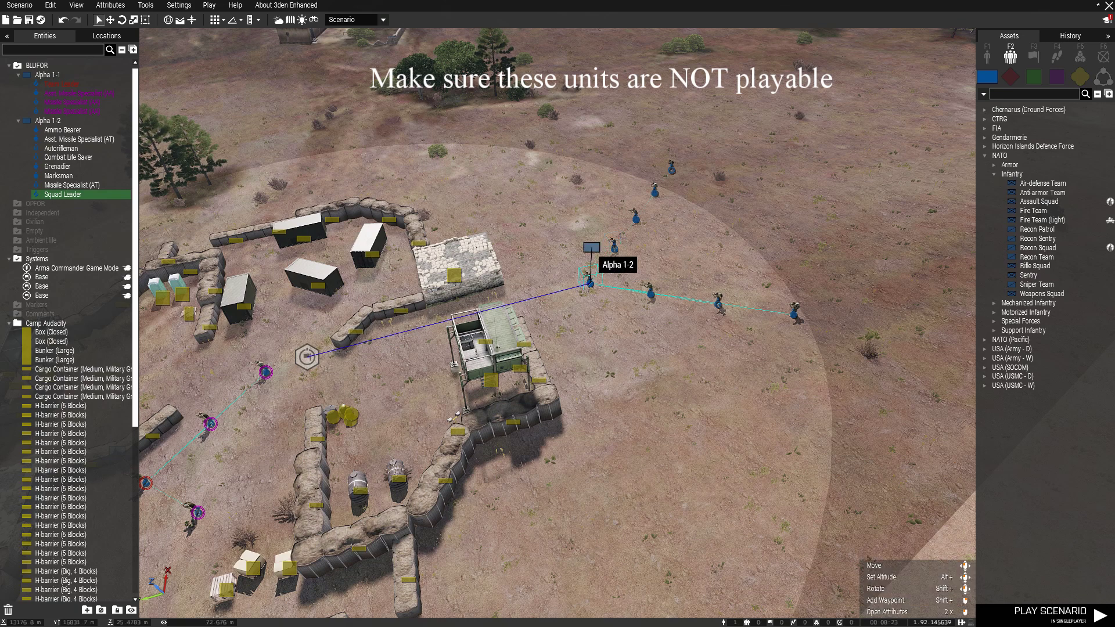
Shift the weapons squad toward the camp and move four of its soldiers inside, two by the barrels and two near the far cargo post.
drag(591, 248, 542, 263)
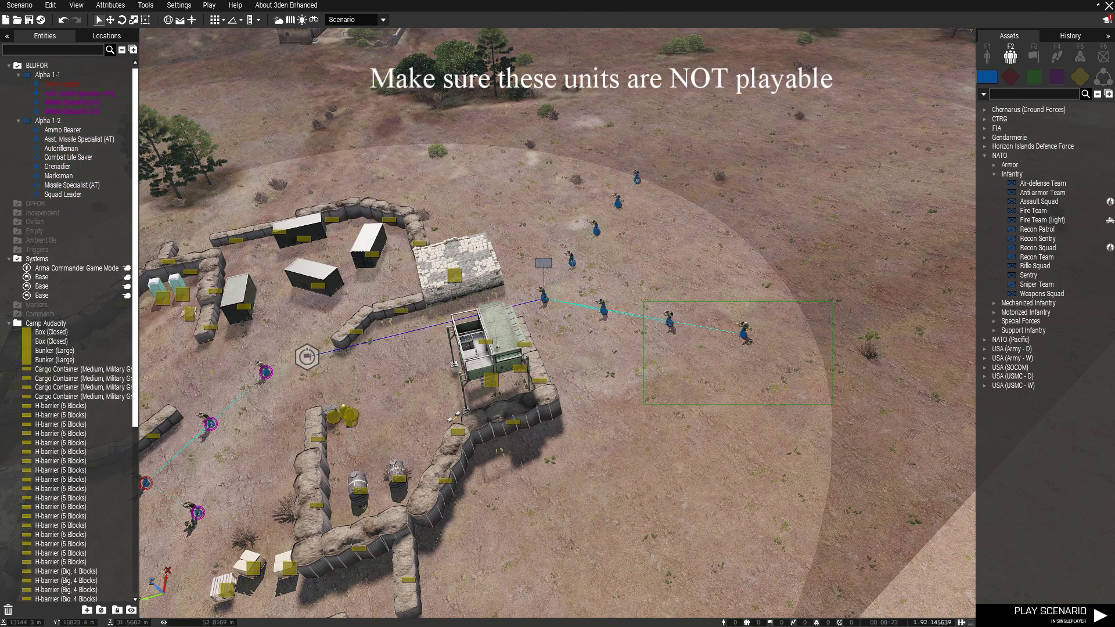
drag(833, 405, 833, 404)
drag(744, 335, 393, 405)
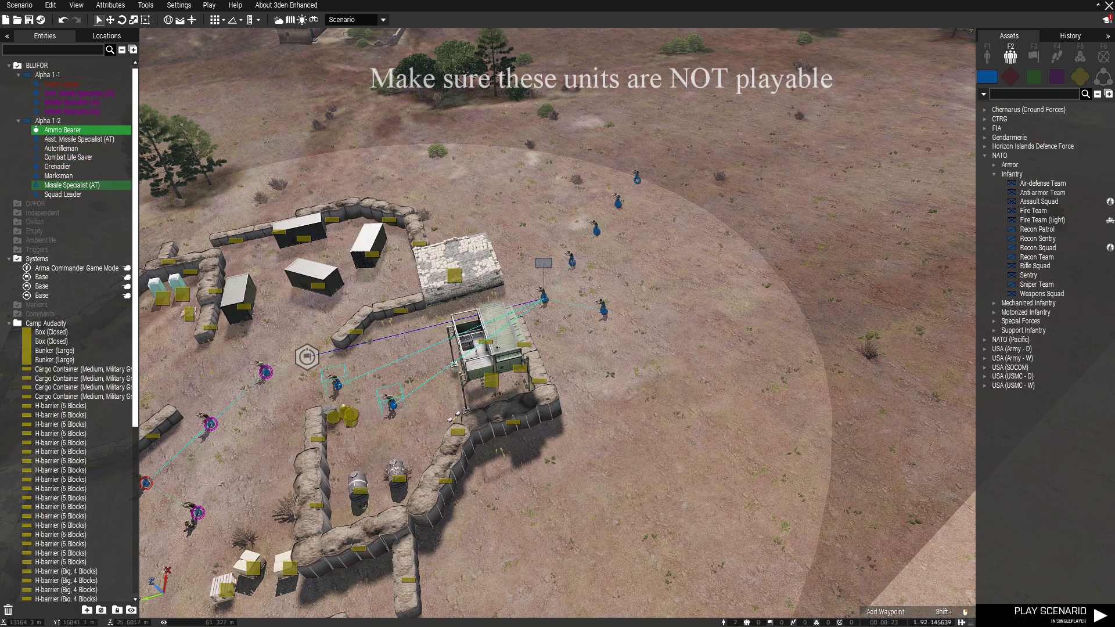
drag(653, 168, 410, 384)
key(a)
Move the marksman and autorifleman beside the cargo containers, the grenadier near the barrels, and the squad leader behind the inner H-barrier.
drag(832, 207, 874, 259)
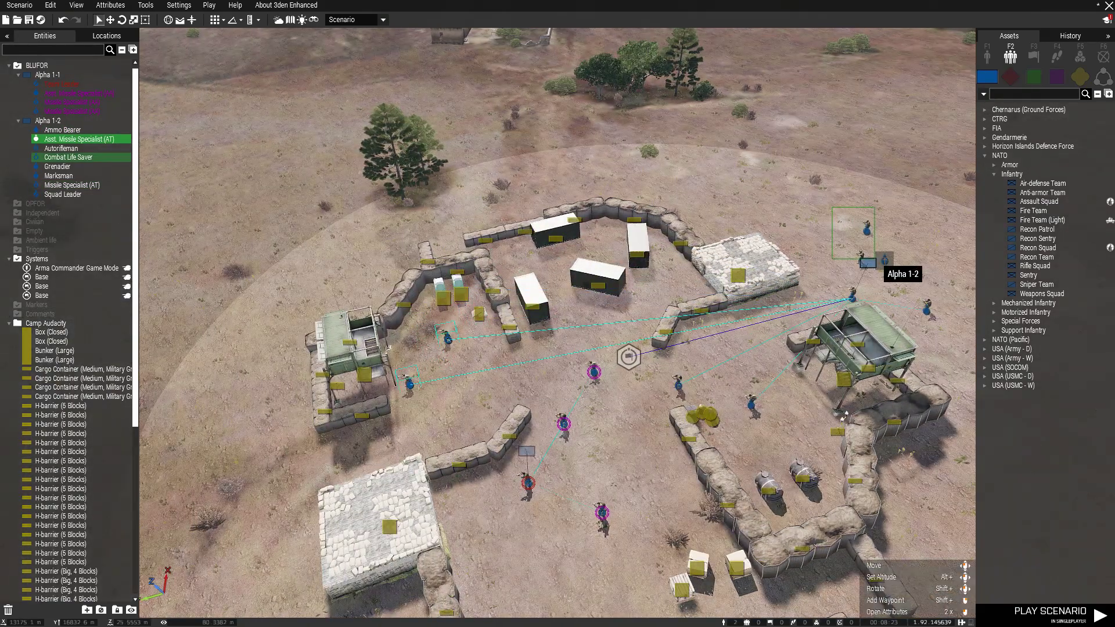
click(868, 262)
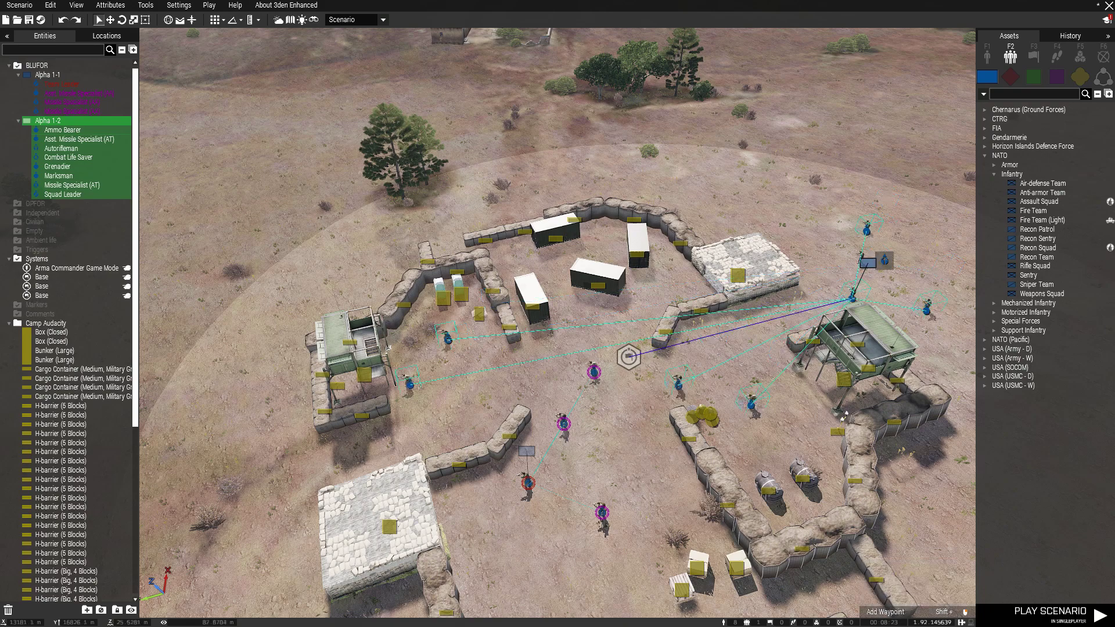
click(897, 273)
key(d)
right_drag(897, 273, 836, 314)
drag(622, 188, 735, 278)
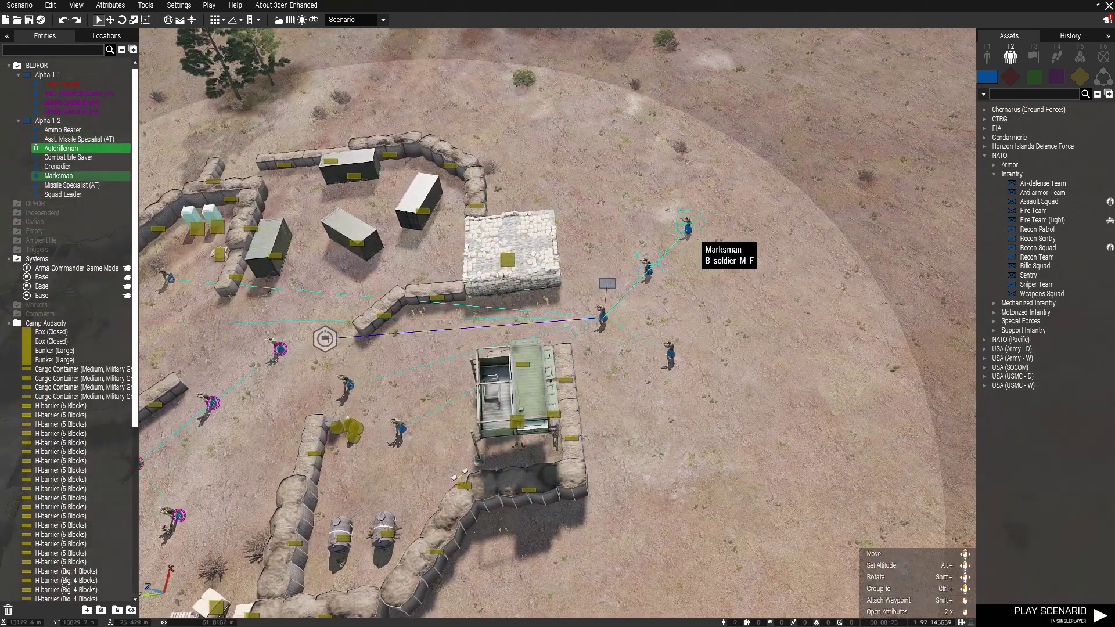
drag(690, 235, 438, 243)
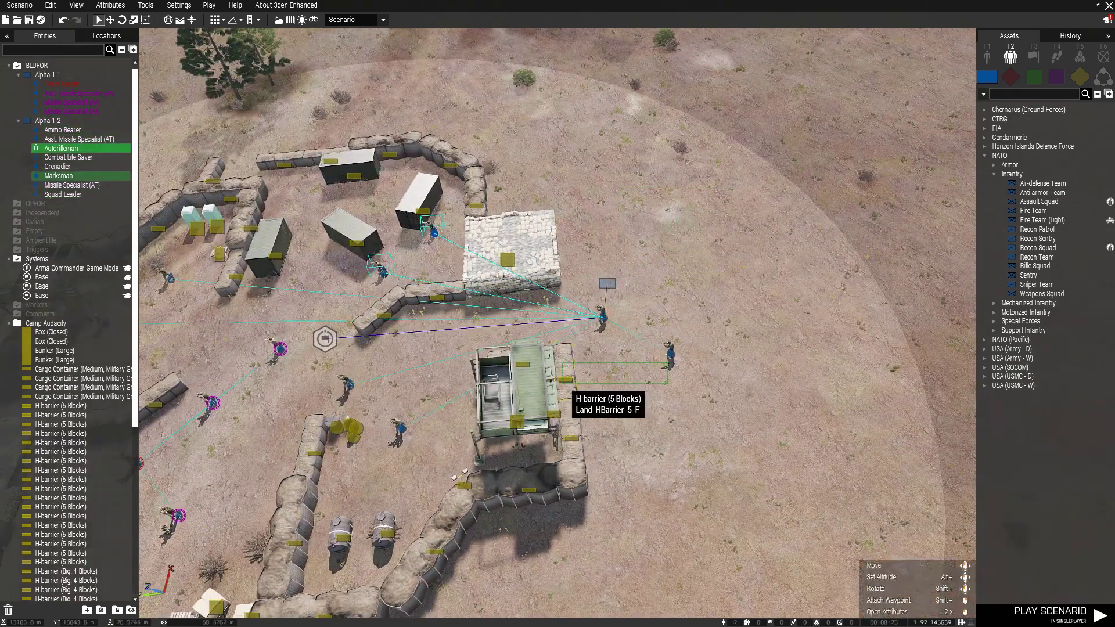
drag(562, 384, 437, 434)
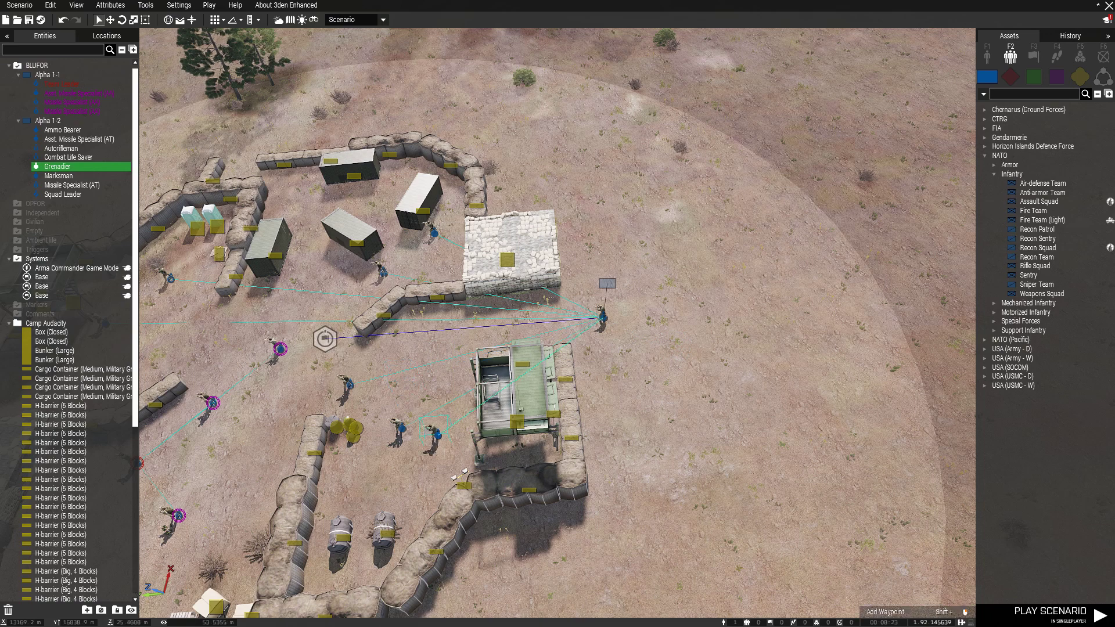
drag(603, 318, 371, 298)
Check the weapons squad's layout across the camp and its synchronization link to the base module.
click(759, 370)
key(a)
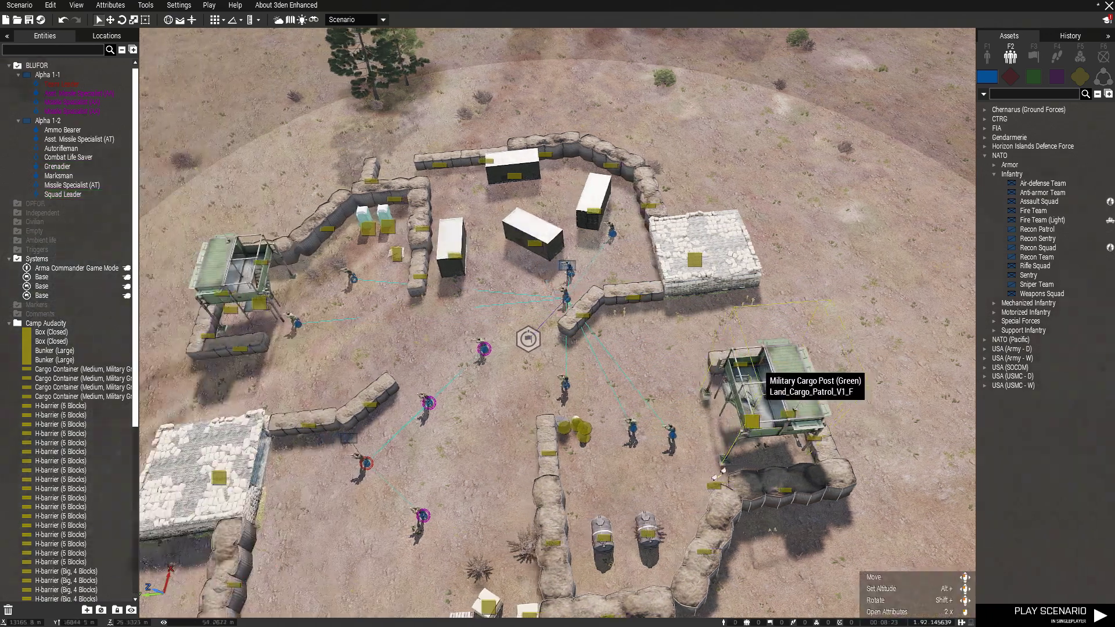
click(691, 271)
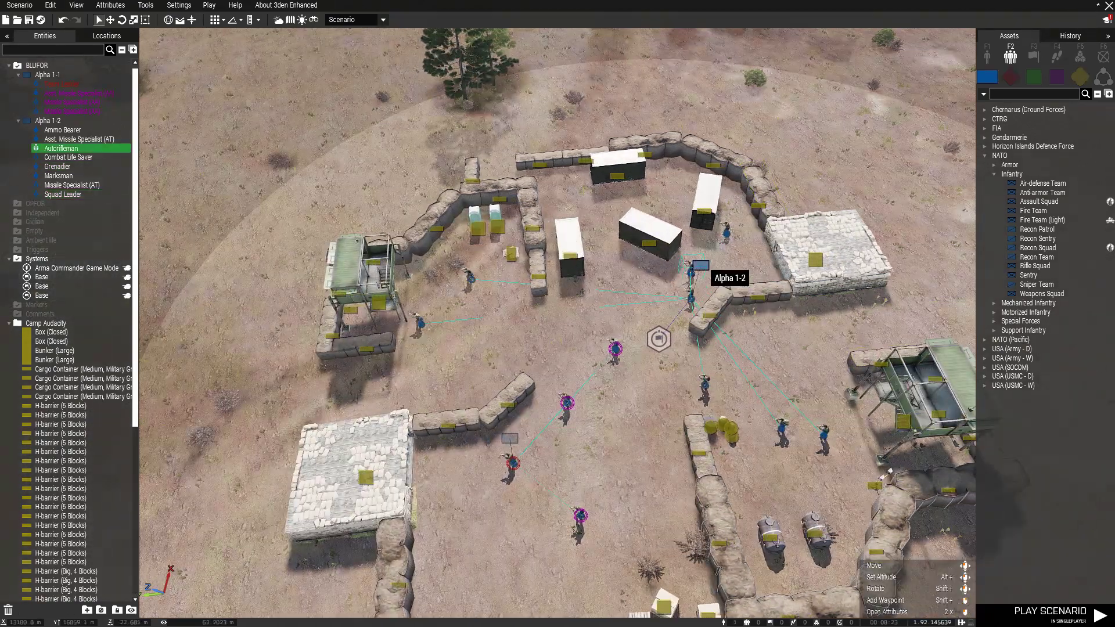
click(700, 265)
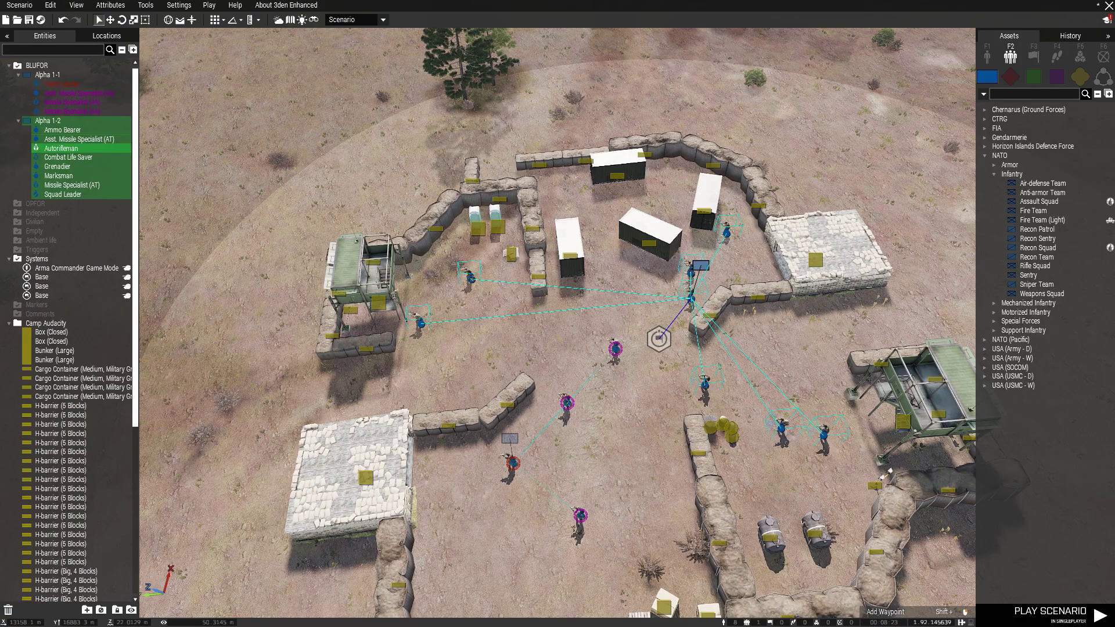
mouse_move(418, 406)
right_down()
mouse_move(441, 250)
mouse_move(302, 383)
mouse_move(433, 392)
mouse_move(406, 250)
mouse_move(453, 389)
mouse_move(522, 389)
mouse_move(430, 424)
right_up()
key(s)
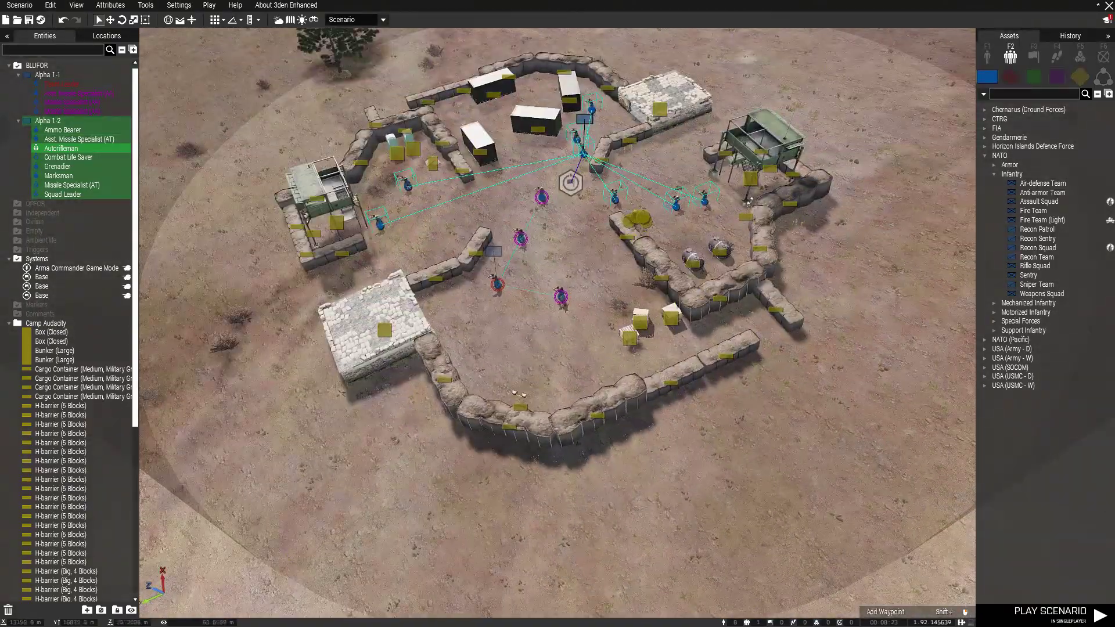
Name the base module in the distant open field Russian and set its side to EAST.
right_drag(749, 250, 684, 193)
mouse_move(842, 299)
right_down()
mouse_move(546, 180)
mouse_move(638, 232)
mouse_move(676, 302)
mouse_move(709, 317)
right_up()
key(w)
double_click(671, 307)
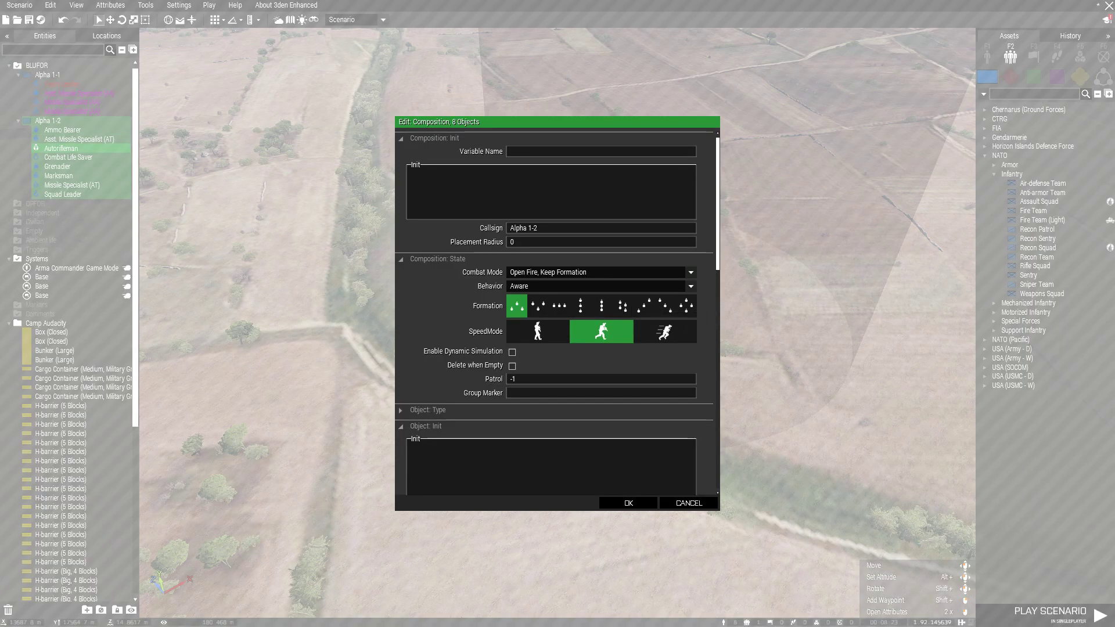
key(Escape)
click(627, 323)
double_click(669, 308)
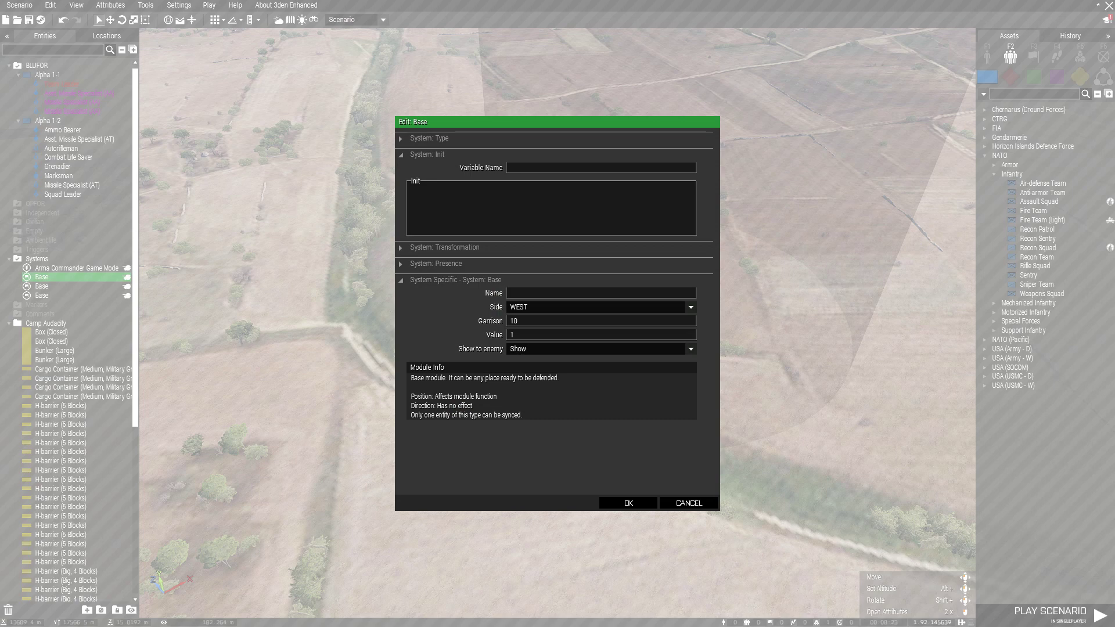
click(667, 306)
click(580, 328)
key(Return)
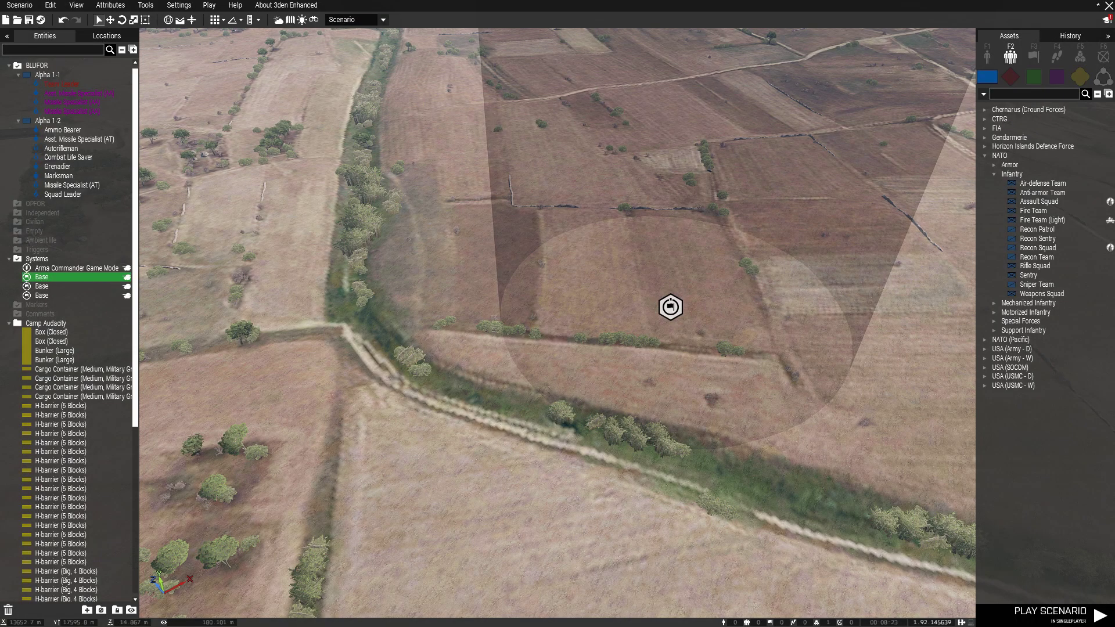
double_click(668, 305)
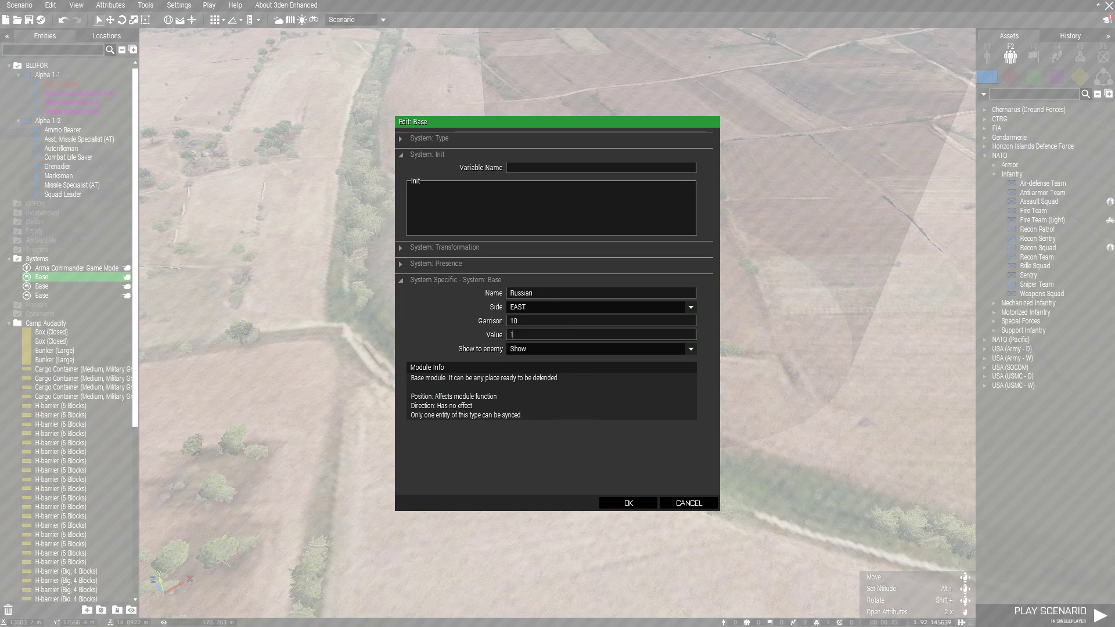
click(514, 335)
key(Return)
Place a CSAT infantry Weapons Squad in the field beyond the Russian base's far boundary.
click(1010, 76)
click(1042, 266)
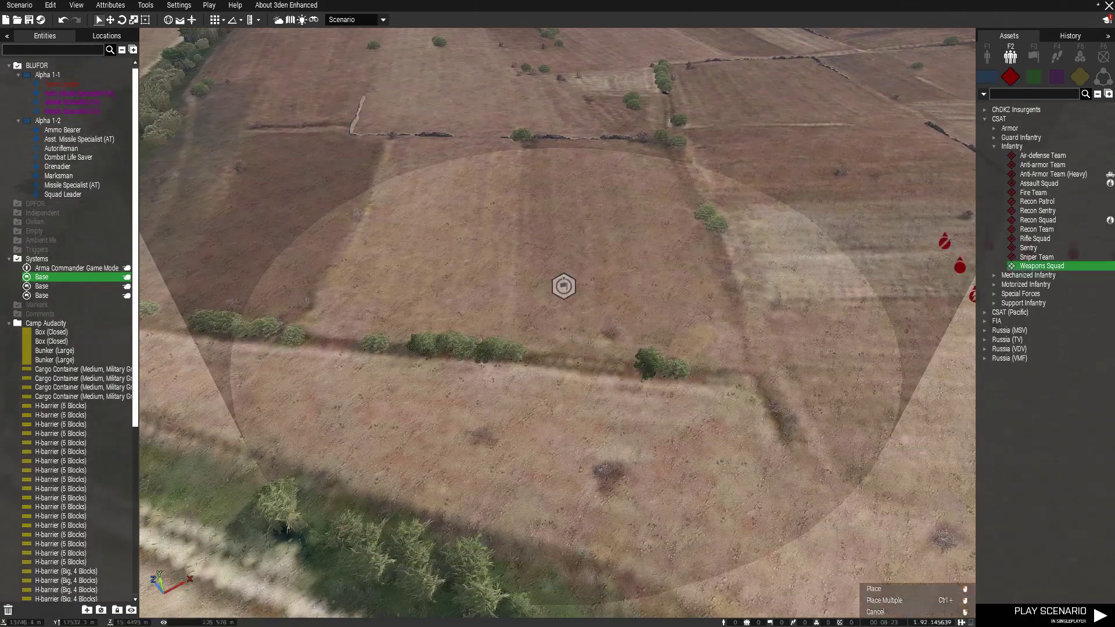
click(519, 100)
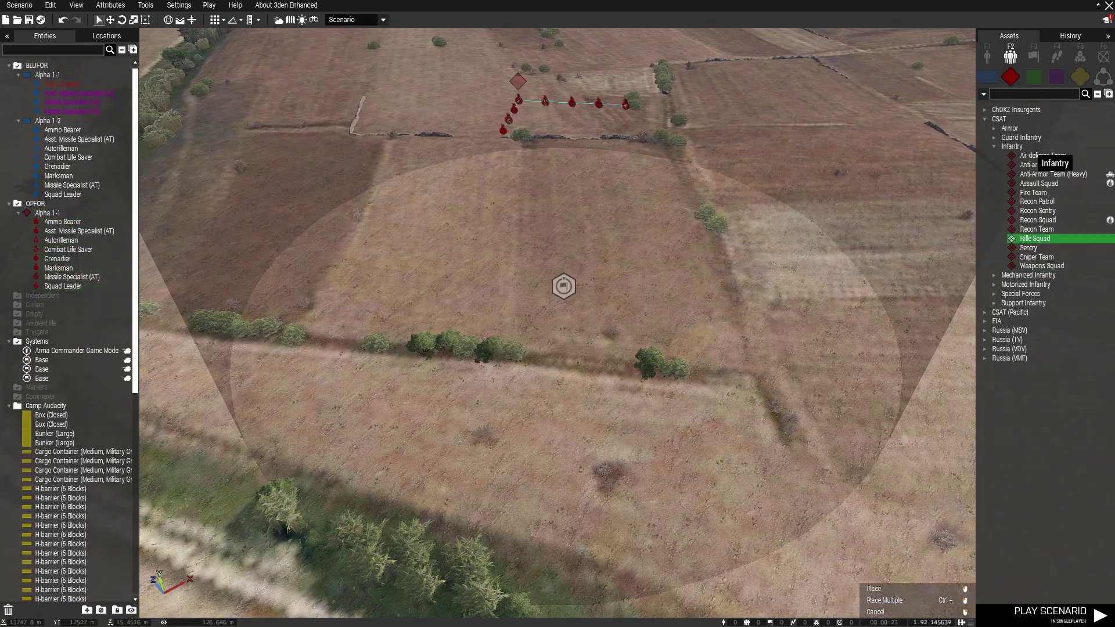
Place a CSAT infantry Air-defense Team beside the Russian base module and make all its units playable.
click(1042, 155)
click(620, 295)
double_click(621, 296)
scroll(620, 296, down, 4)
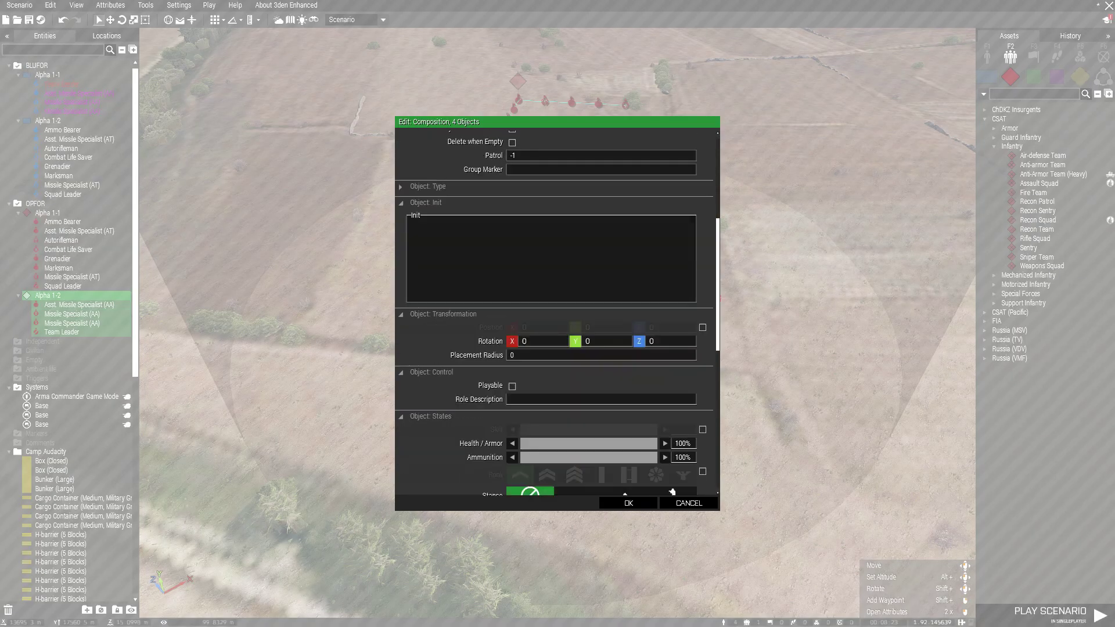
click(629, 503)
Rotate the CSAT weapons squad to face the Russian base module.
double_click(518, 81)
key(Escape)
shift+drag(520, 98, 523, 133)
Synchronize only the CSAT weapons squad's Squad Leader with the Russian base module.
right_click(517, 99)
mouse_move(534, 105)
click(665, 106)
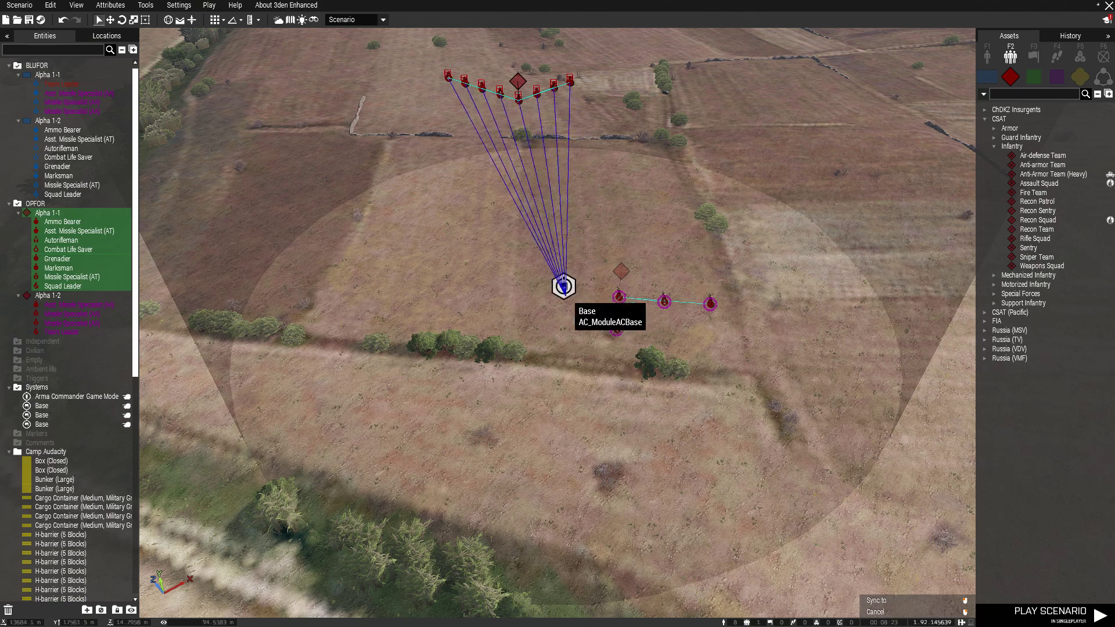
click(515, 100)
right_click(519, 99)
click(685, 133)
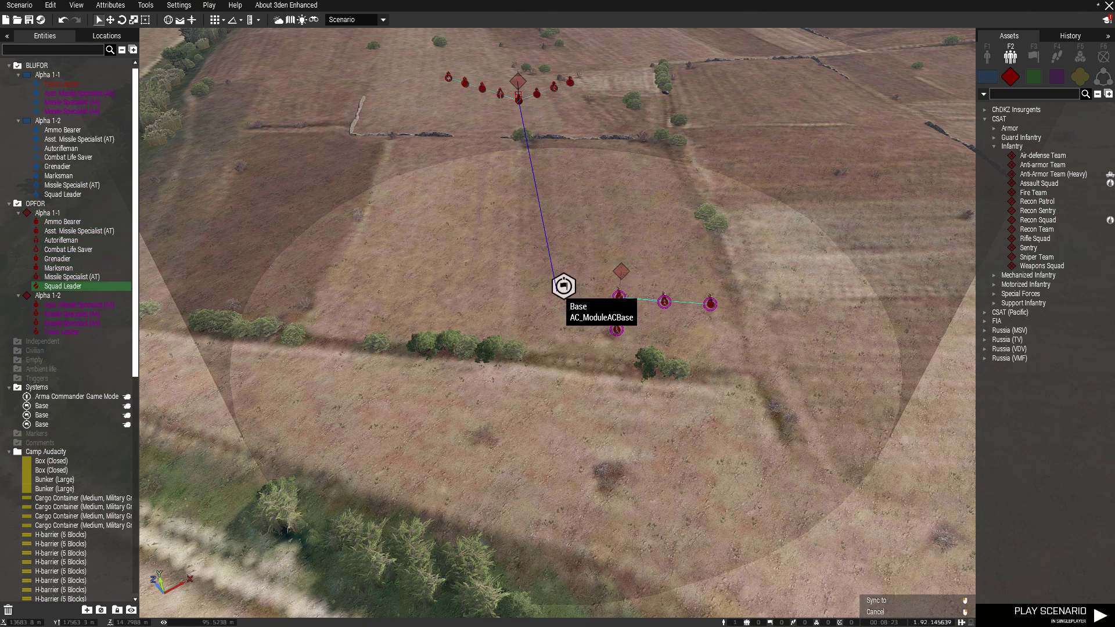
click(562, 280)
Move the CSAT weapons squad inside the Russian base's circle, closer to the base module.
drag(518, 81, 561, 178)
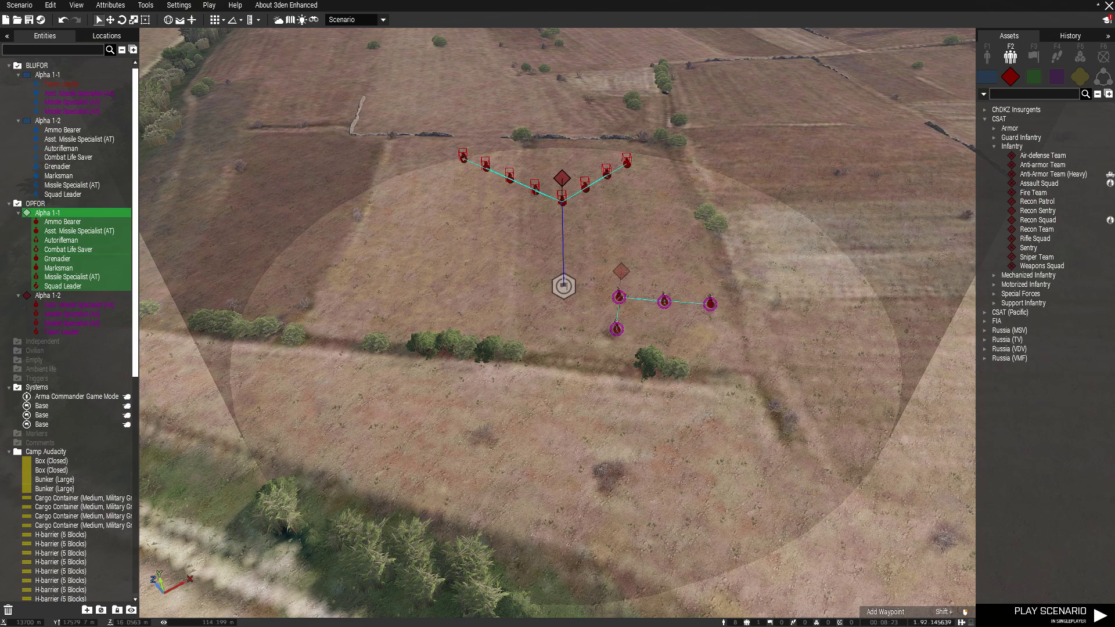
right_drag(563, 223, 630, 248)
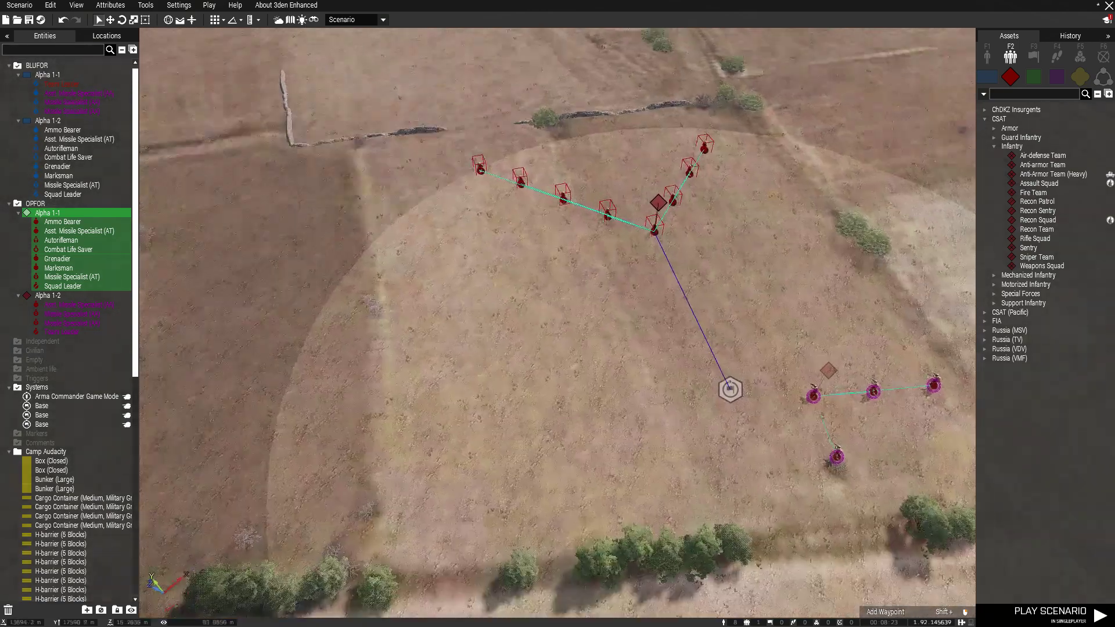
scroll(629, 249, up, 5)
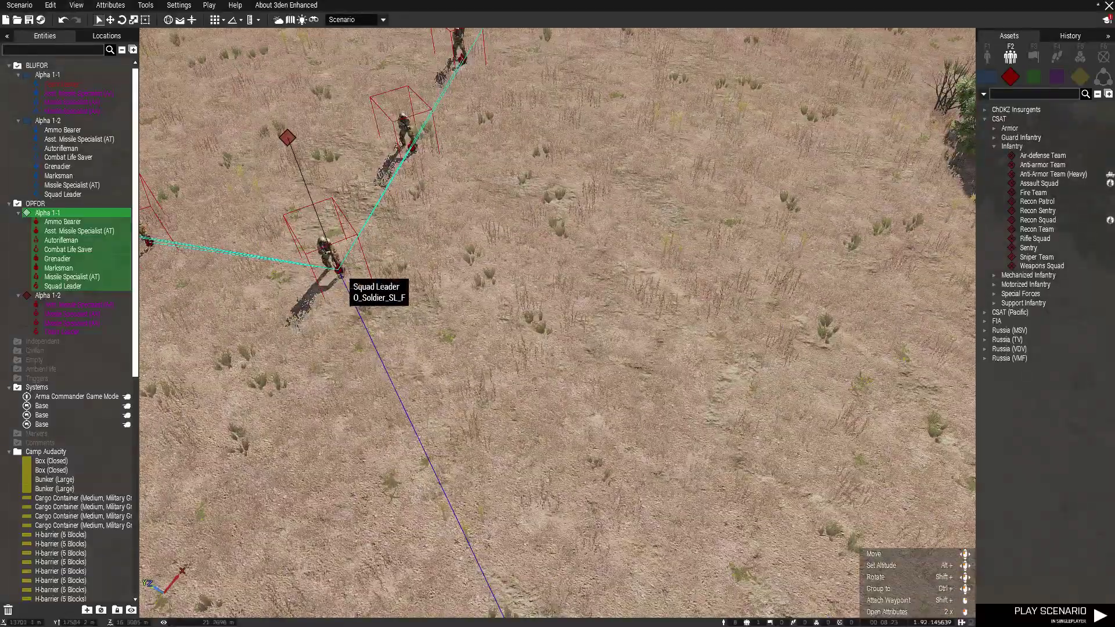
scroll(341, 277, down, 5)
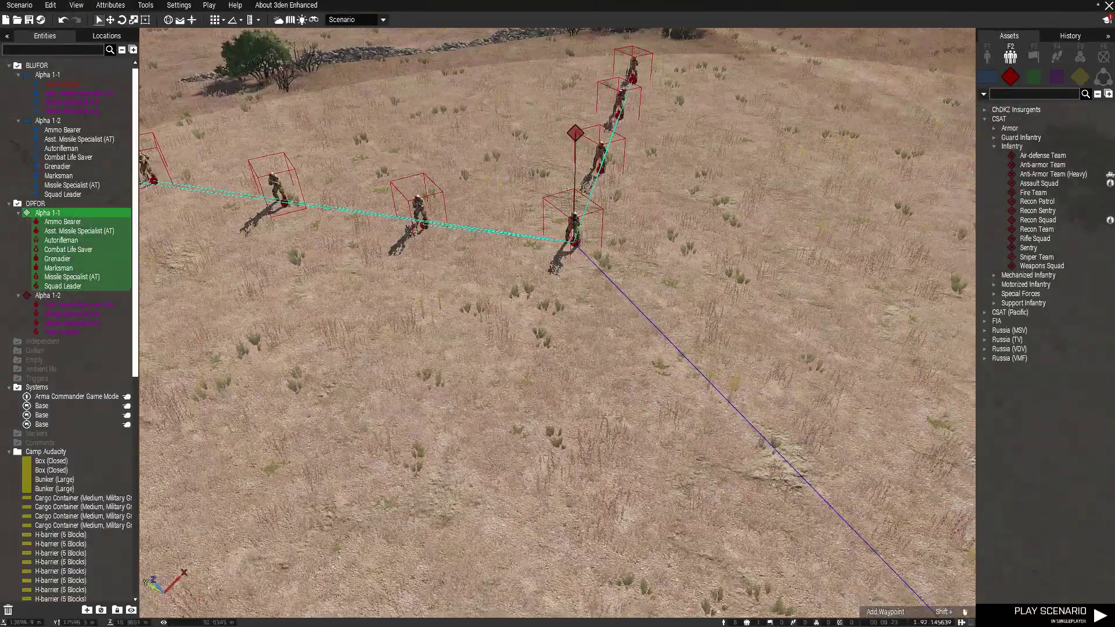
right_drag(557, 314, 754, 305)
key(q)
right_click(584, 225)
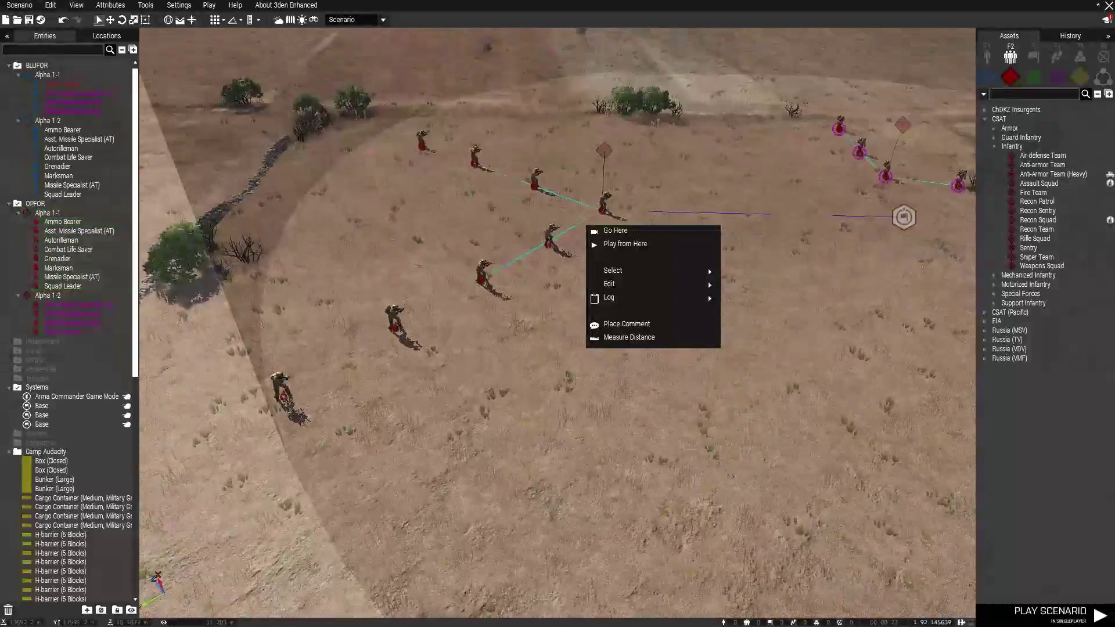
right_drag(616, 272, 679, 371)
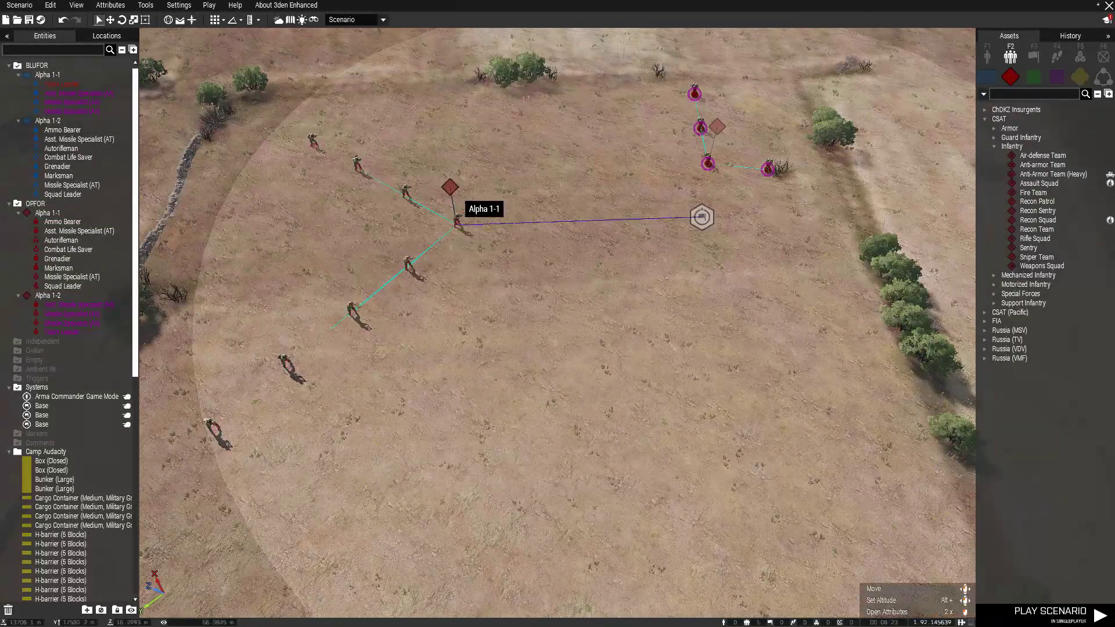
drag(450, 187, 496, 190)
Place the military outpost composition Camp Courage at the Russian base module.
click(1079, 58)
click(1010, 57)
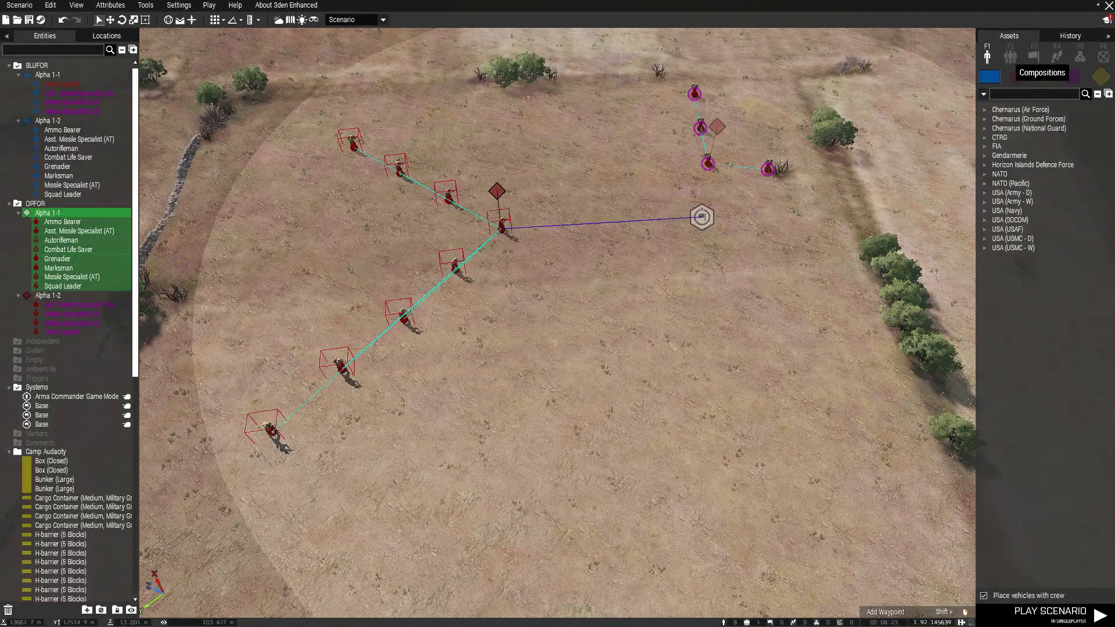
click(1081, 78)
key(d)
click(1039, 183)
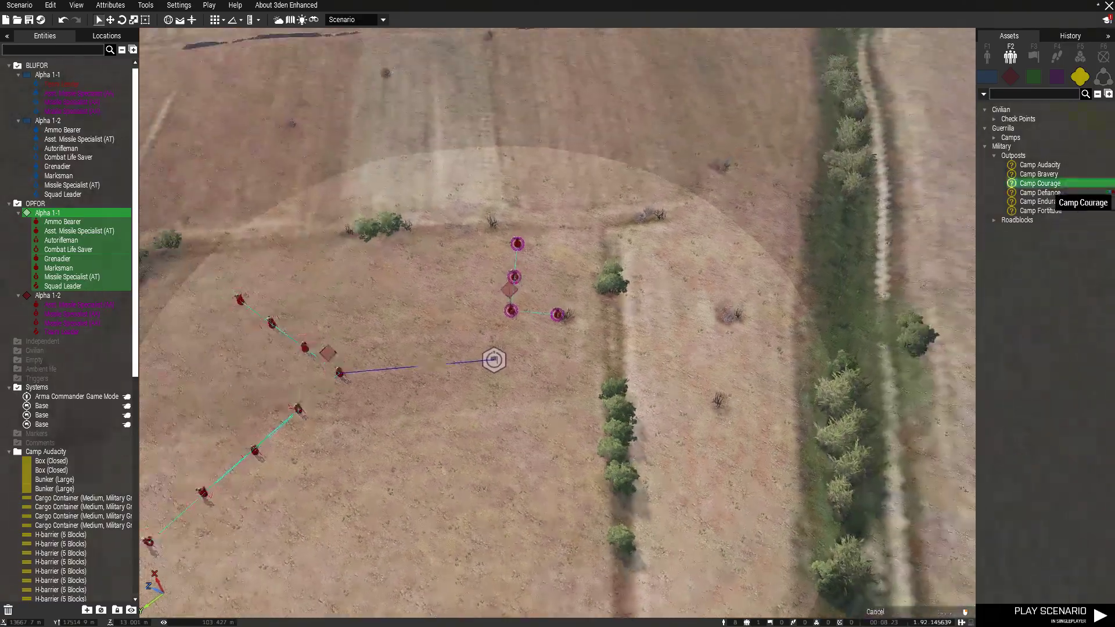
click(496, 300)
Shift and rotate Camp Courage so the CSAT air-defense team stands between its outer and inner walls.
scroll(497, 301, up, 5)
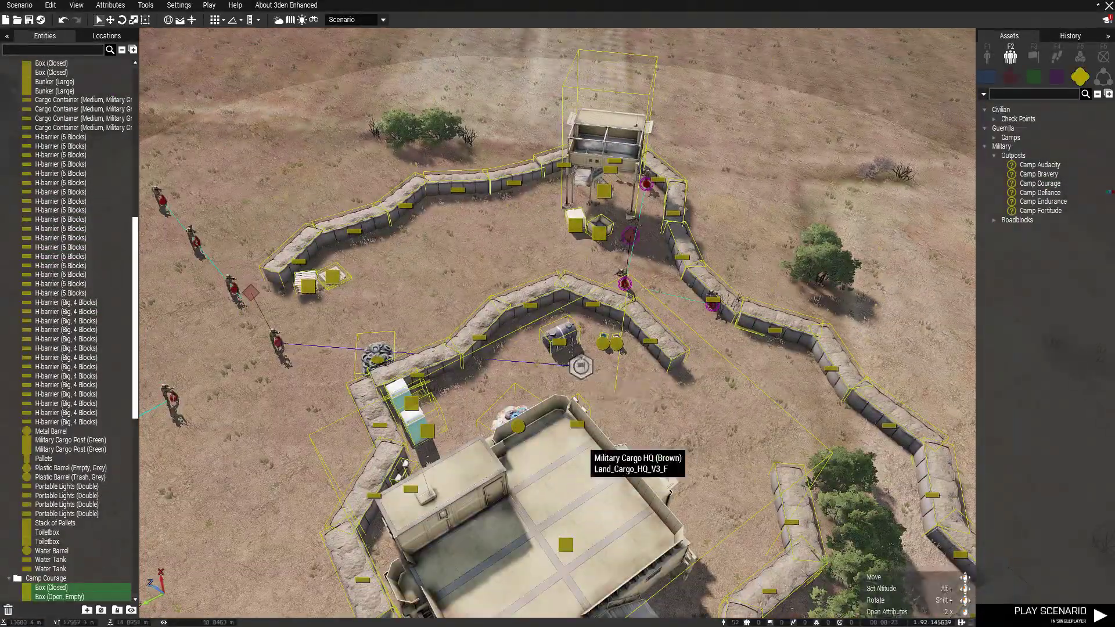
shift+drag(582, 440, 560, 600)
mouse_move(743, 440)
shift+mouse_down()
mouse_move(726, 440)
mouse_move(767, 440)
mouse_move(732, 440)
shift+mouse_up()
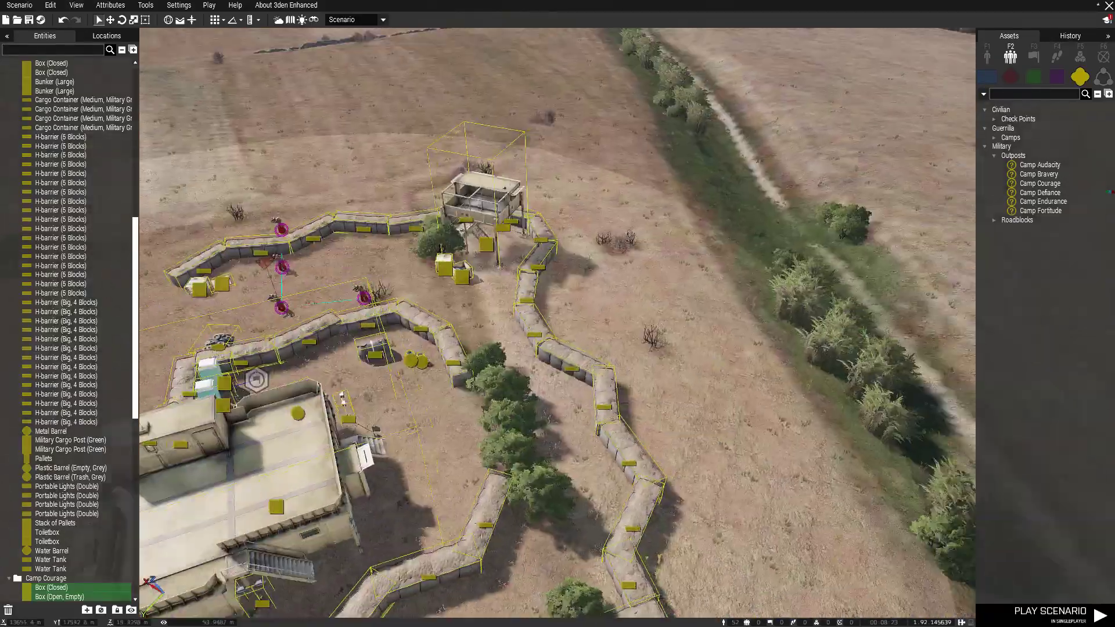
Shift the third base module slightly and configure it with the name Warzone, side EMPTY and value 10.
right_drag(558, 323, 638, 342)
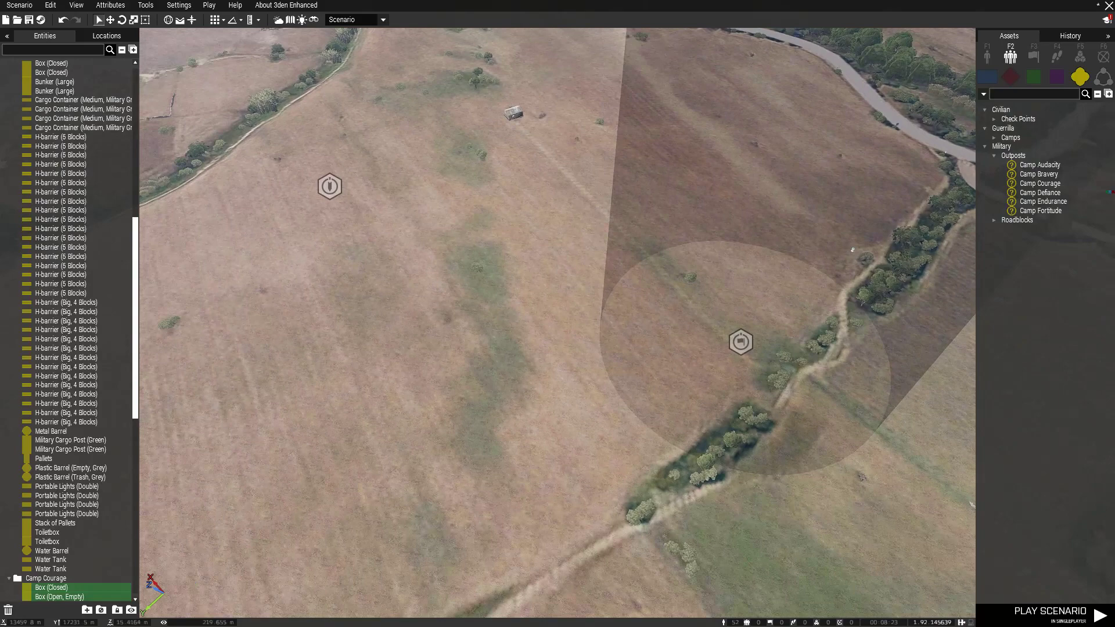
drag(741, 341, 707, 325)
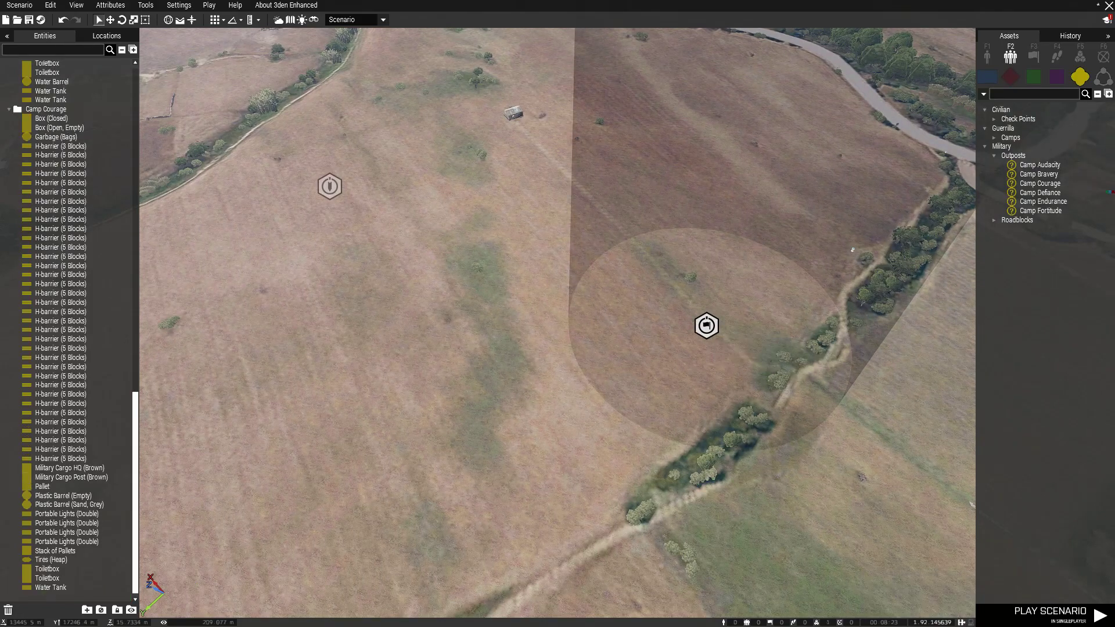
double_click(706, 326)
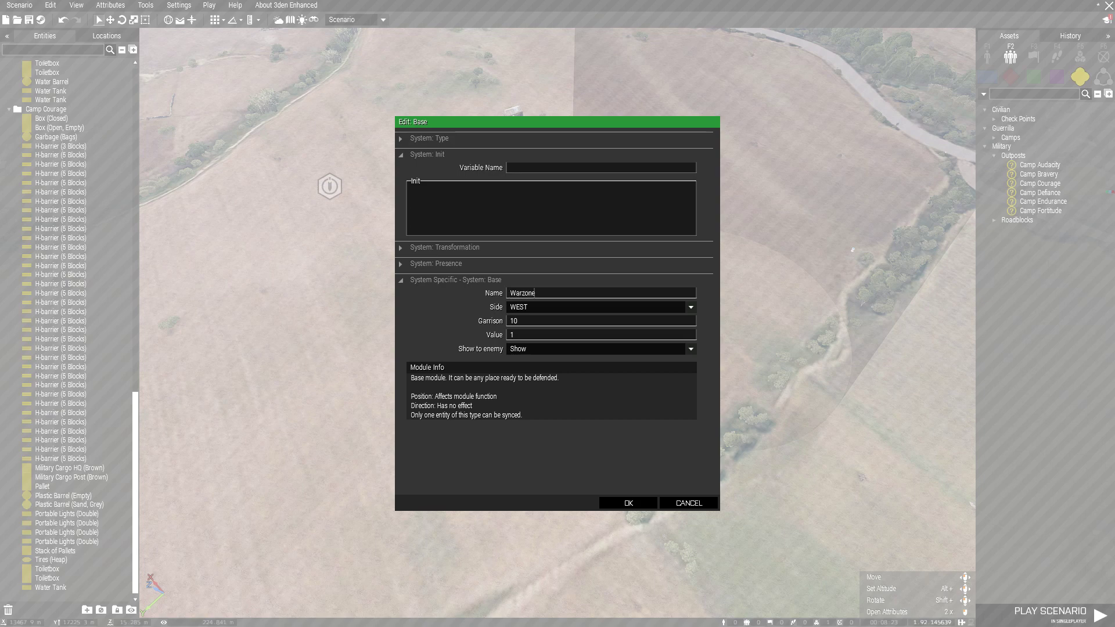
click(691, 307)
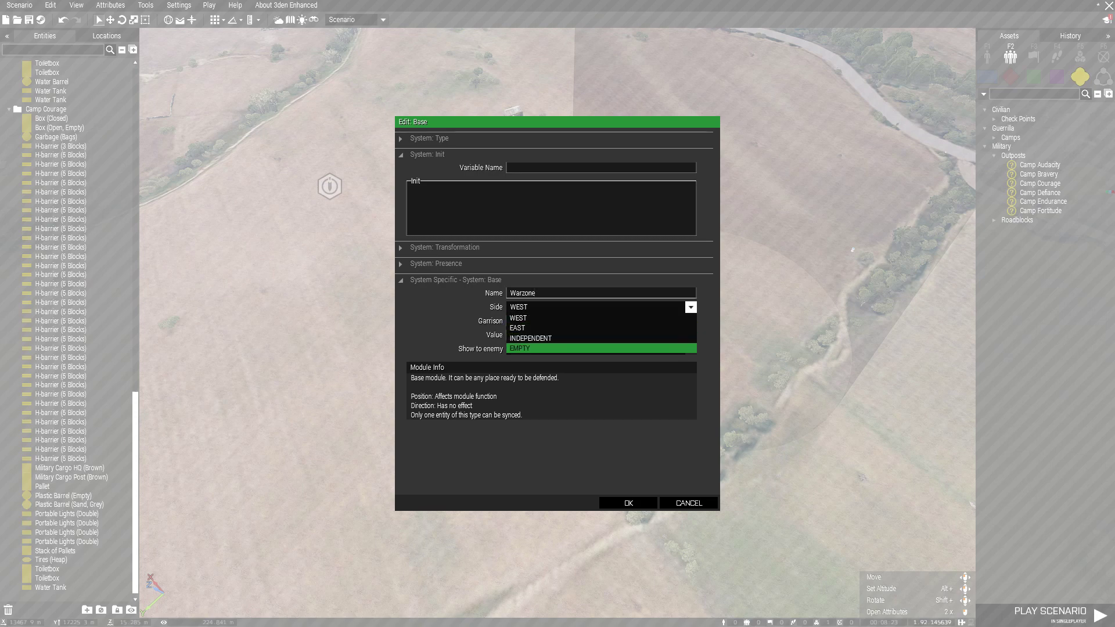
click(601, 348)
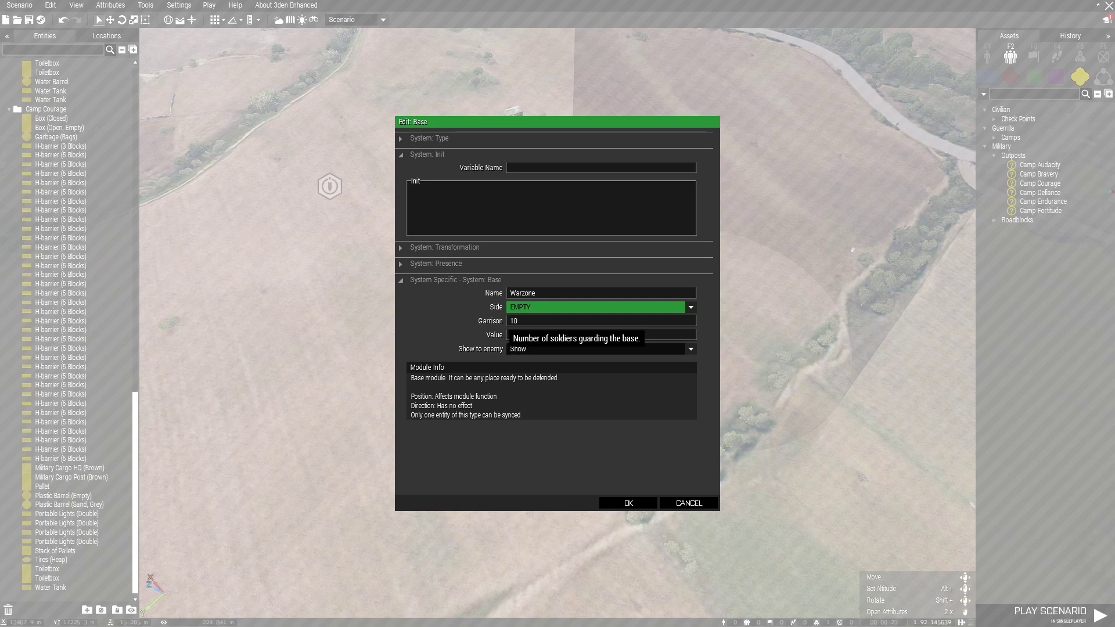
click(511, 335)
text(1)
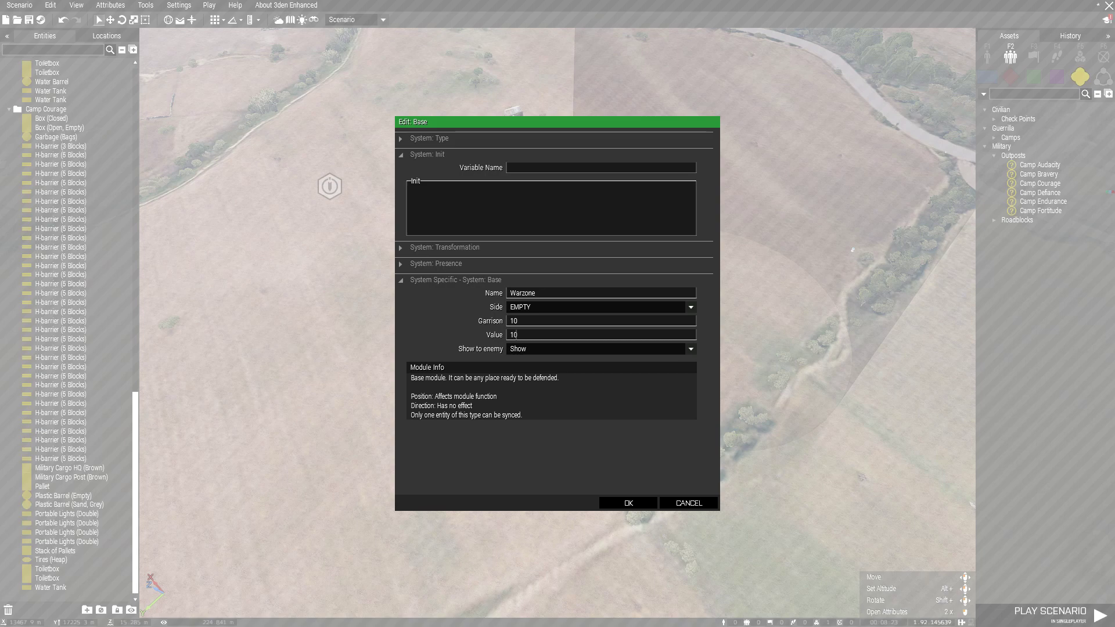
text(0)
click(628, 503)
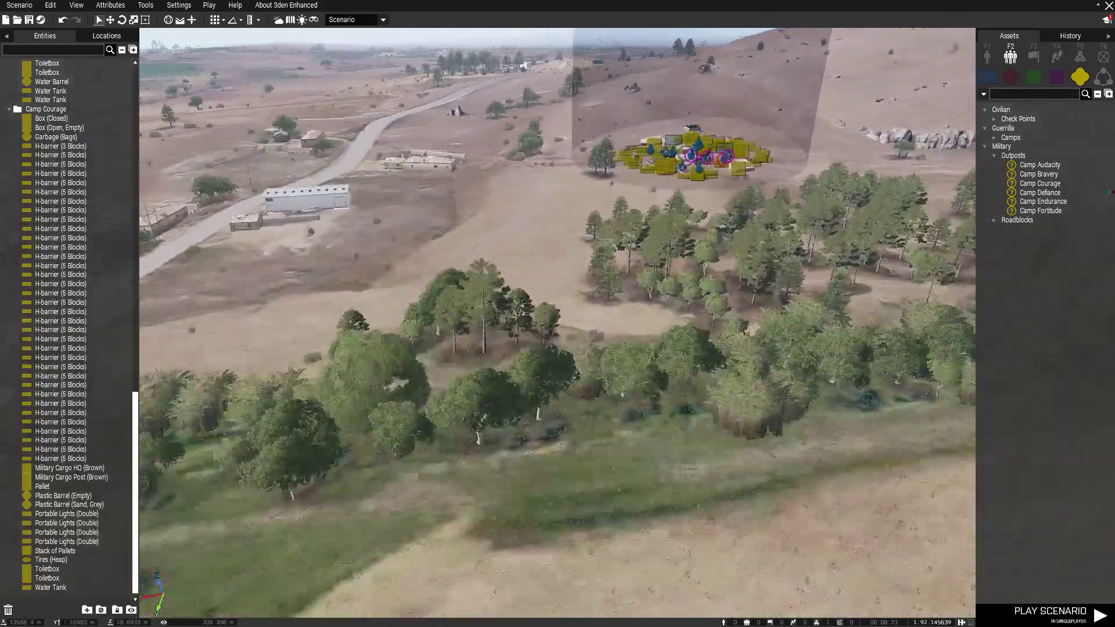
key(w)
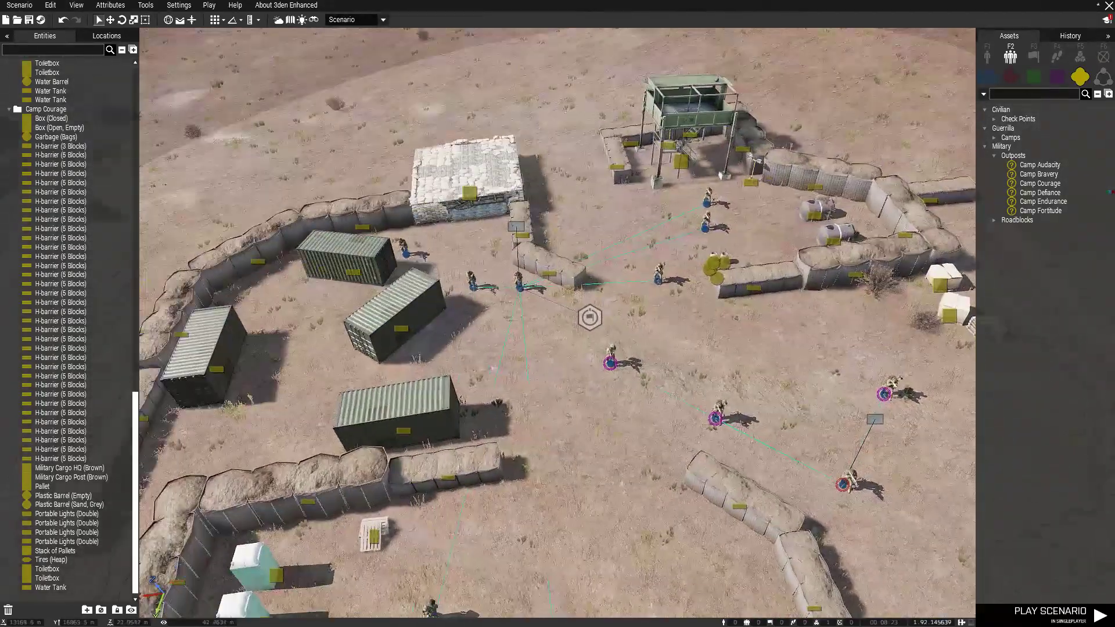
click(516, 227)
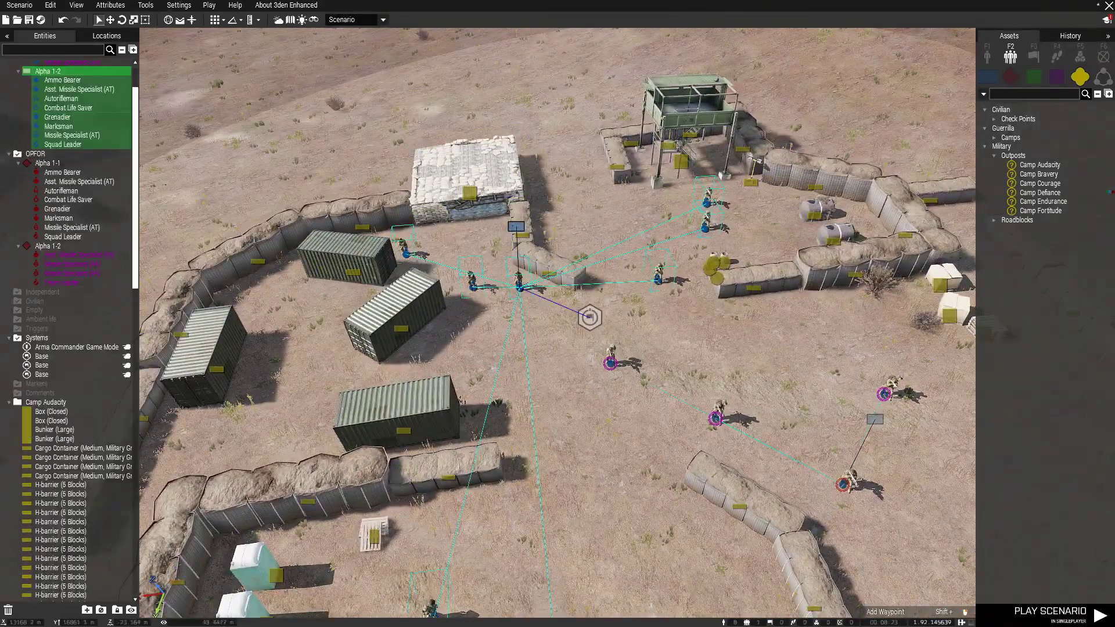
key(Escape)
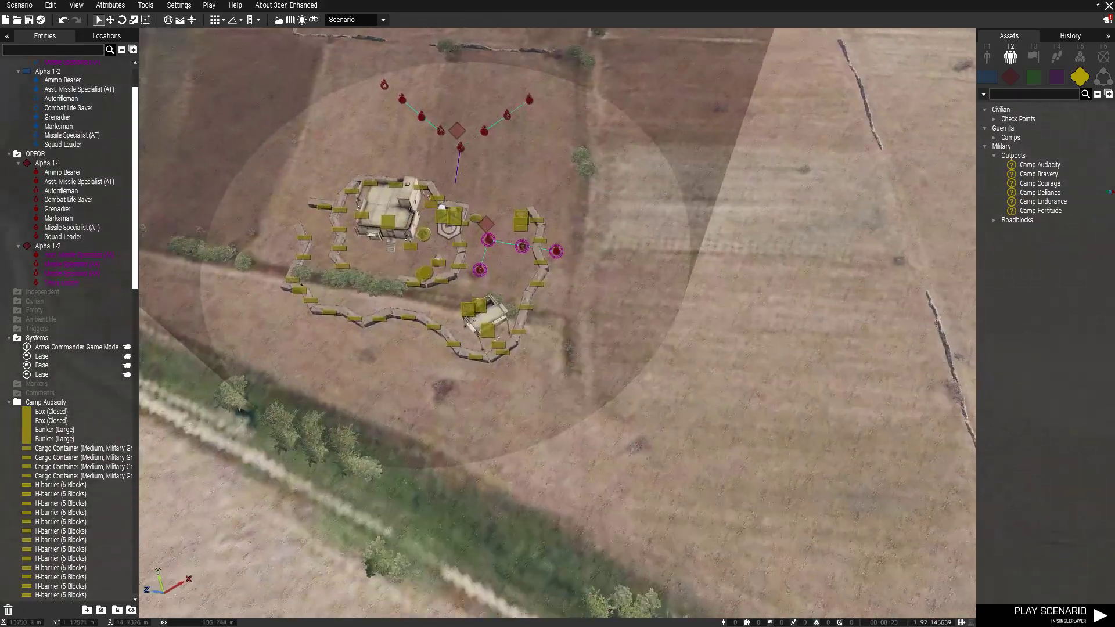
right_drag(557, 323, 488, 296)
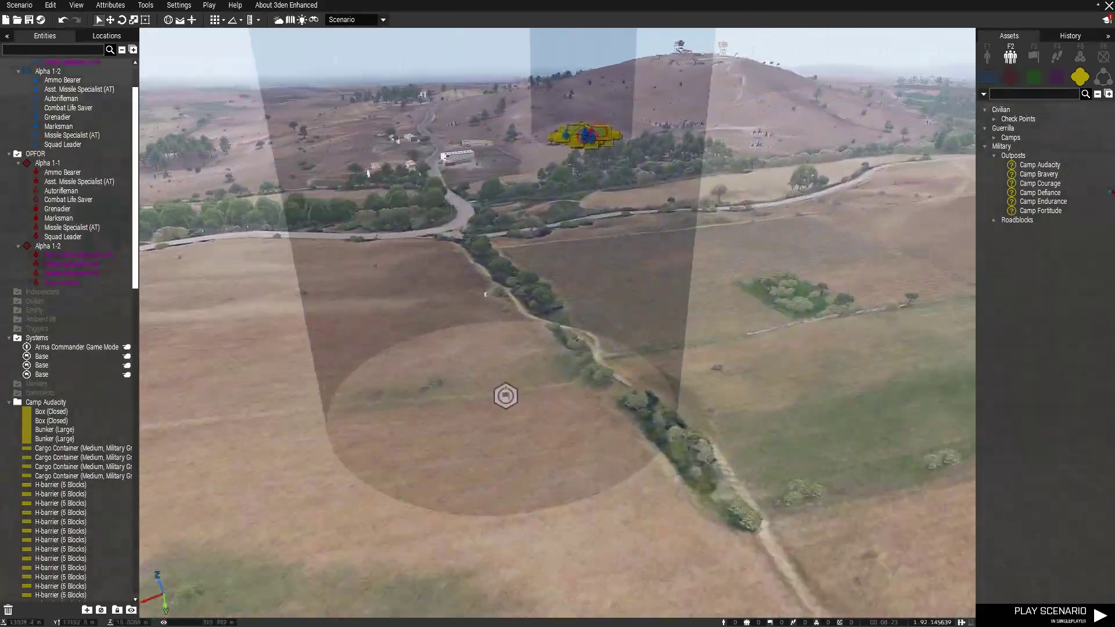
key(w)
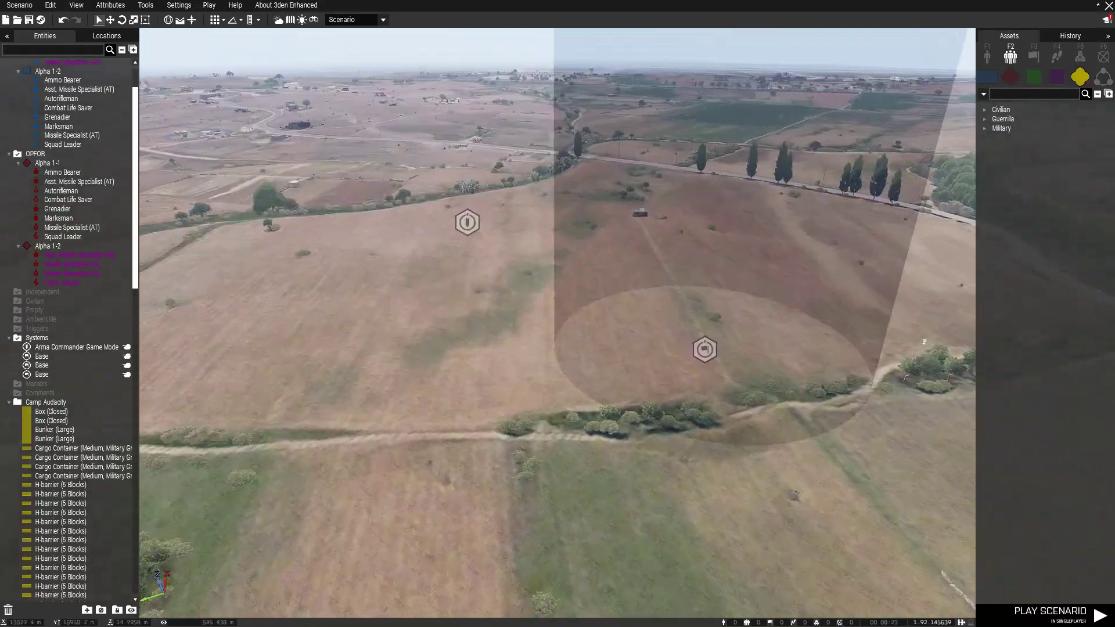
Place two Arma Commander Battalion modules in the open field near the game mode module.
click(1080, 53)
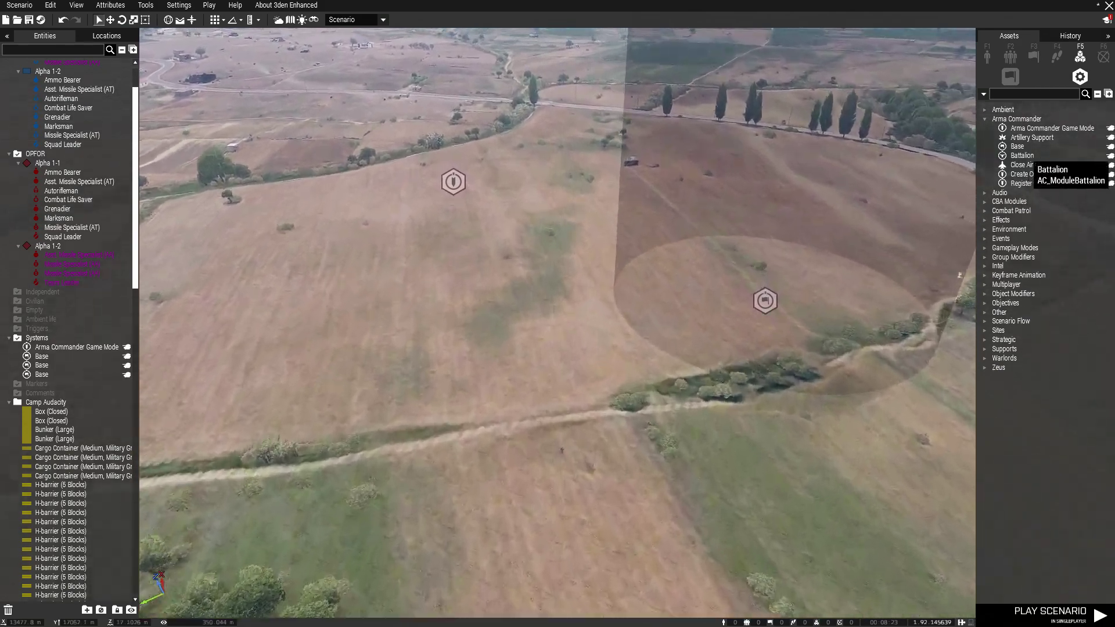
click(1022, 155)
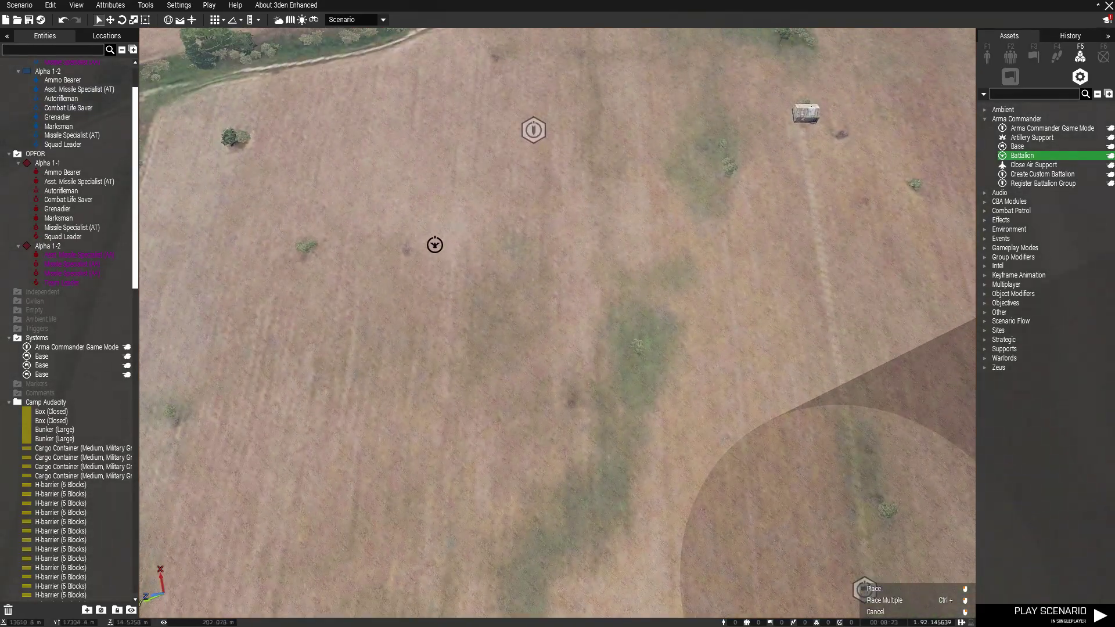
click(434, 245)
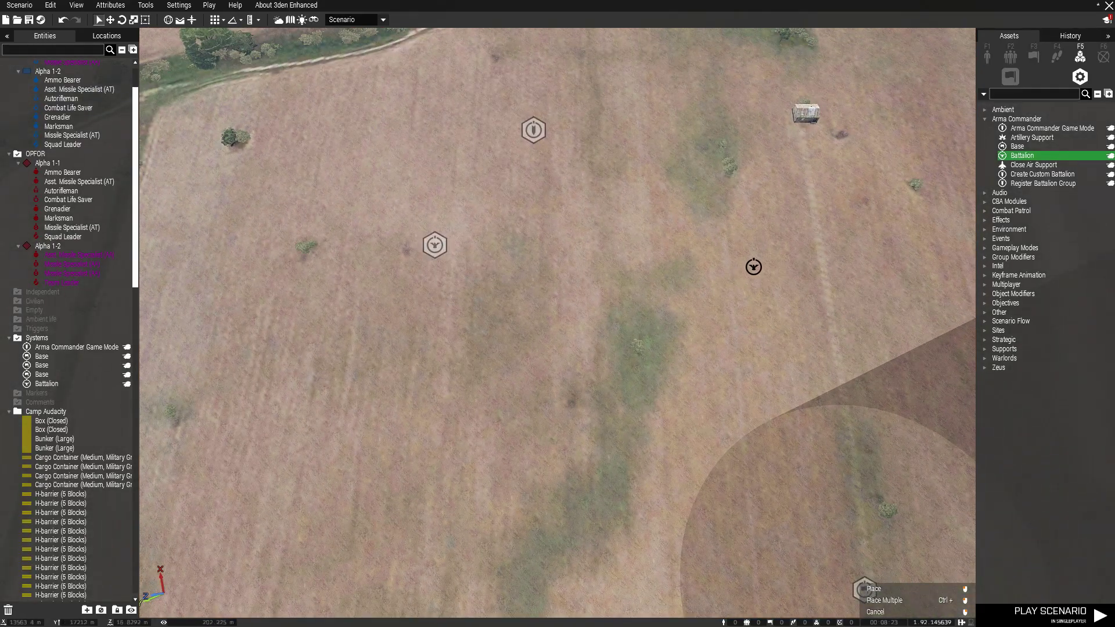
click(754, 266)
Set the side of the first placed Battalion module to EAST.
click(435, 245)
double_click(435, 244)
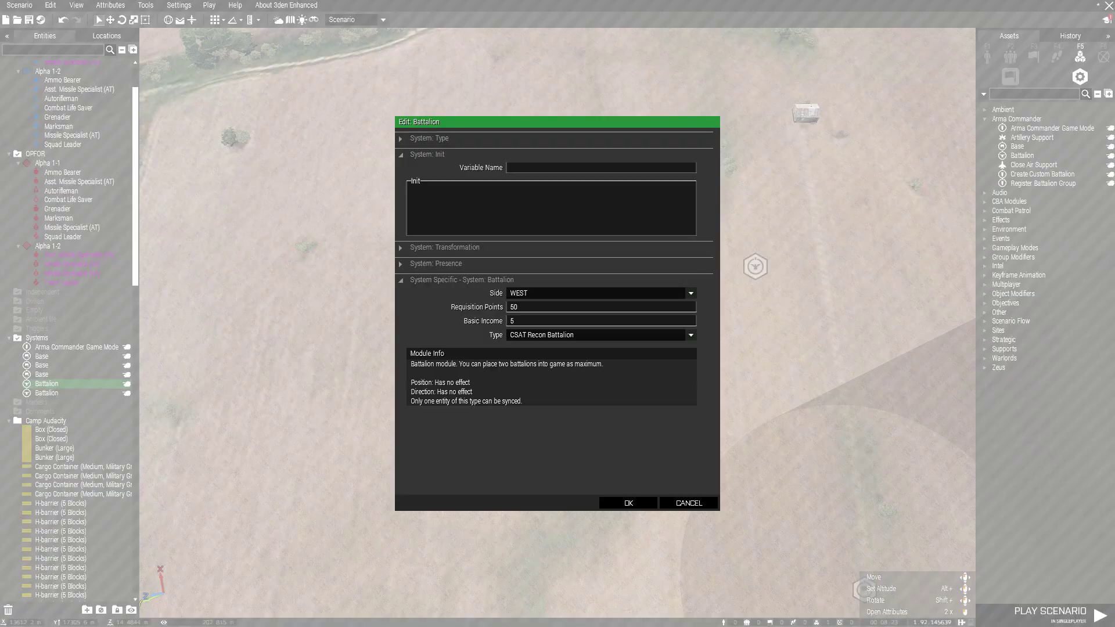
click(558, 293)
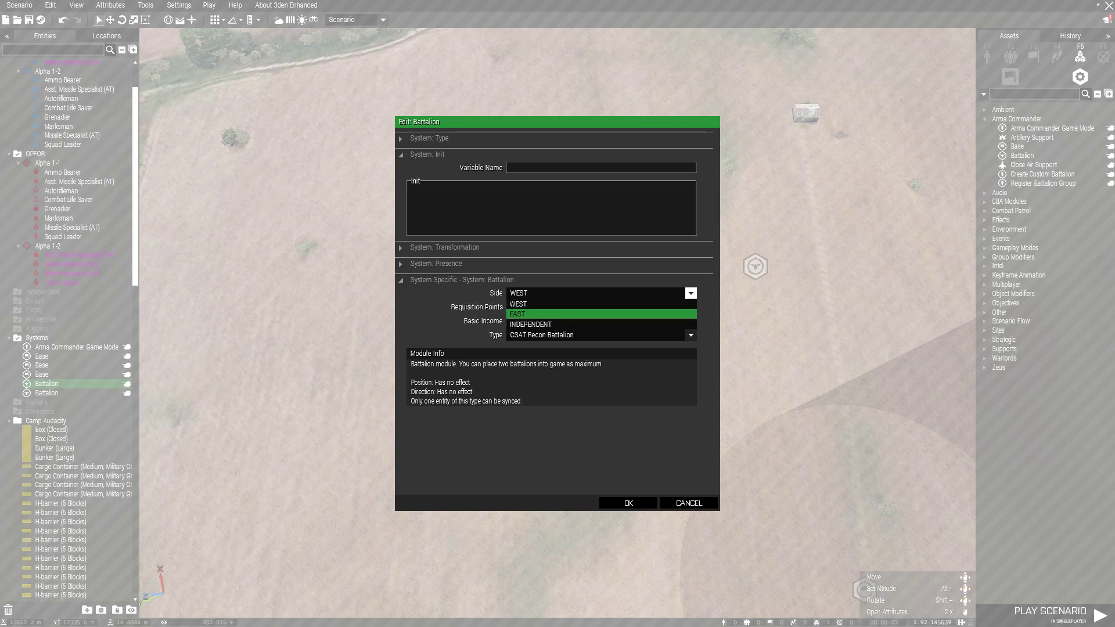
click(554, 313)
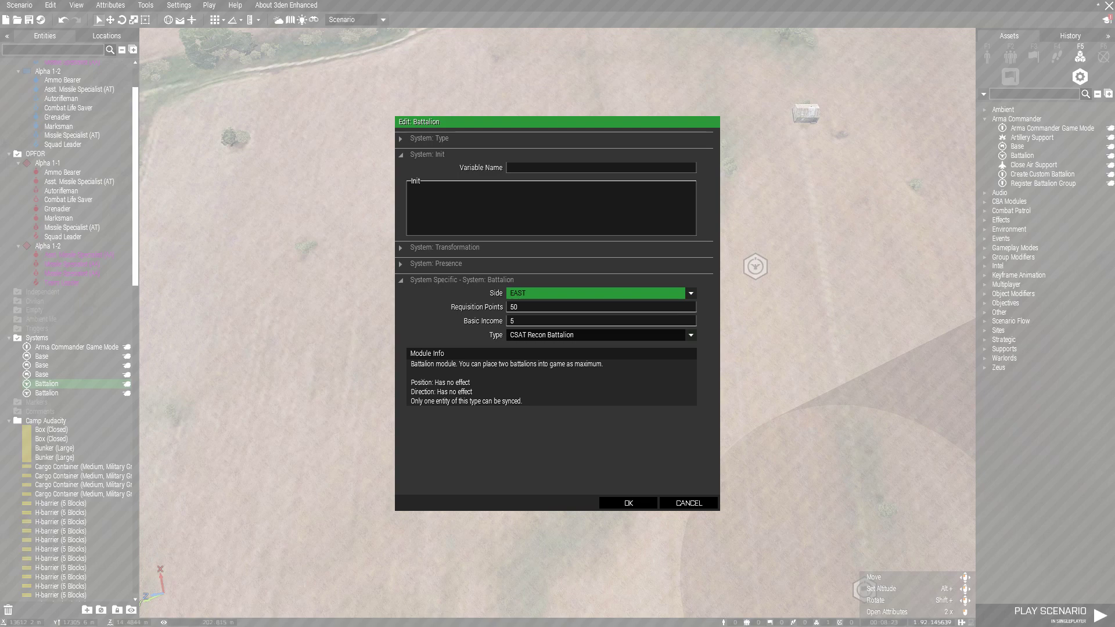
key(Return)
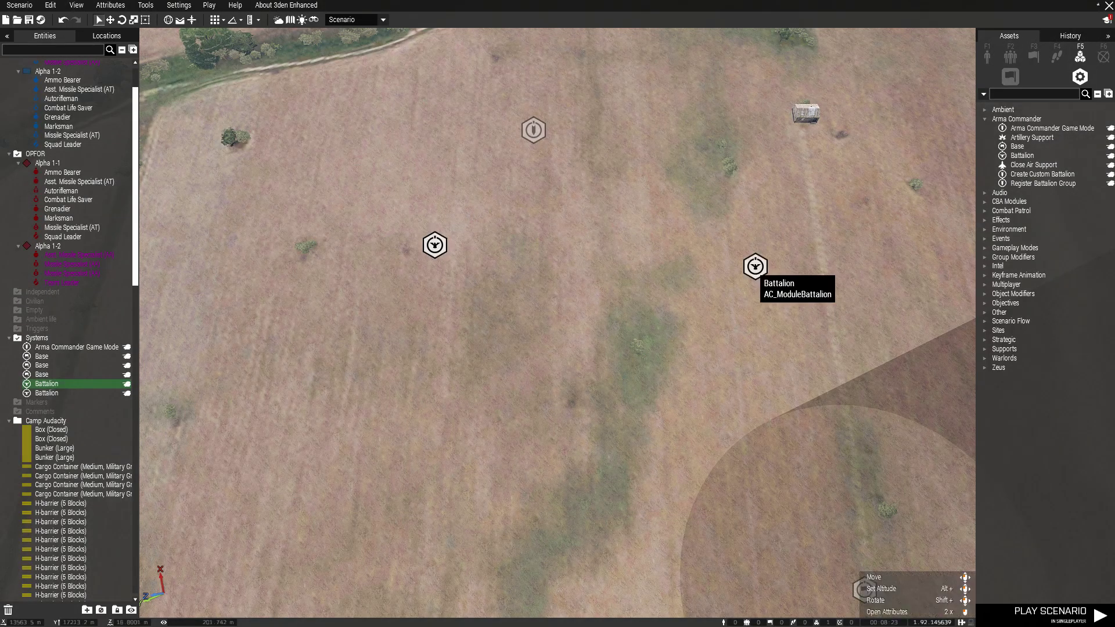
Set the second Battalion module's side to WEST and its requisition points to 200.
double_click(754, 265)
click(601, 294)
click(601, 303)
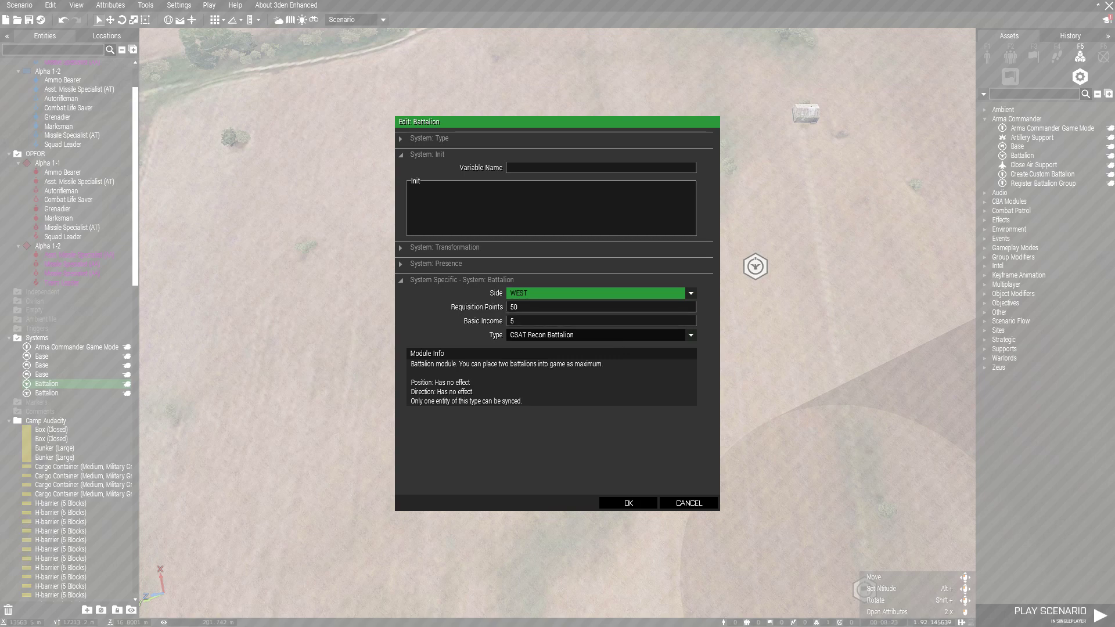
drag(520, 307, 499, 307)
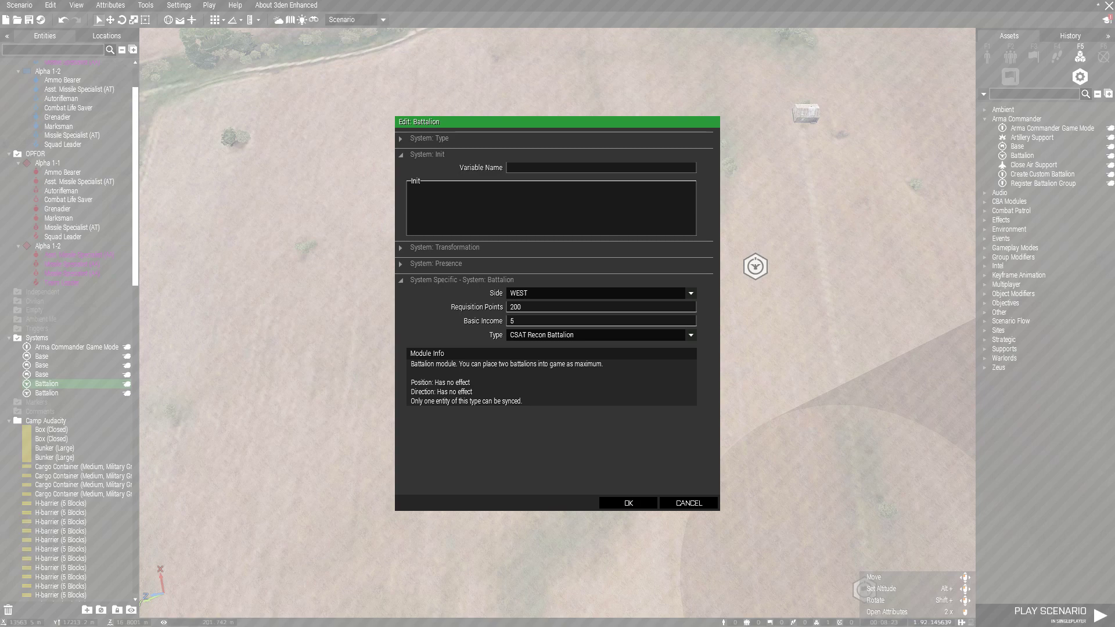
Choose NATO Mechanized Battalion as the WEST battalion's type and apply the module's settings.
click(523, 335)
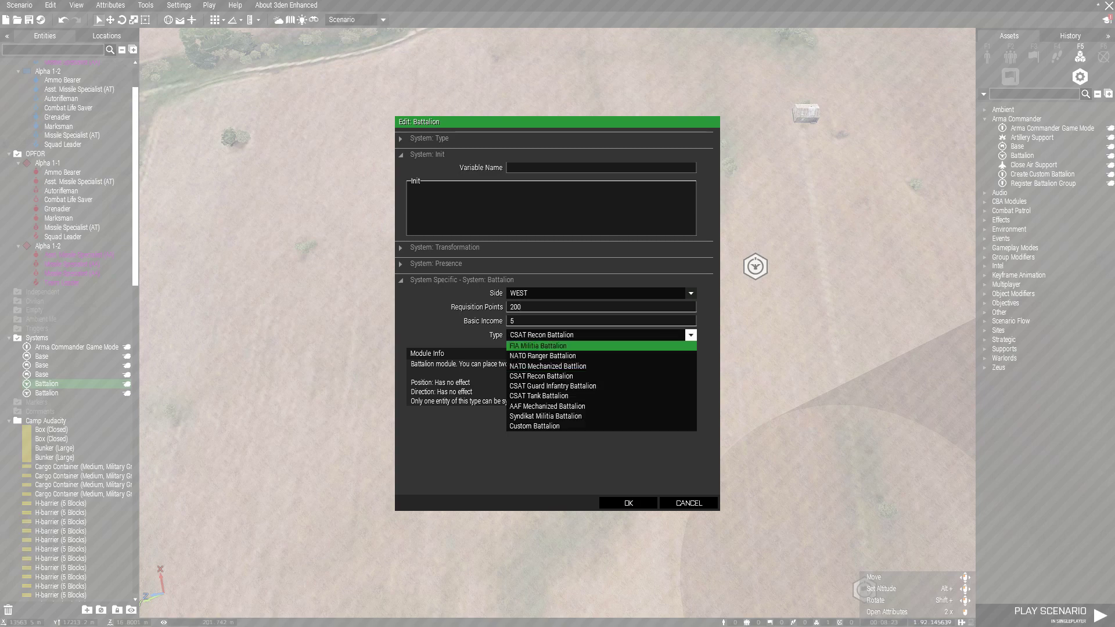
click(523, 346)
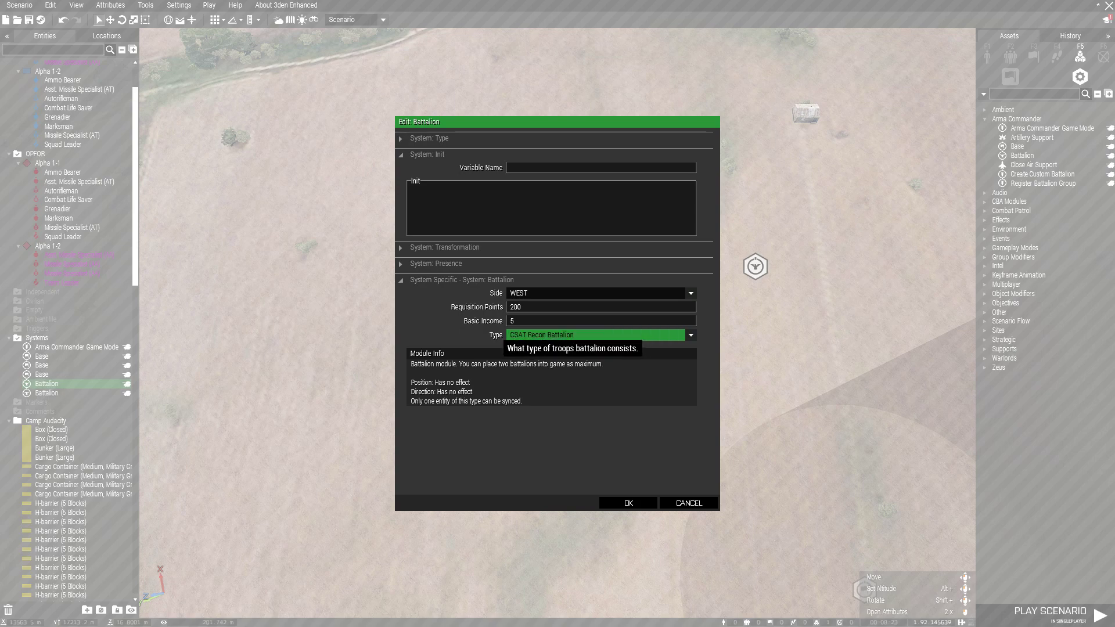
click(518, 335)
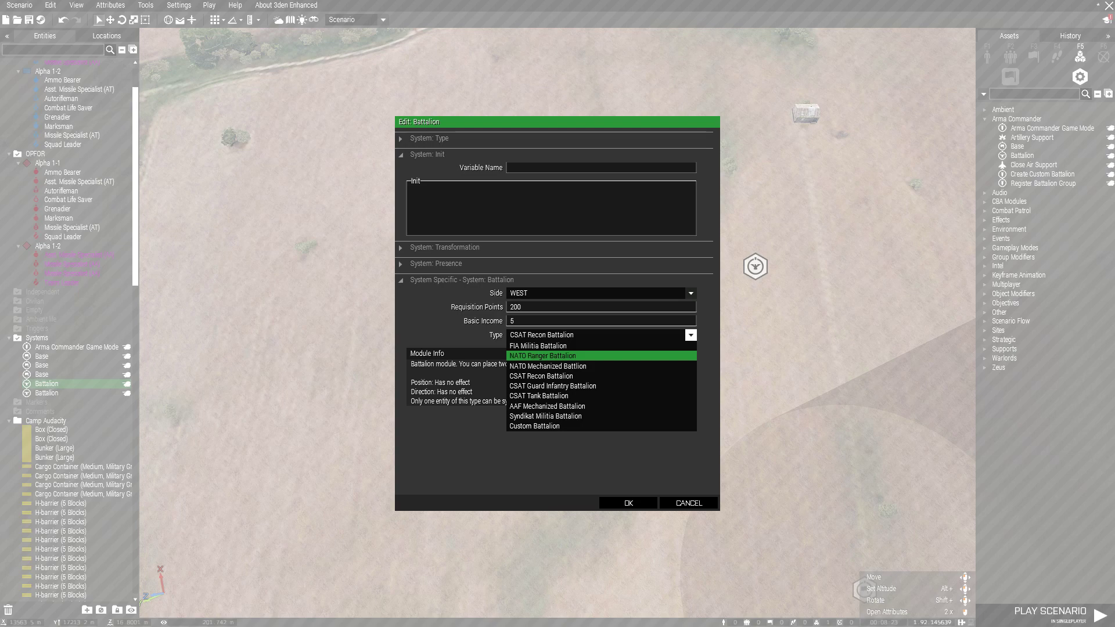
key(Down)
key(Up)
key(Return)
key(Return)
key(Down)
key(Return)
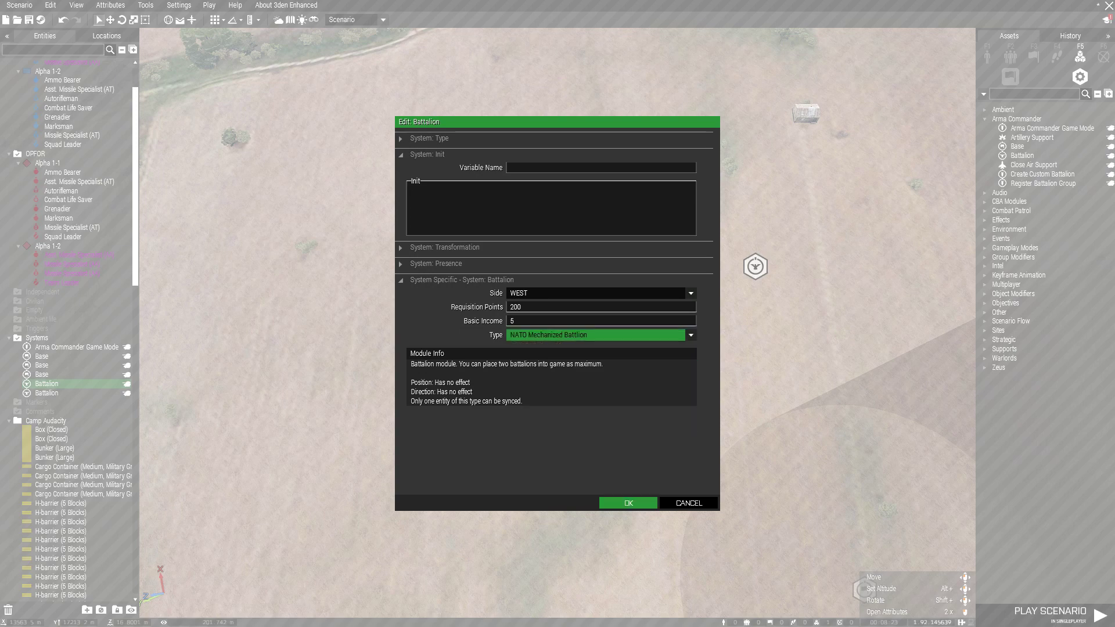
key(Return)
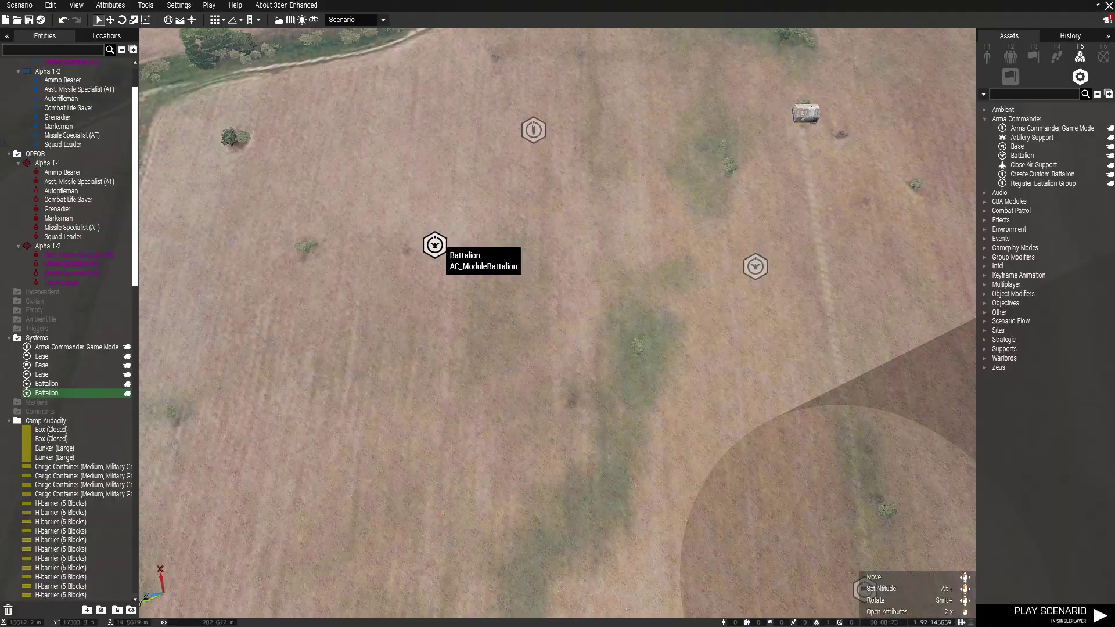
Compare the CSAT types for the EAST Battalion module and apply CSAT Recon Battalion.
double_click(434, 244)
click(601, 335)
click(601, 376)
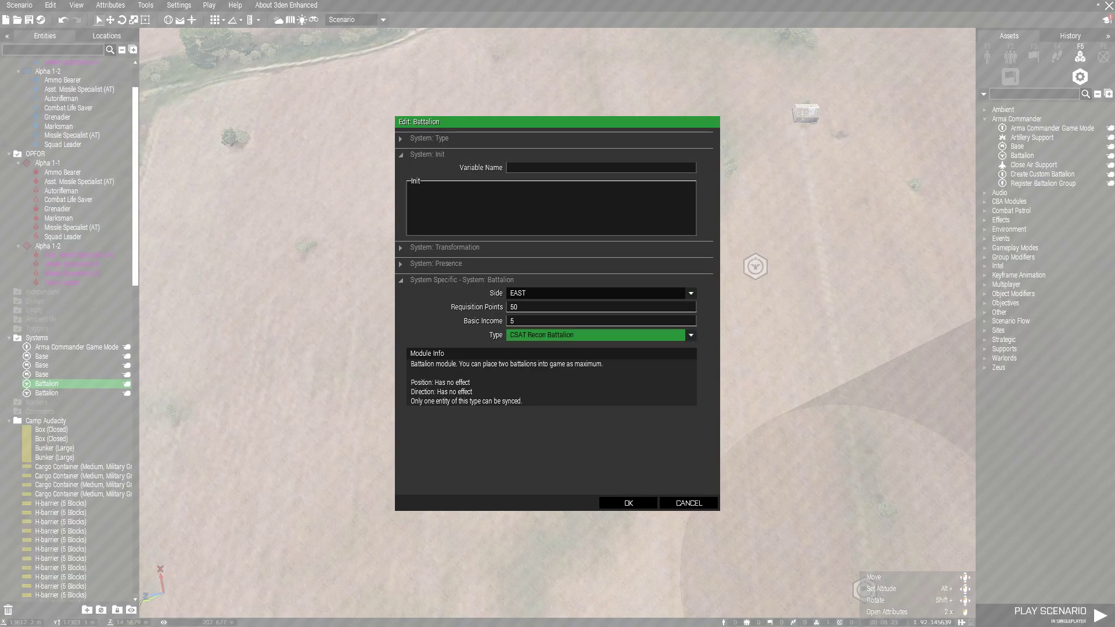
key(Return)
key(Down)
key(Down)
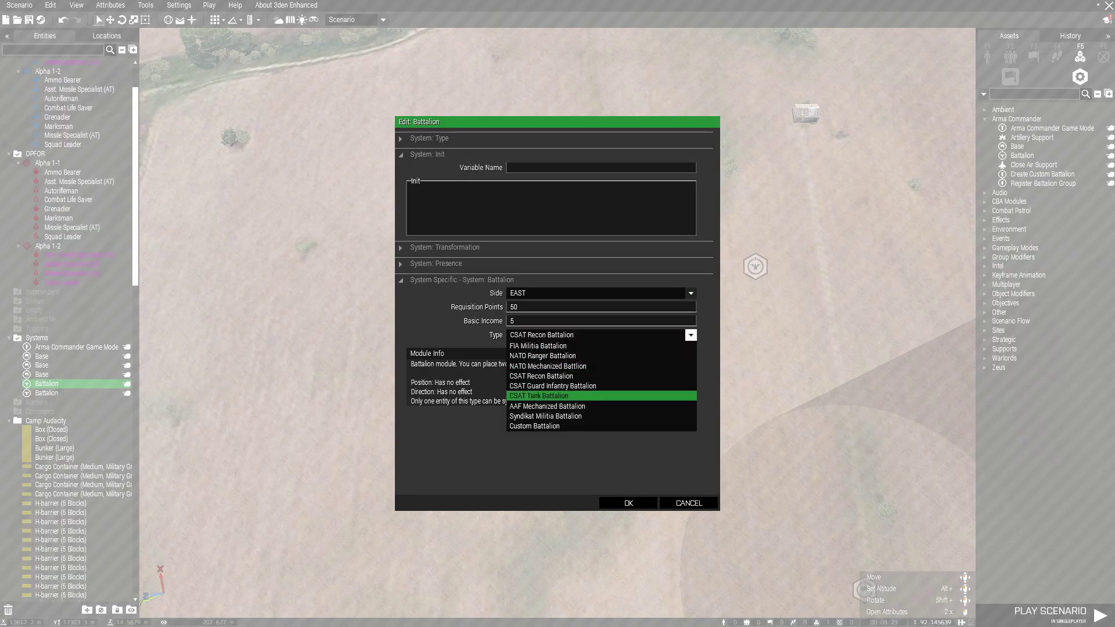
key(Up)
key(Up)
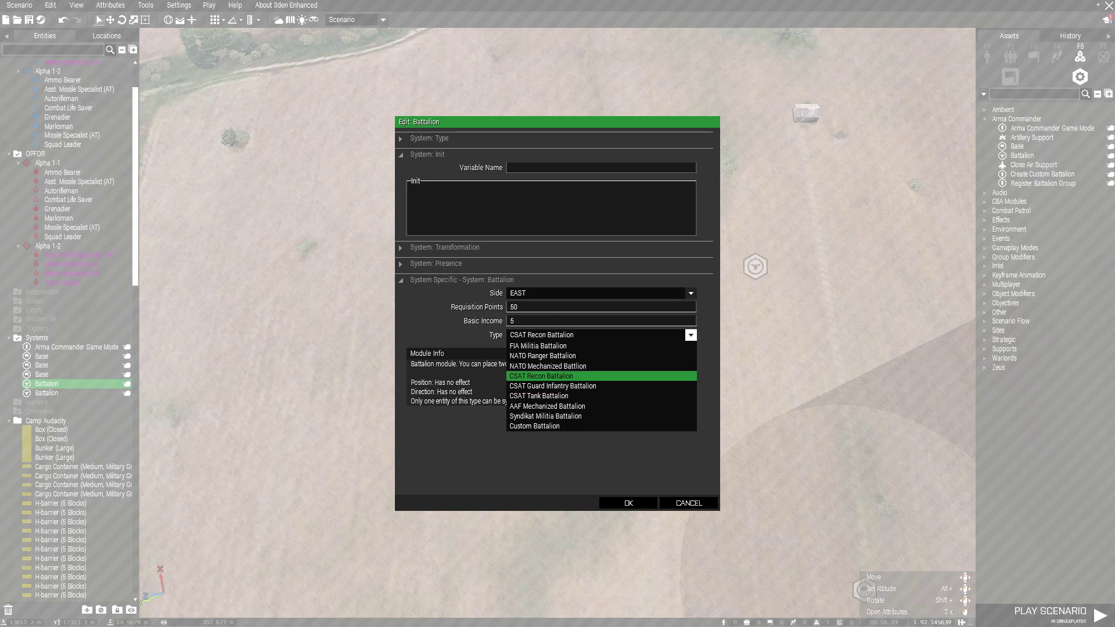
key(Down)
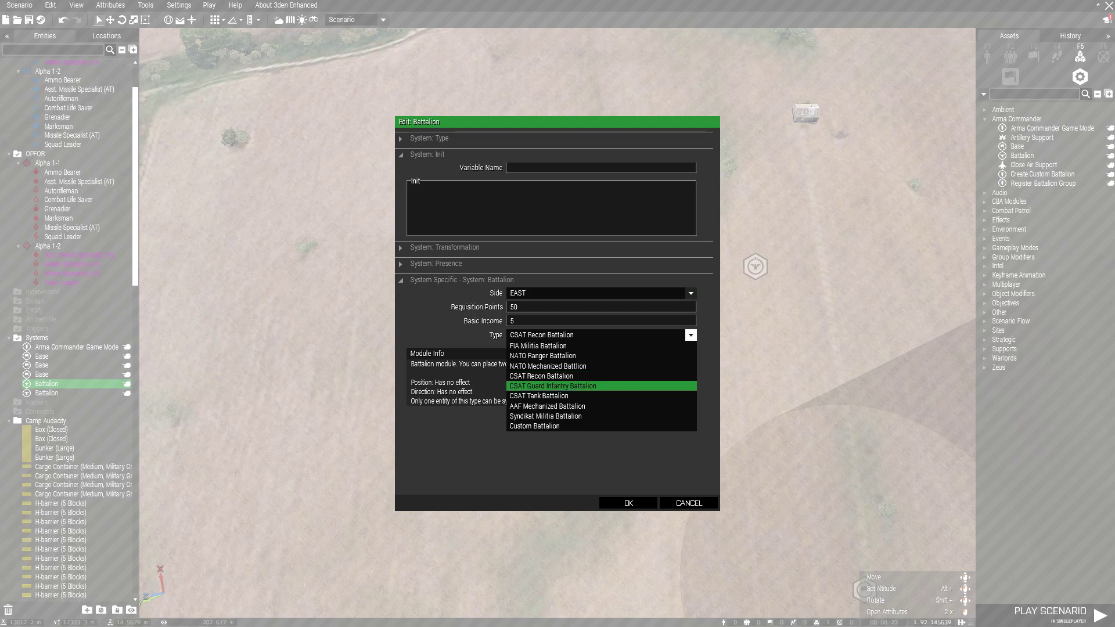
key(Down)
key(Up)
key(Up)
key(Return)
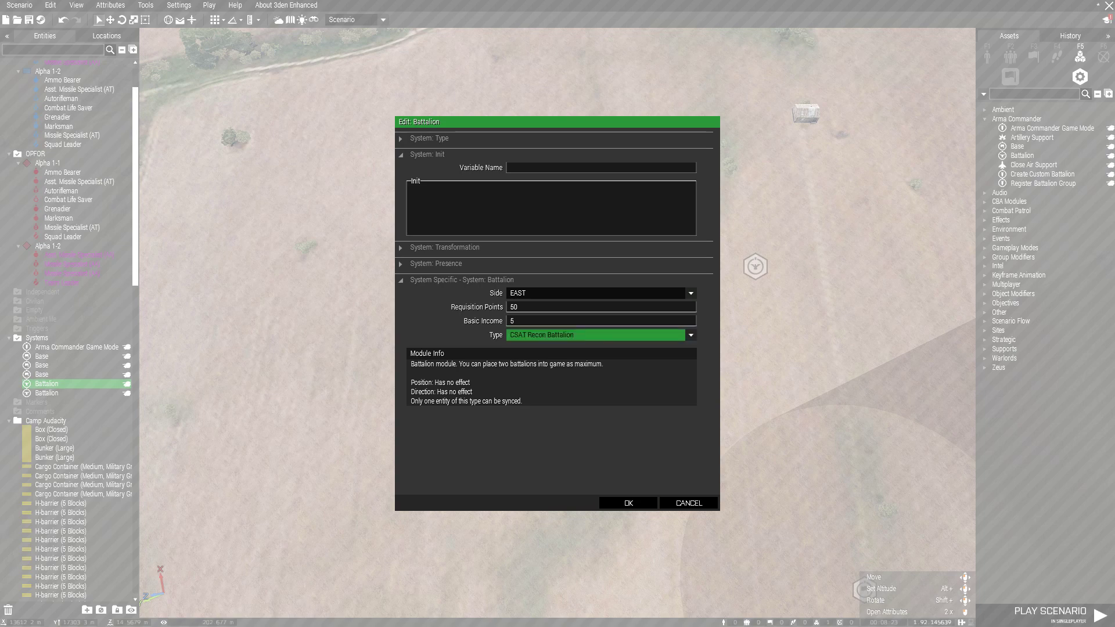
click(628, 504)
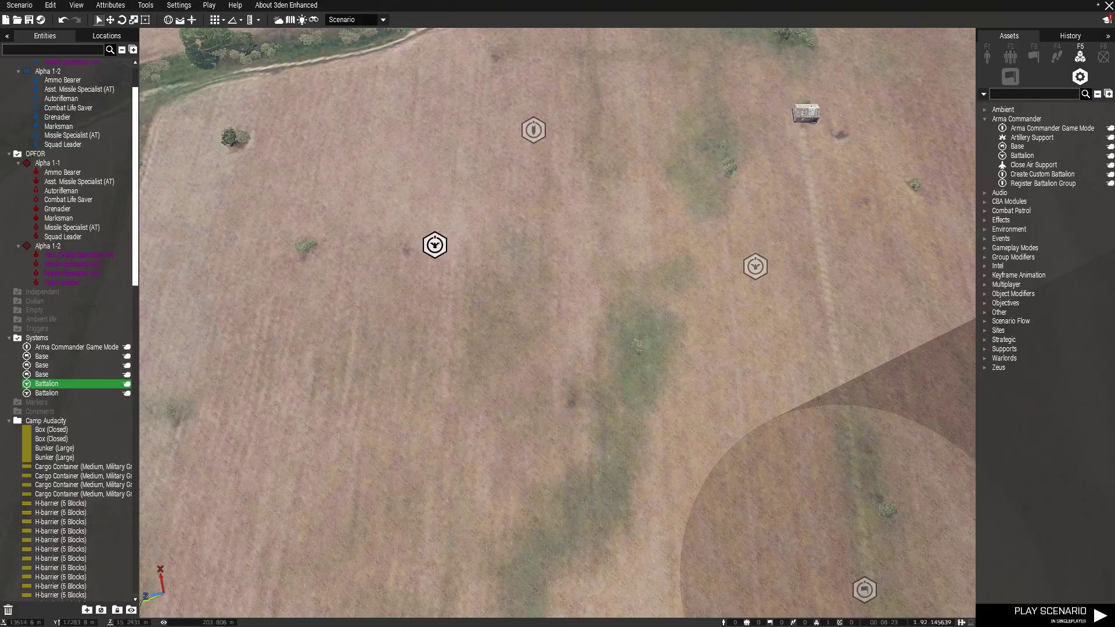
double_click(434, 245)
click(601, 335)
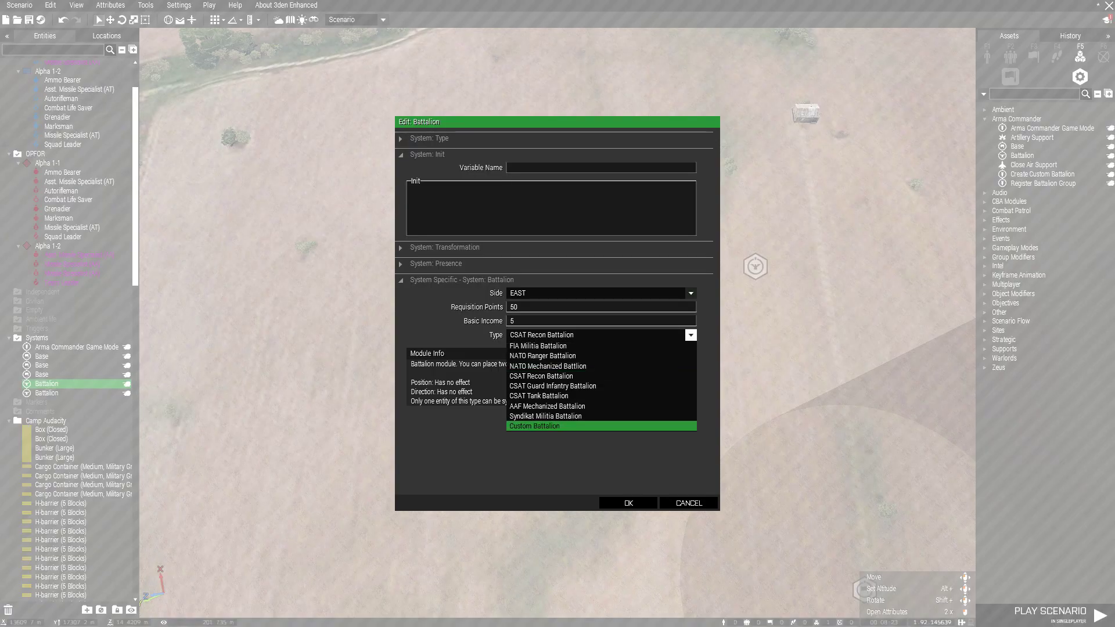
click(689, 503)
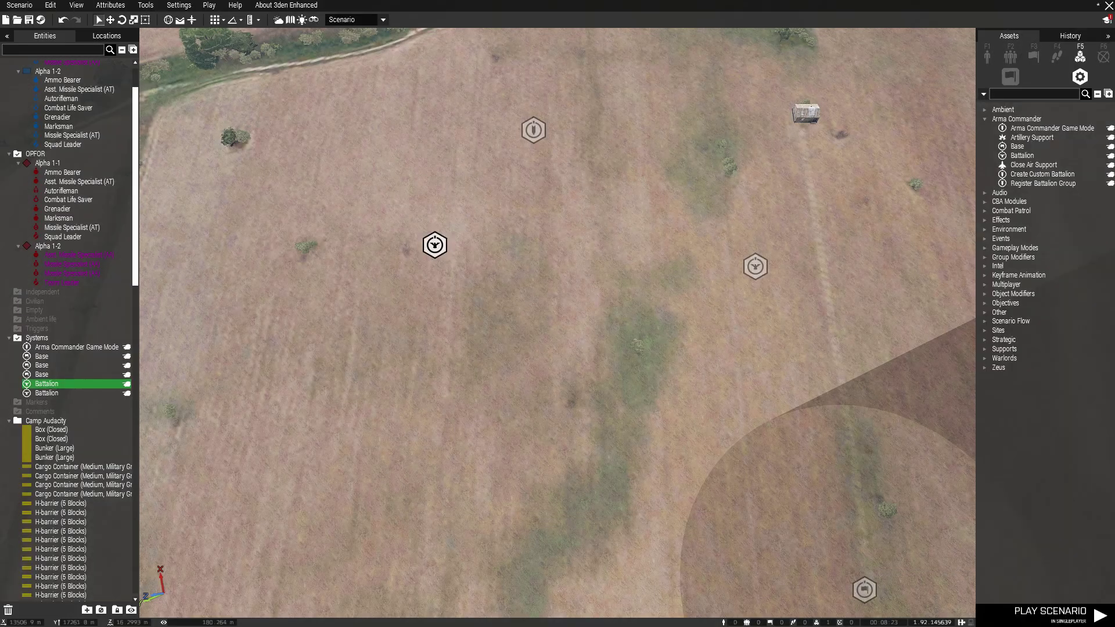
right_drag(691, 501, 1046, 194)
key(s)
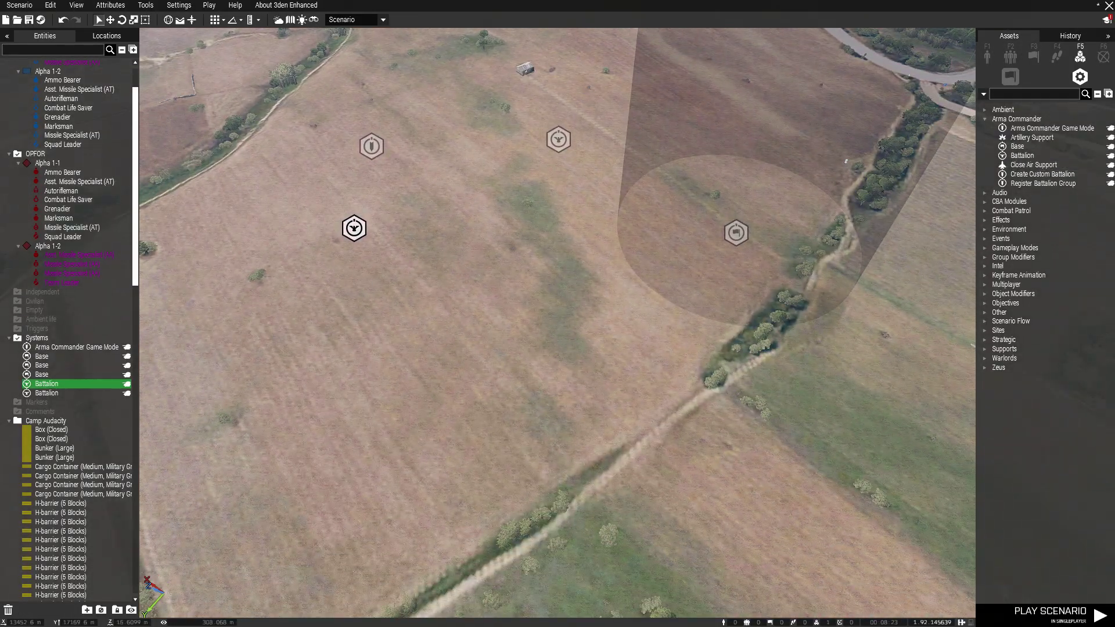
key(s)
right_drag(558, 313, 535, 319)
key(d)
key(w)
key(s)
key(w)
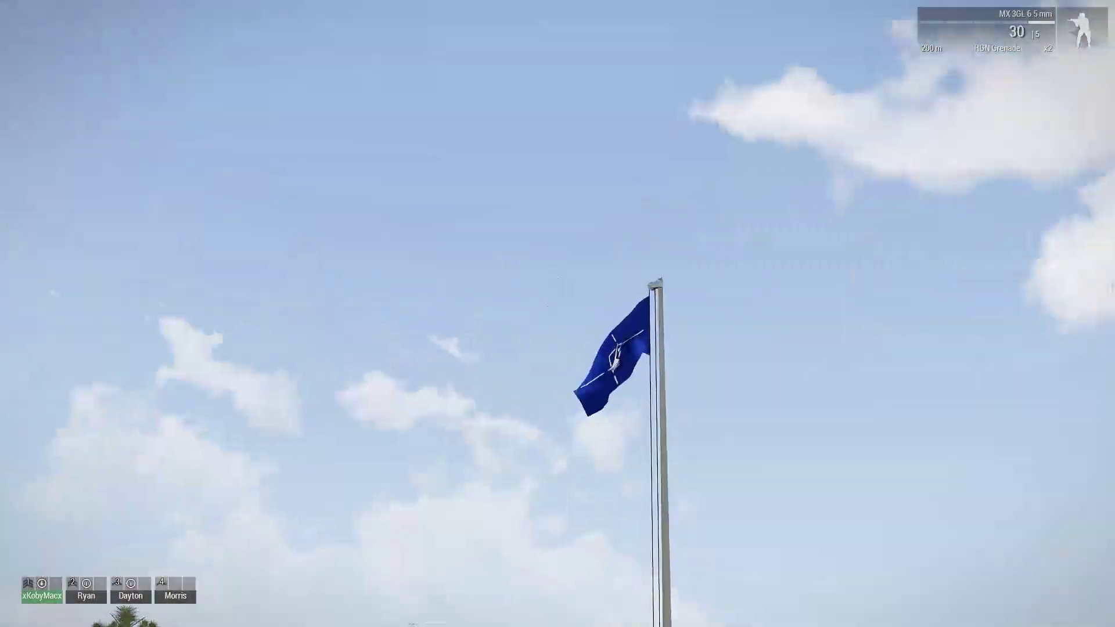
Requisition two Infantry Squads, a Panther APC and a Slammer (urban) from the in-game map as WEST reinforcements.
key(m)
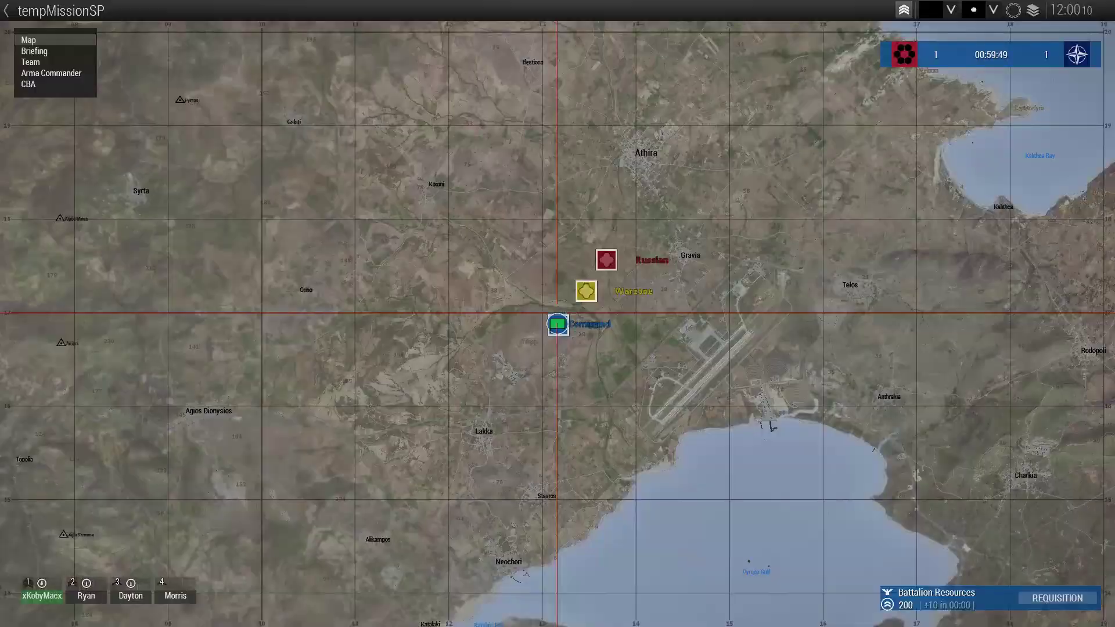
click(1048, 599)
scroll(537, 299, up, 5)
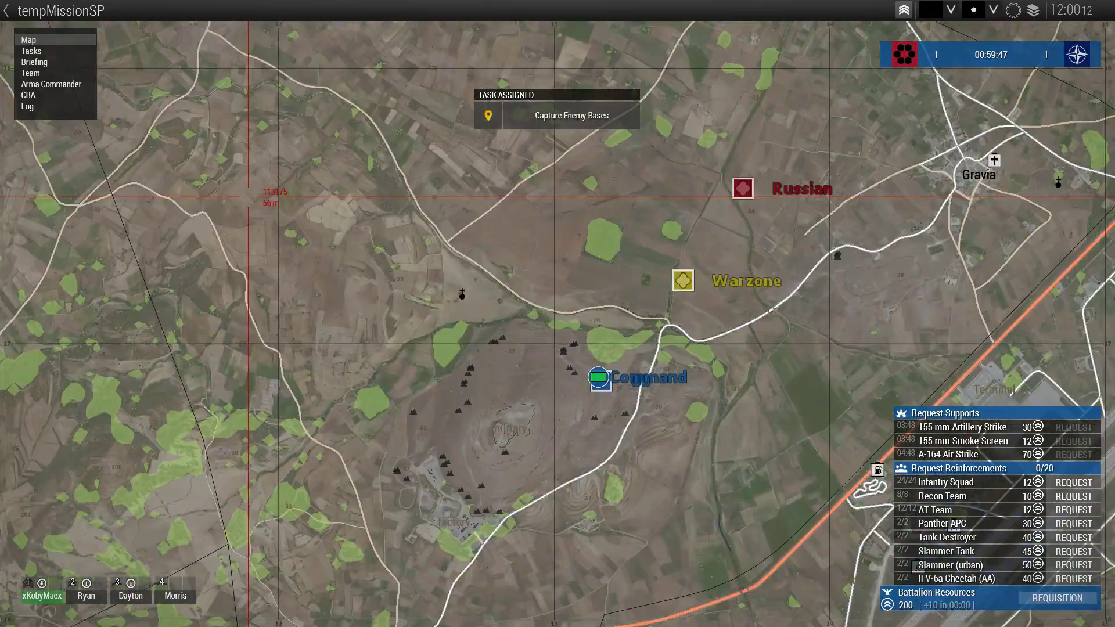
scroll(248, 197, up, 2)
right_drag(644, 368, 510, 341)
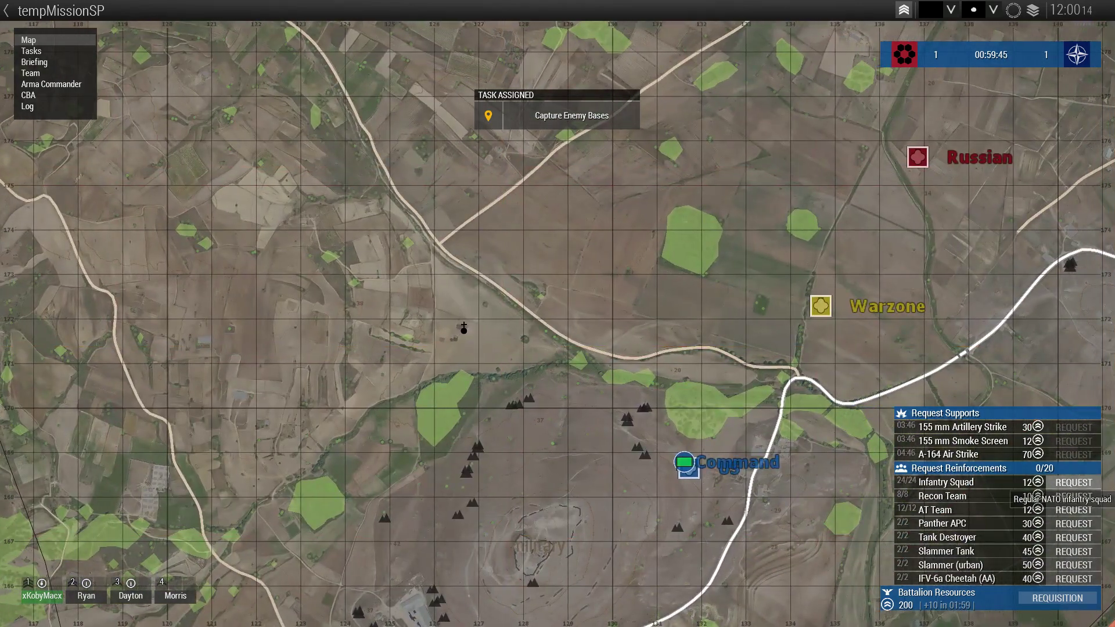
click(1074, 483)
right_drag(748, 422, 679, 393)
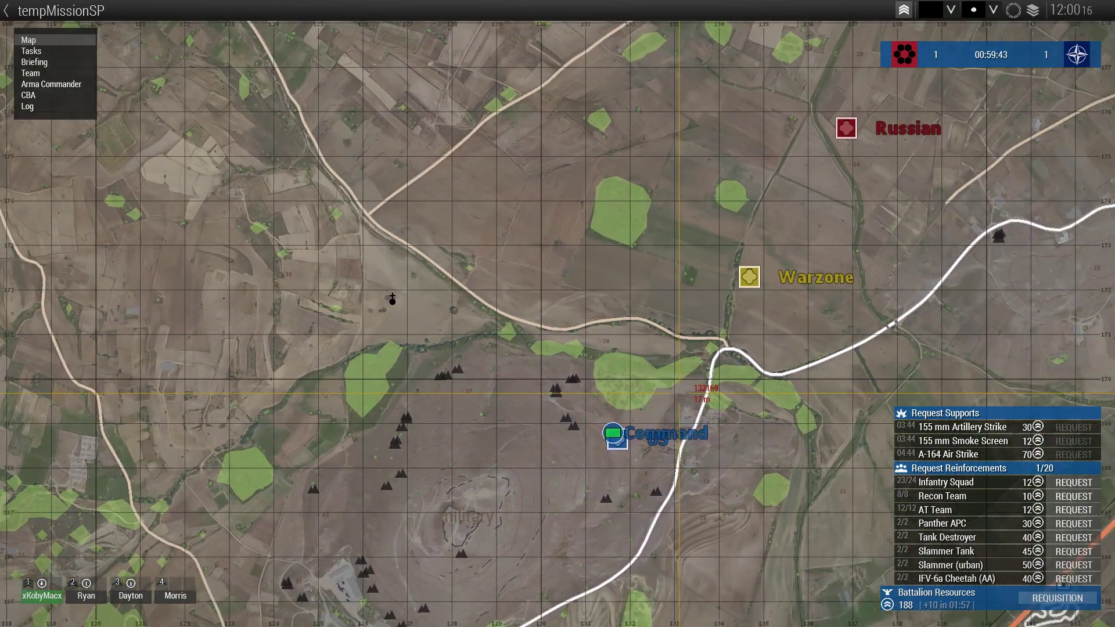
click(1073, 523)
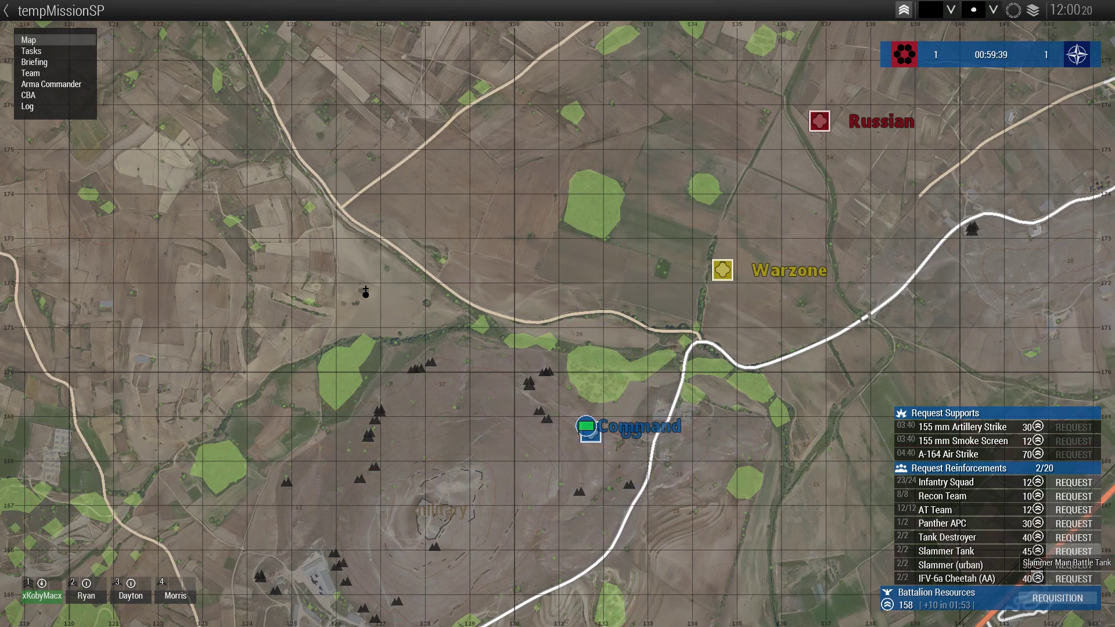
click(1074, 565)
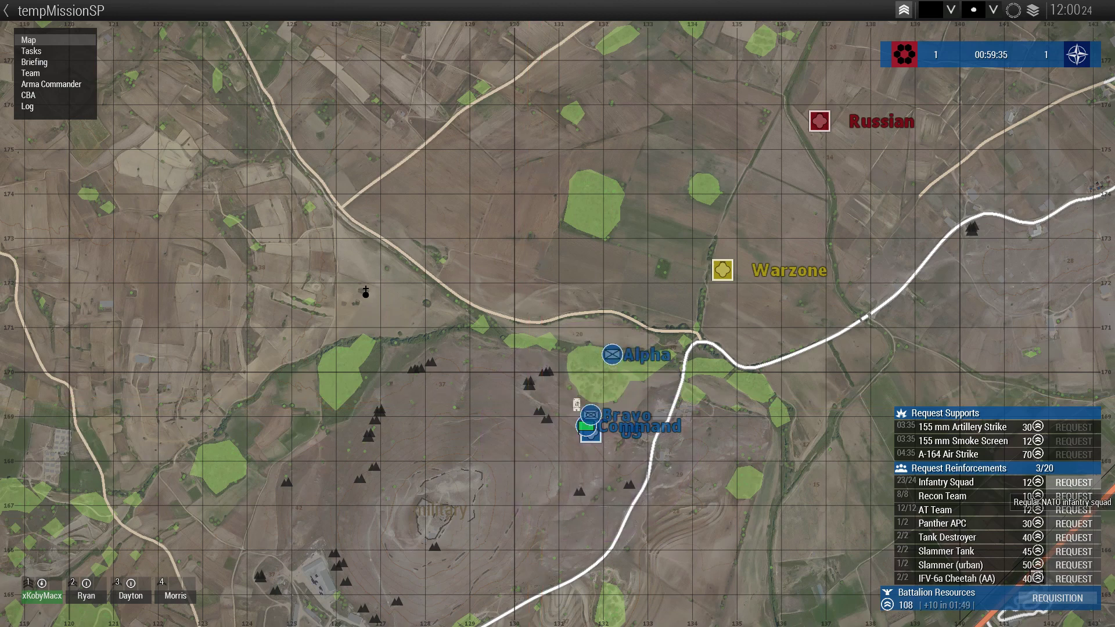
Order the Bravo Panther APC and the Charlie Slammer (urban) to move to the Warzone base.
click(588, 409)
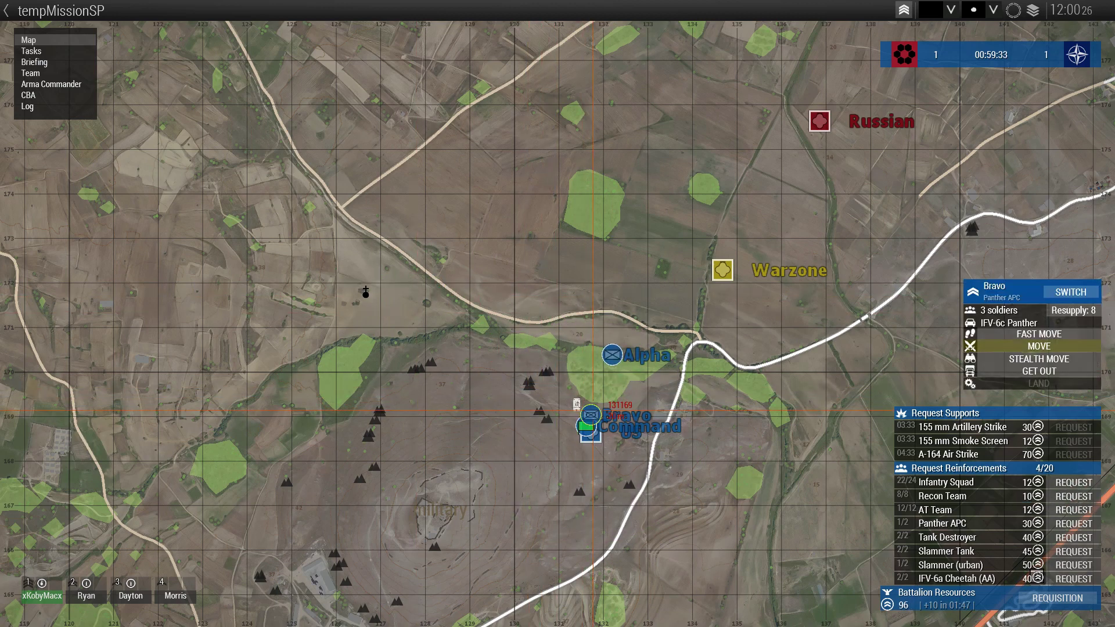
click(723, 267)
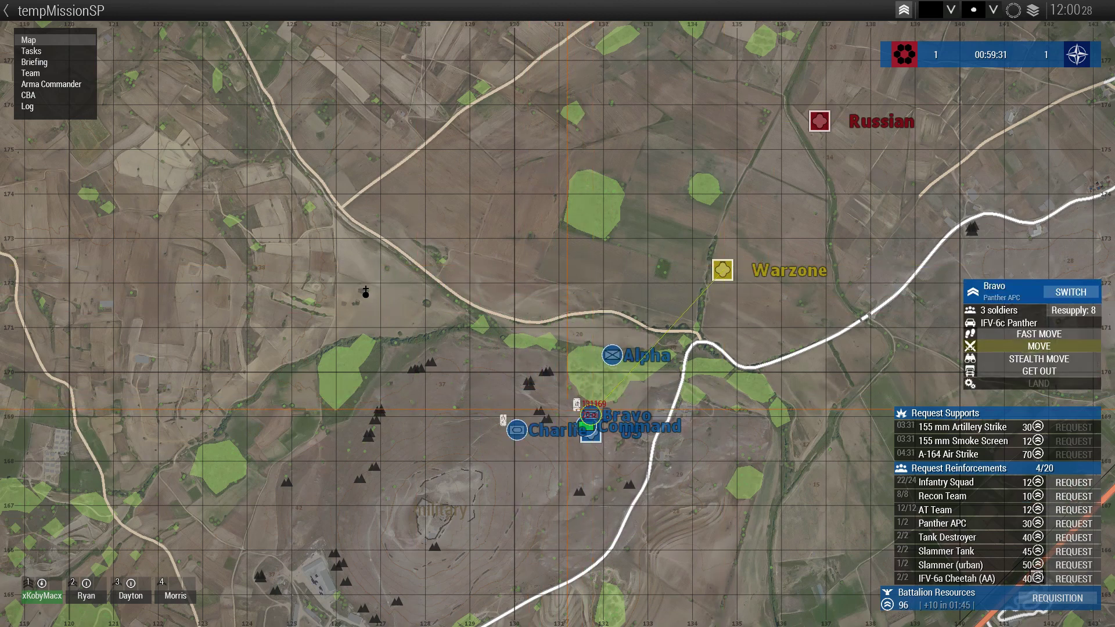
click(516, 430)
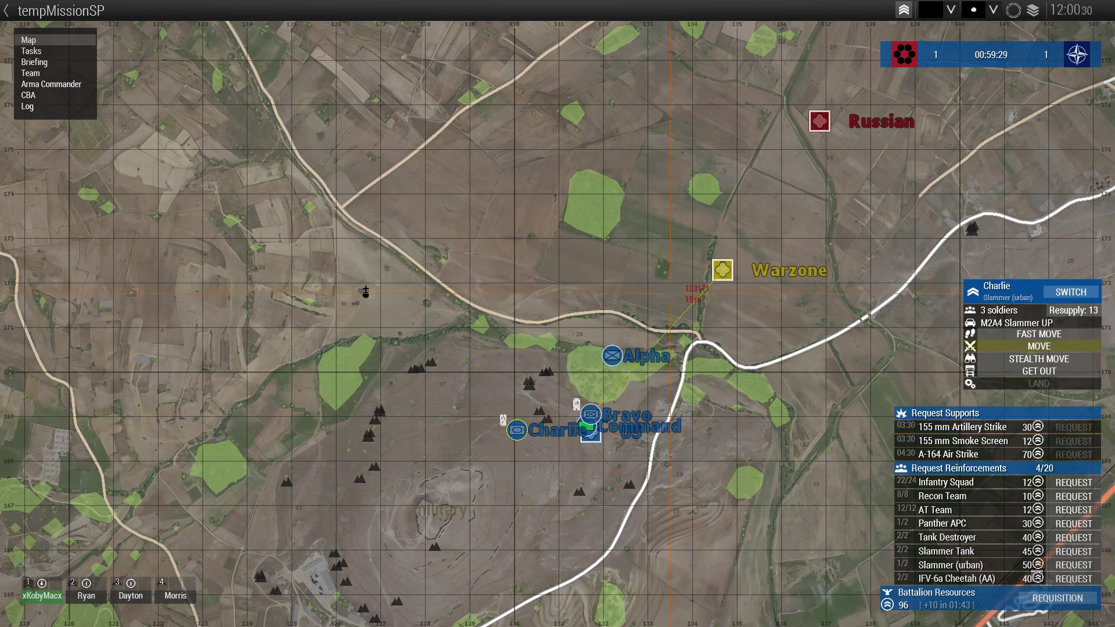
click(723, 272)
Watch the reinforcements parachute in around the WEST base, crossing the barrier in third-person view.
key(m)
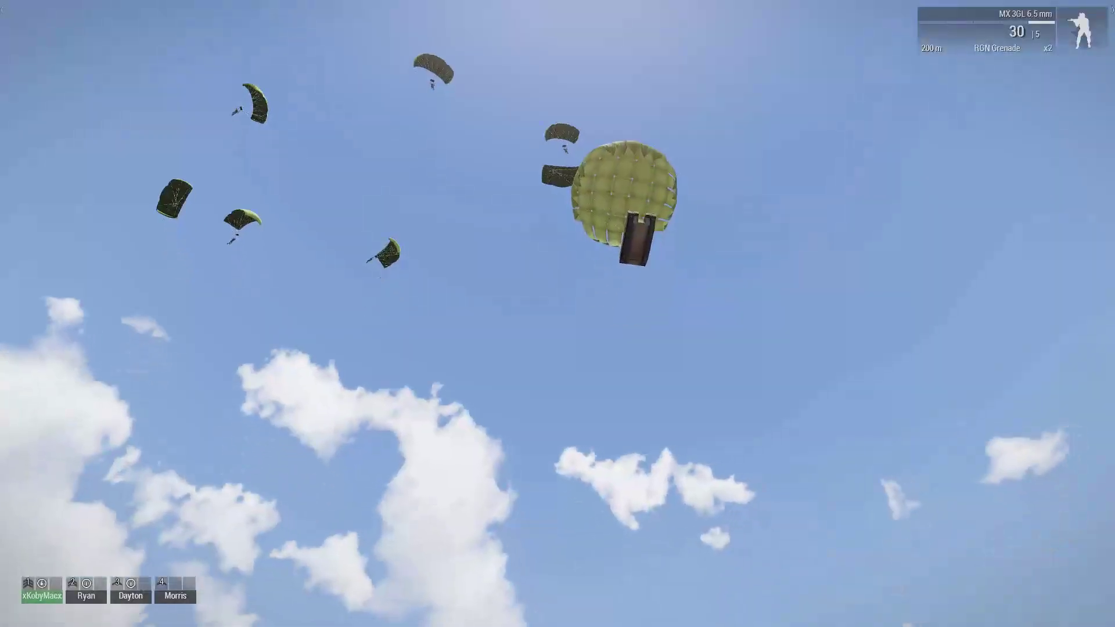
key(m)
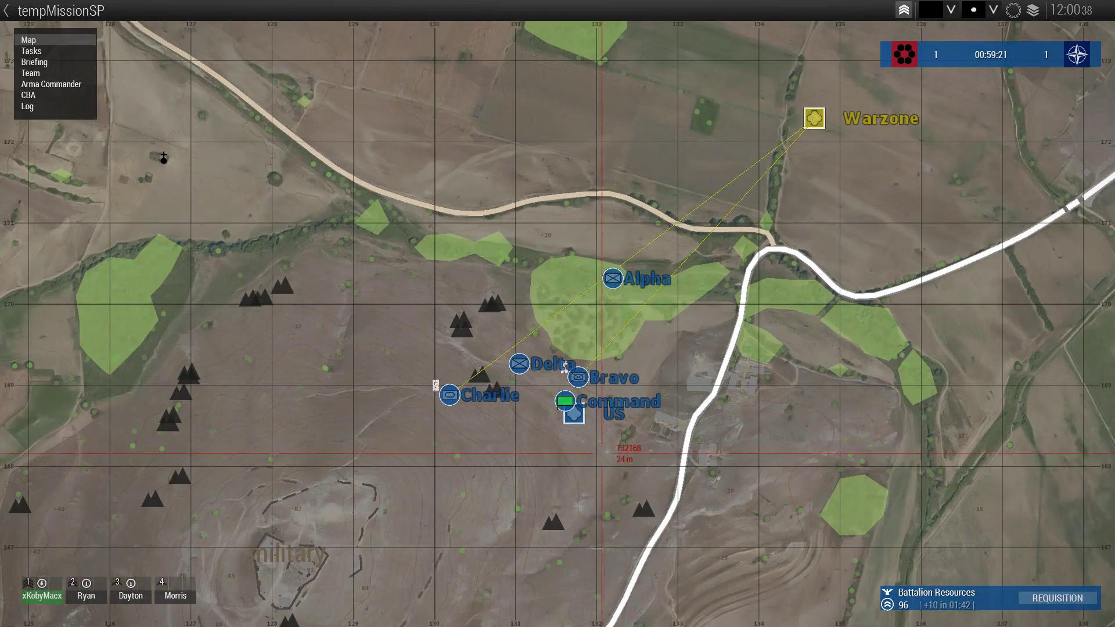
key(m)
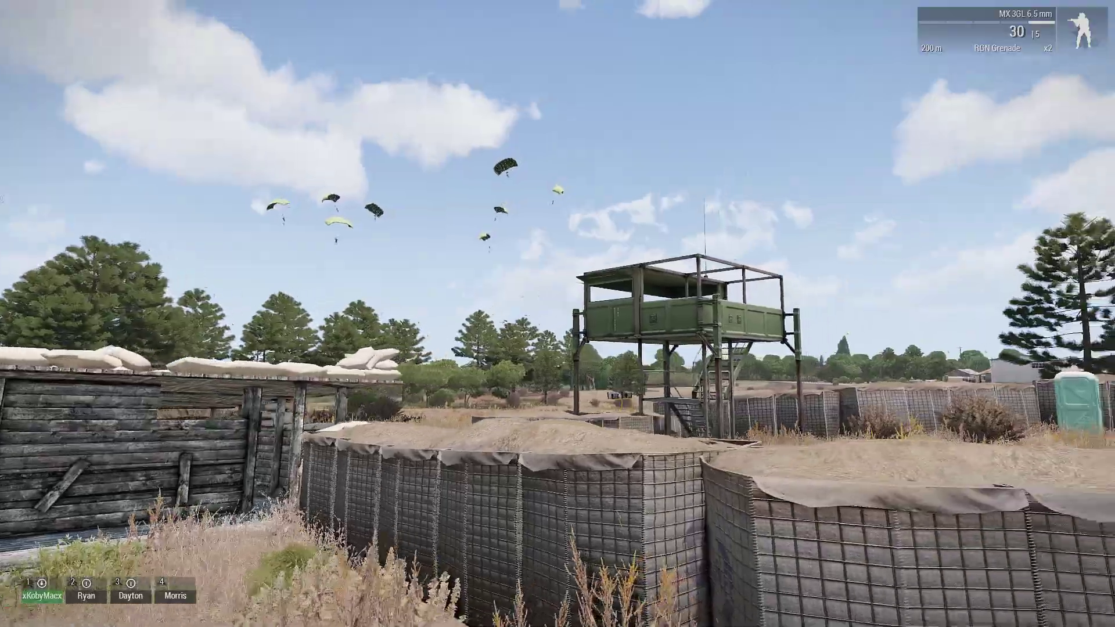
key(KP_Enter)
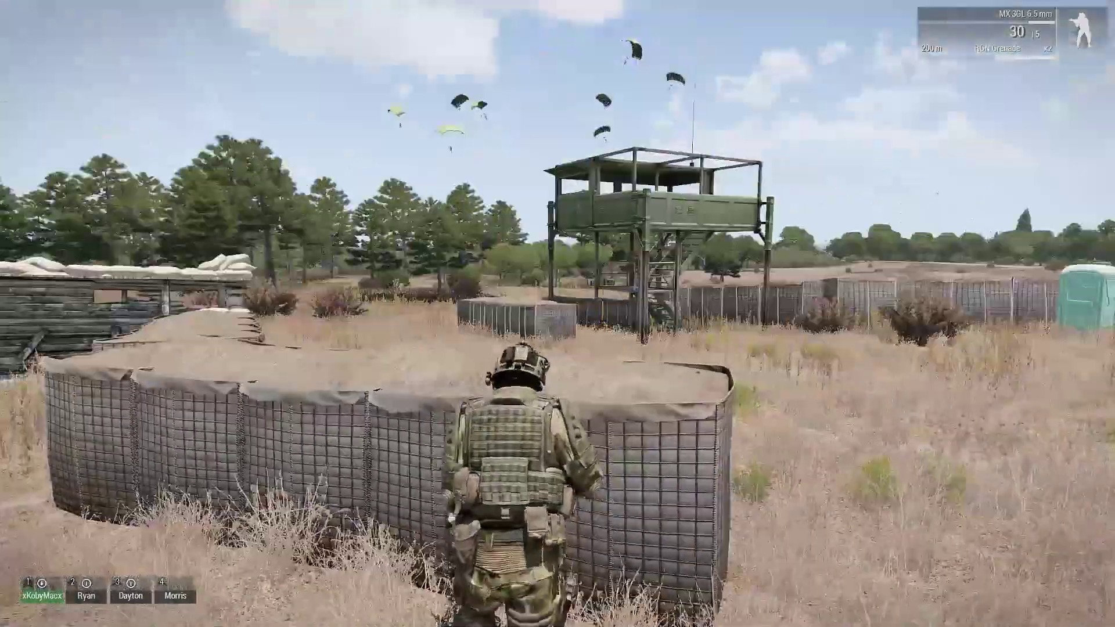
key(v)
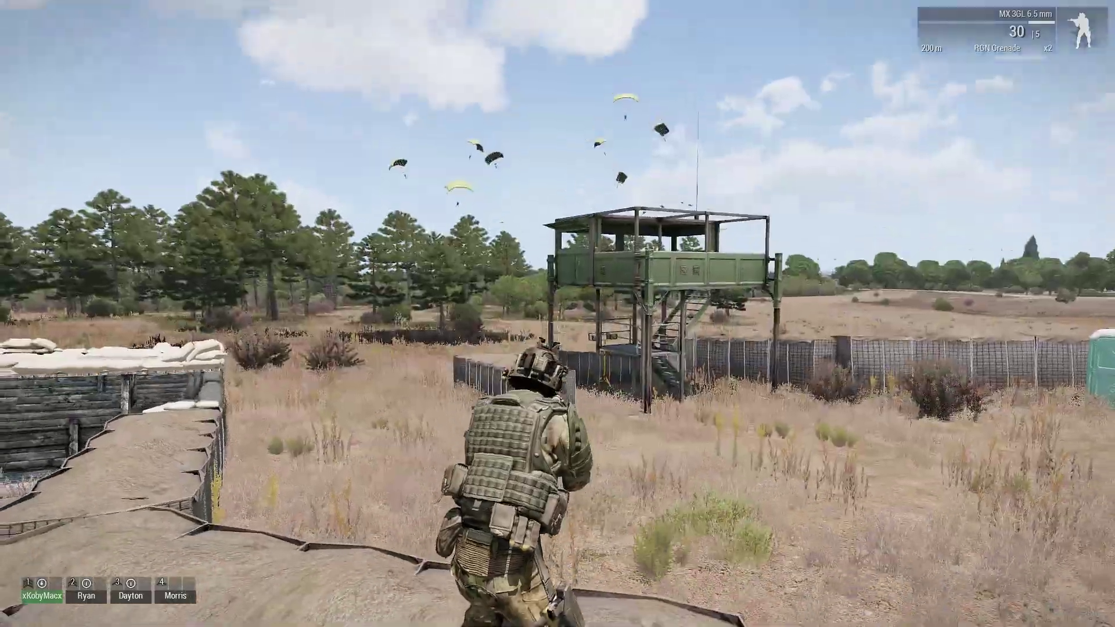
key(KP_Enter)
Order the Delta and Alpha infantry squads to move to the Warzone base.
key(m)
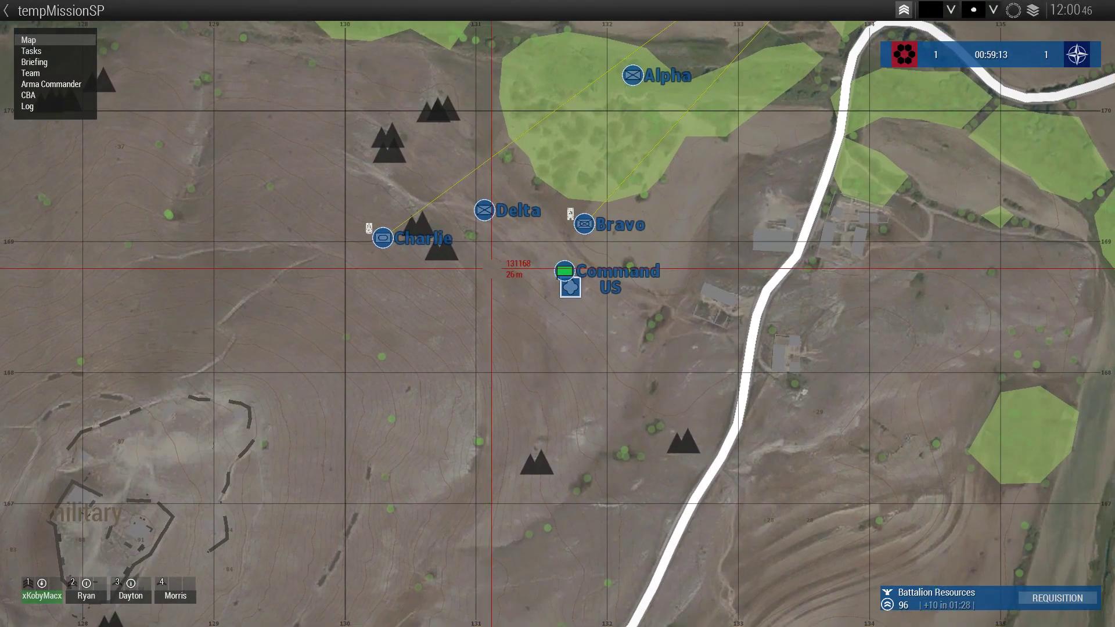
click(488, 208)
right_drag(757, 157, 632, 396)
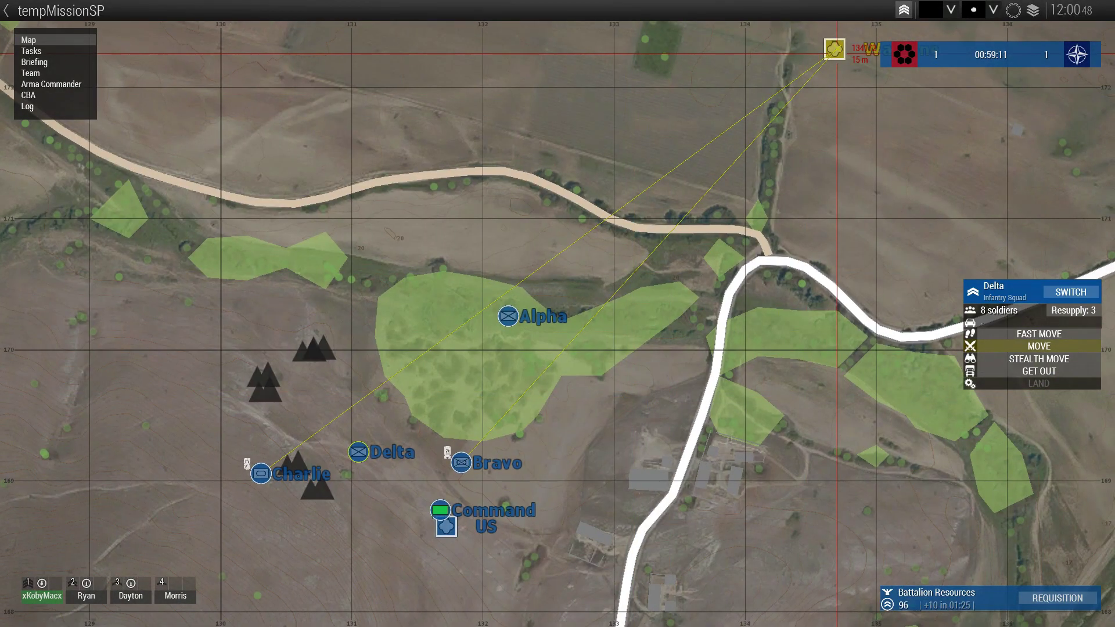
click(836, 53)
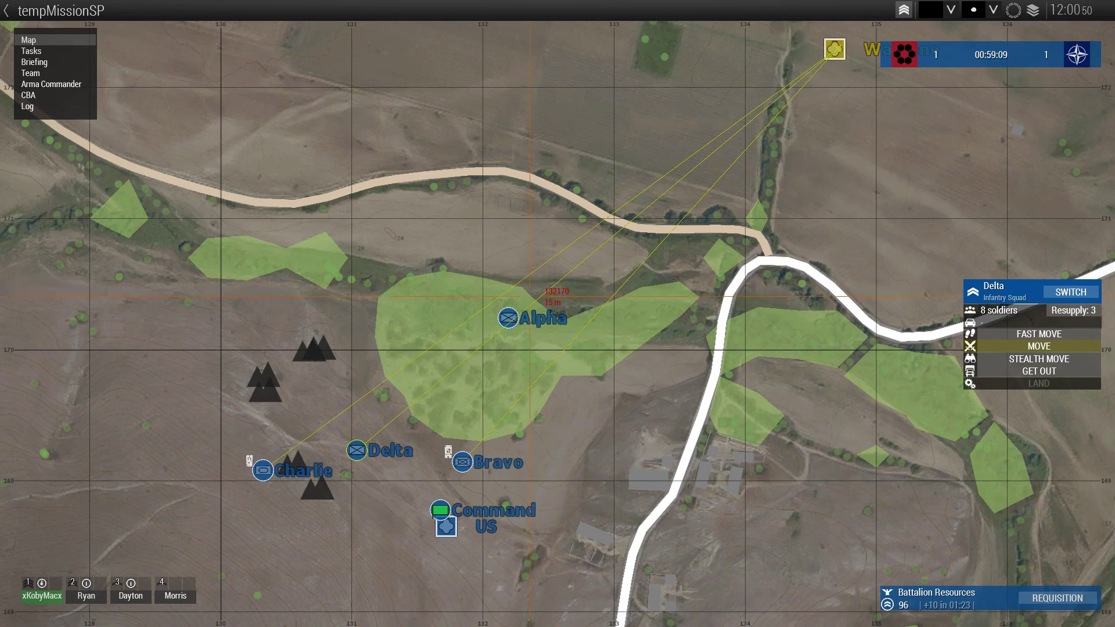
click(505, 318)
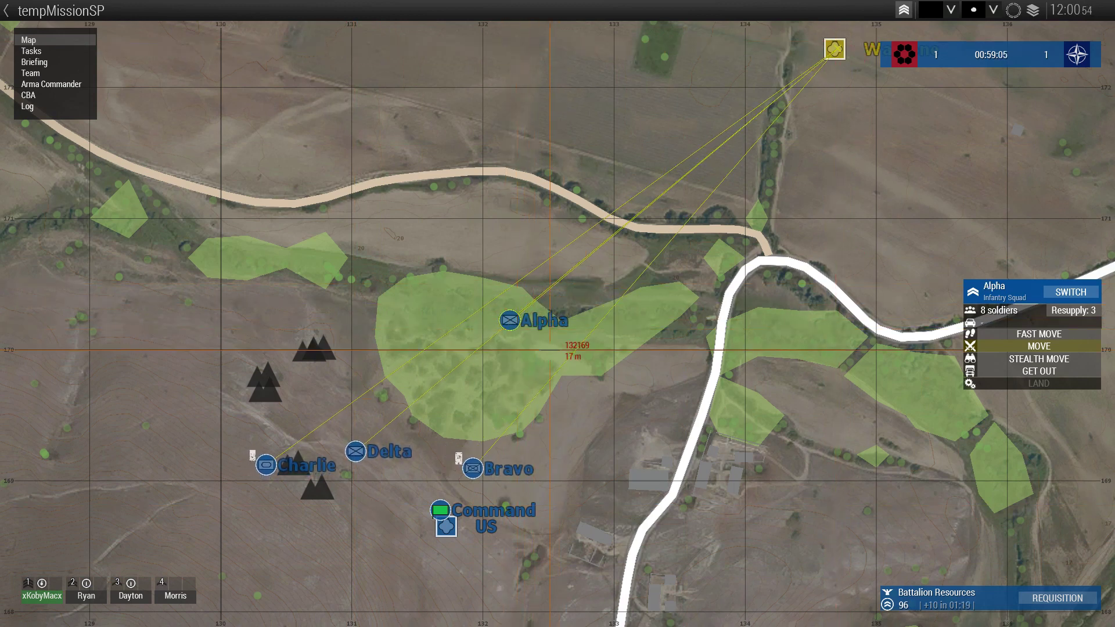
click(642, 246)
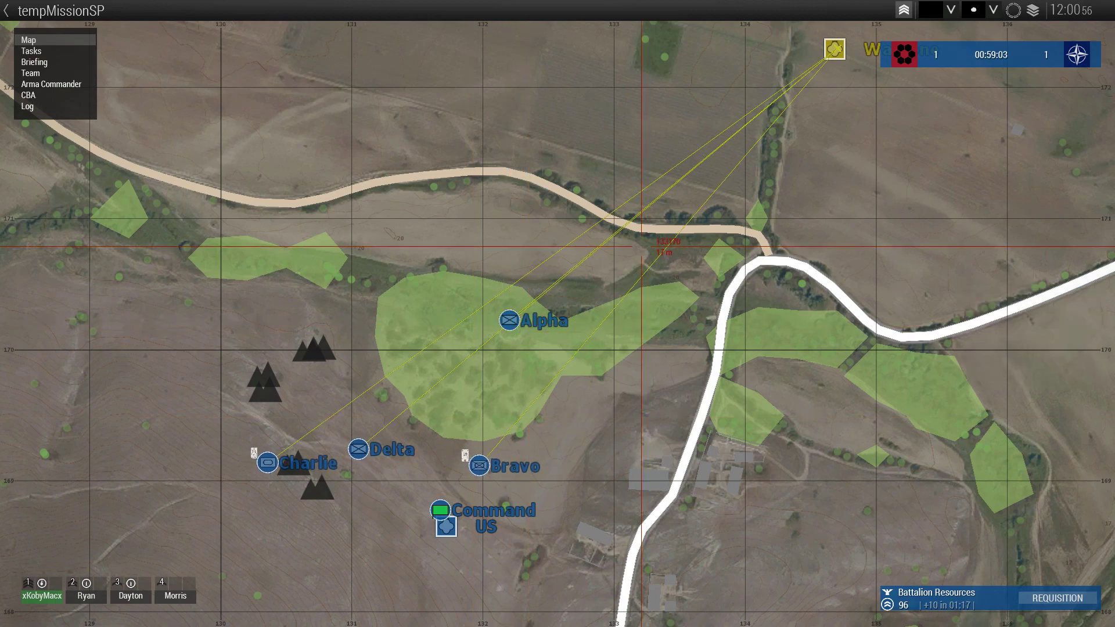
Switch control to the Alpha squad and advance across the field with its soldiers.
click(509, 319)
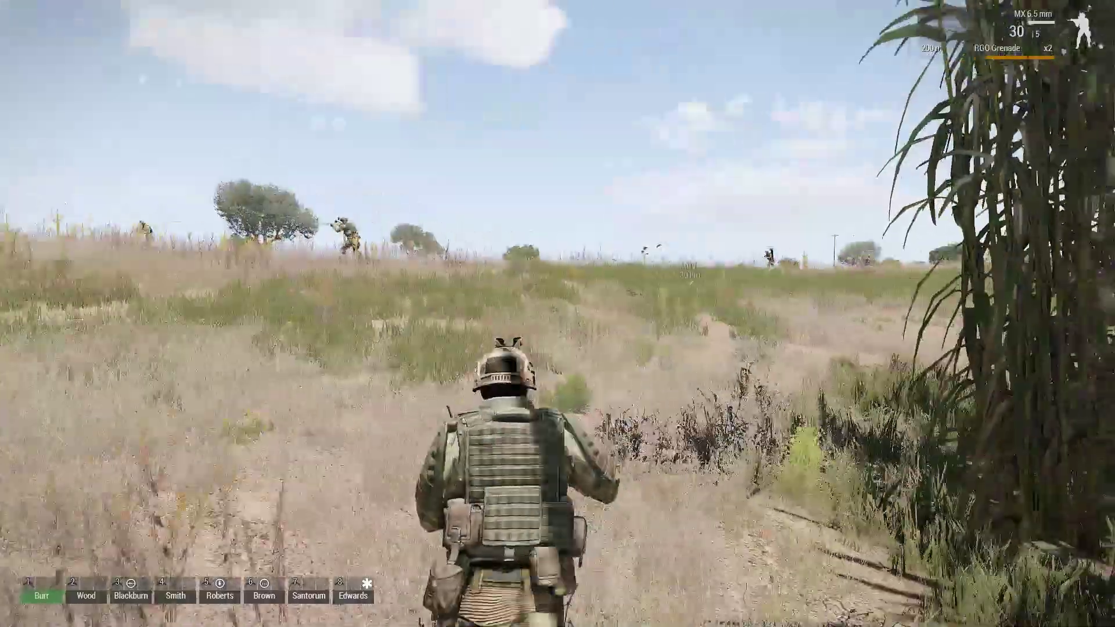
key(w)
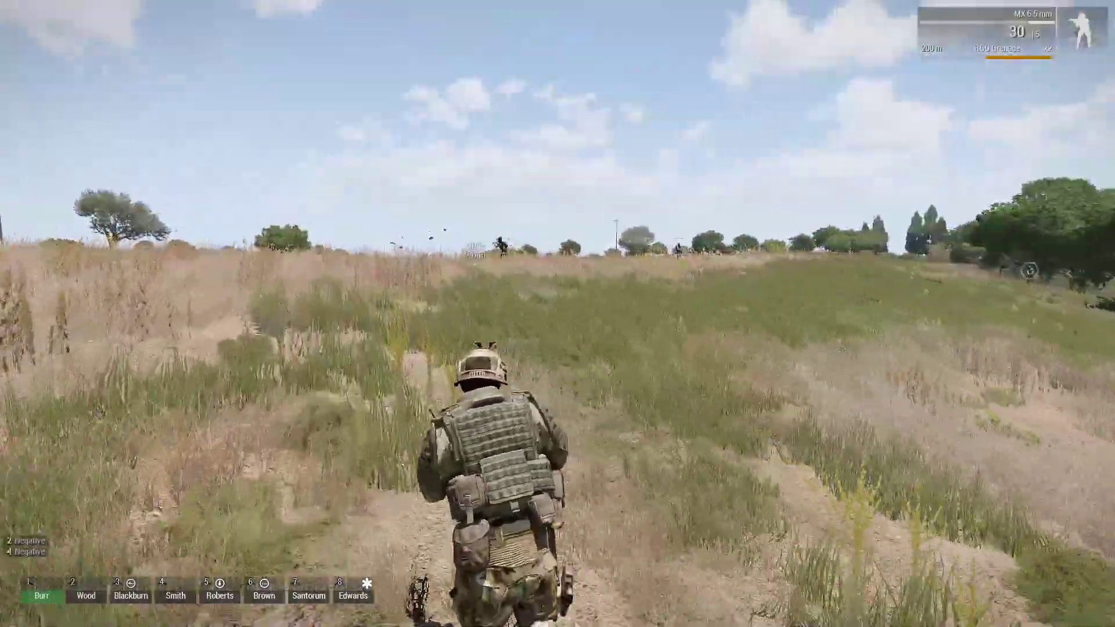
key(w)
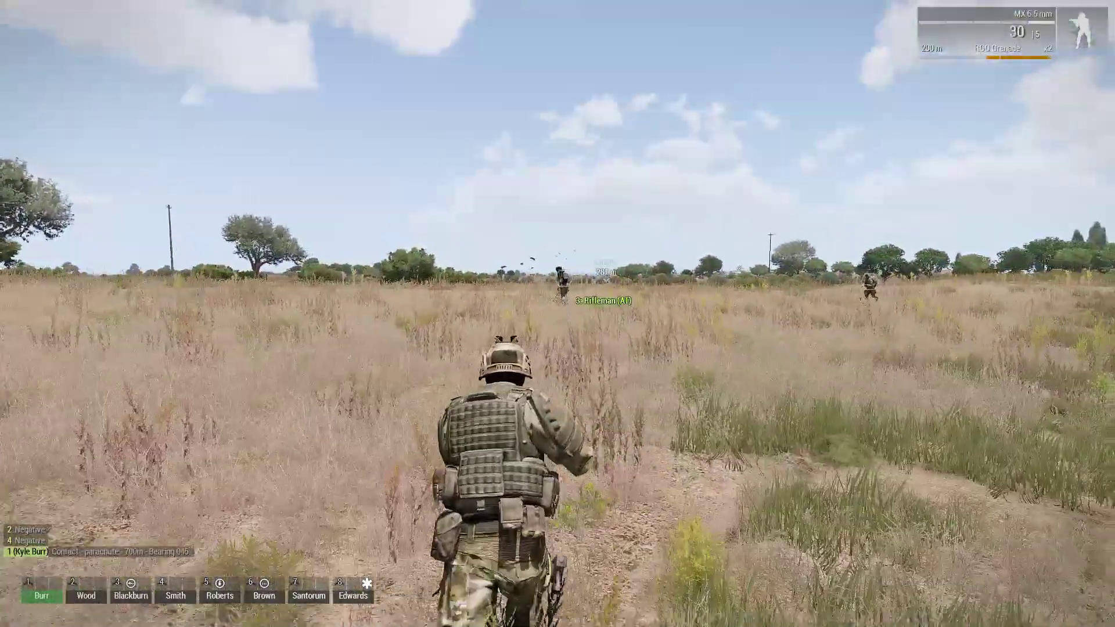
key(w)
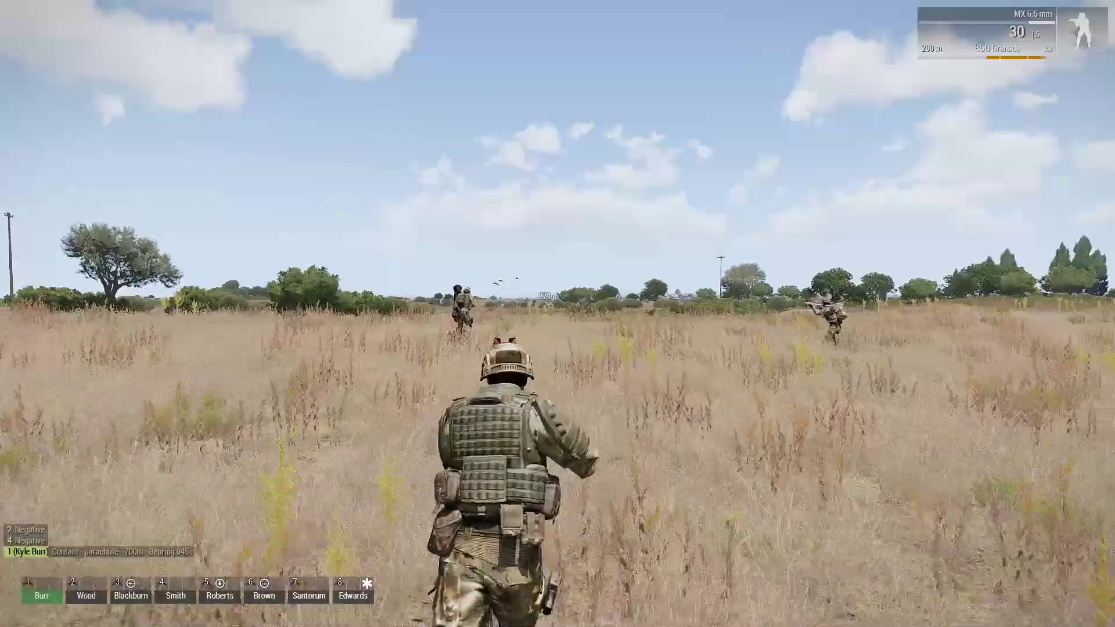
Inspect the Command group's details and the friendly groups' positions on the map.
key(m)
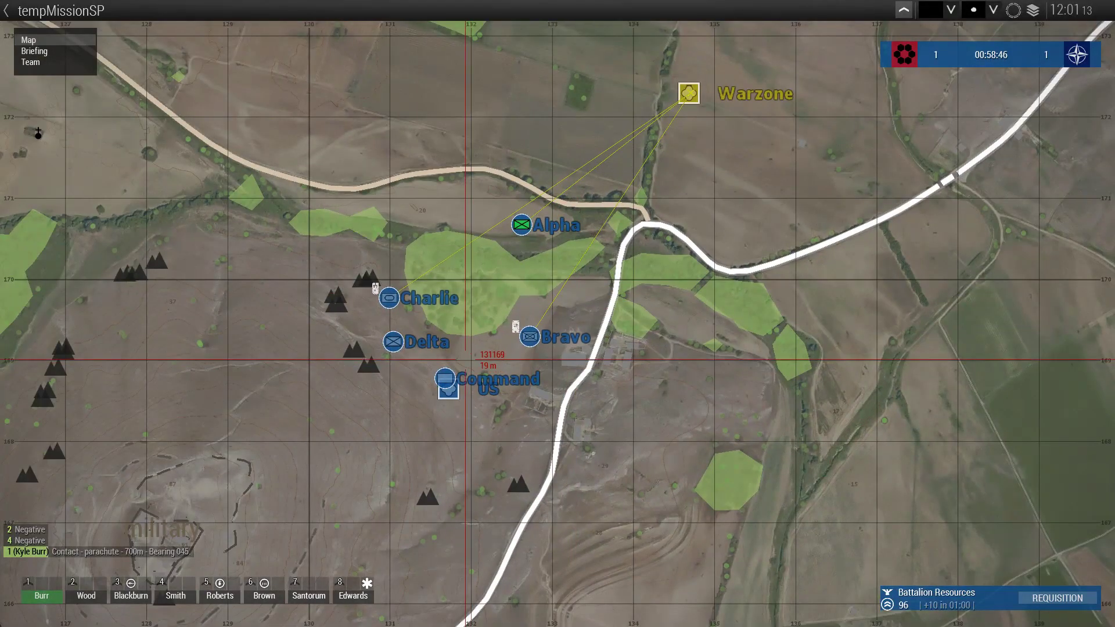
click(447, 373)
scroll(447, 373, up, 4)
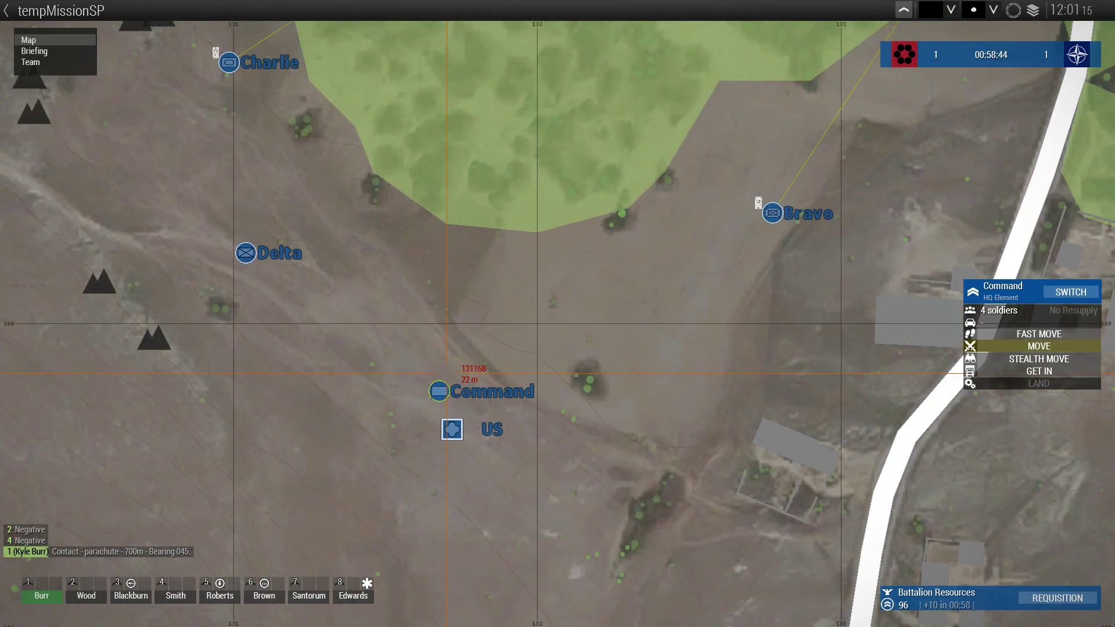
scroll(447, 374, down, 5)
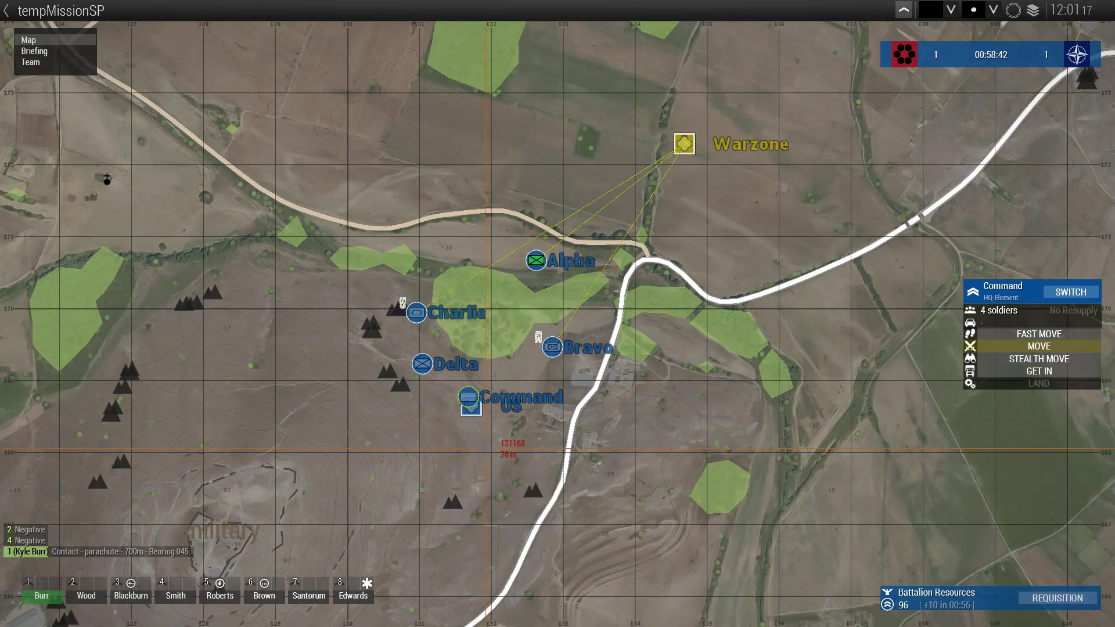
key(m)
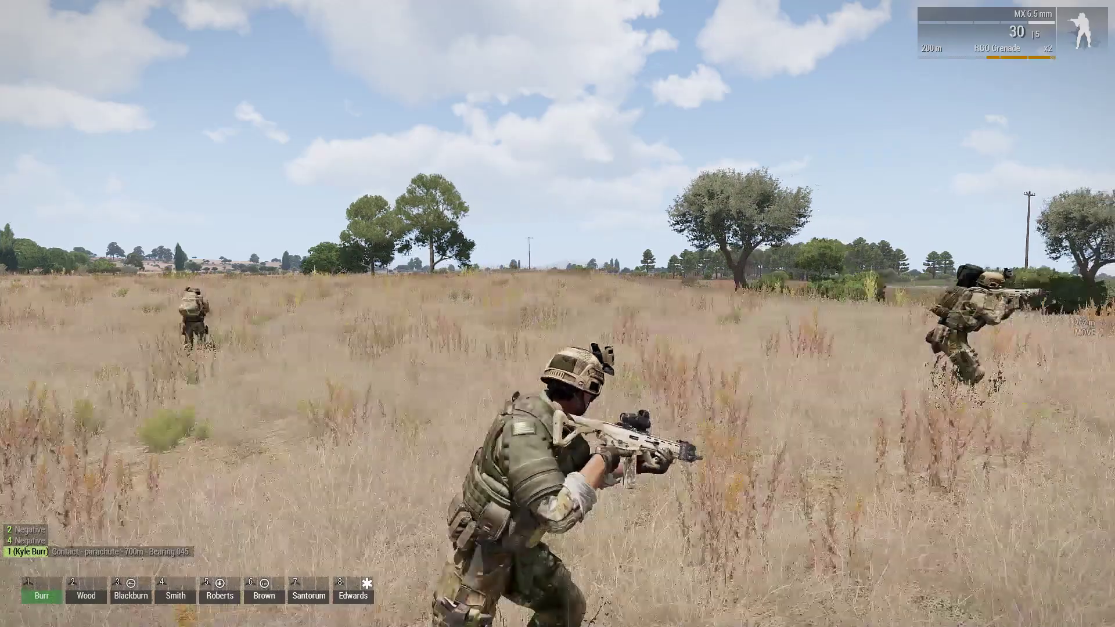
Advance with Alpha to the road, go prone, and check friendly and enemy group positions around Warzone on the map.
key(w)
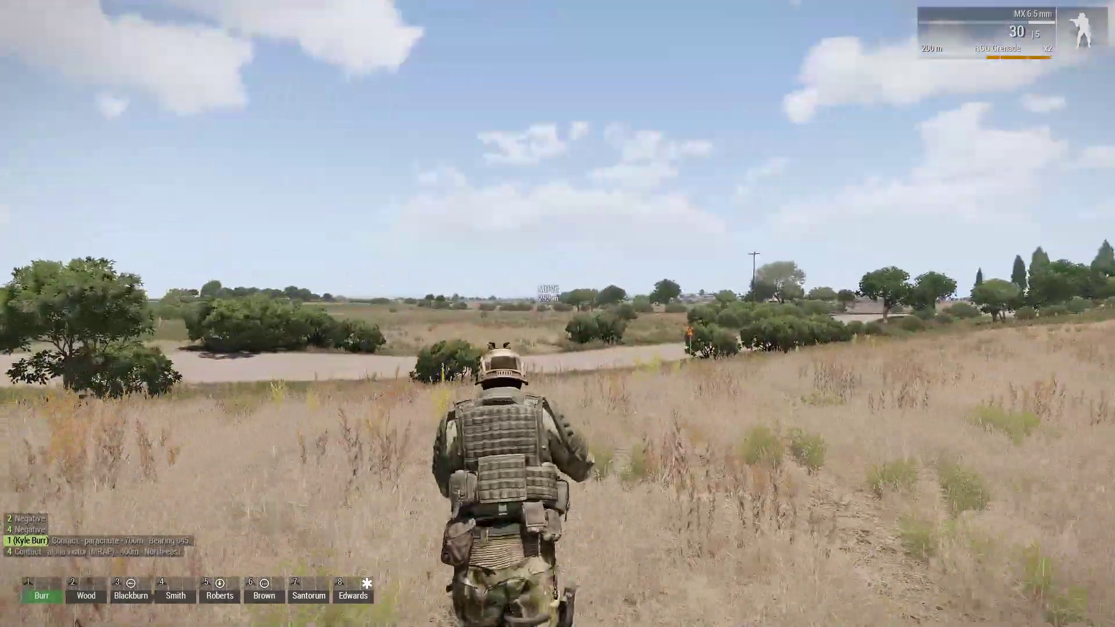
key(m)
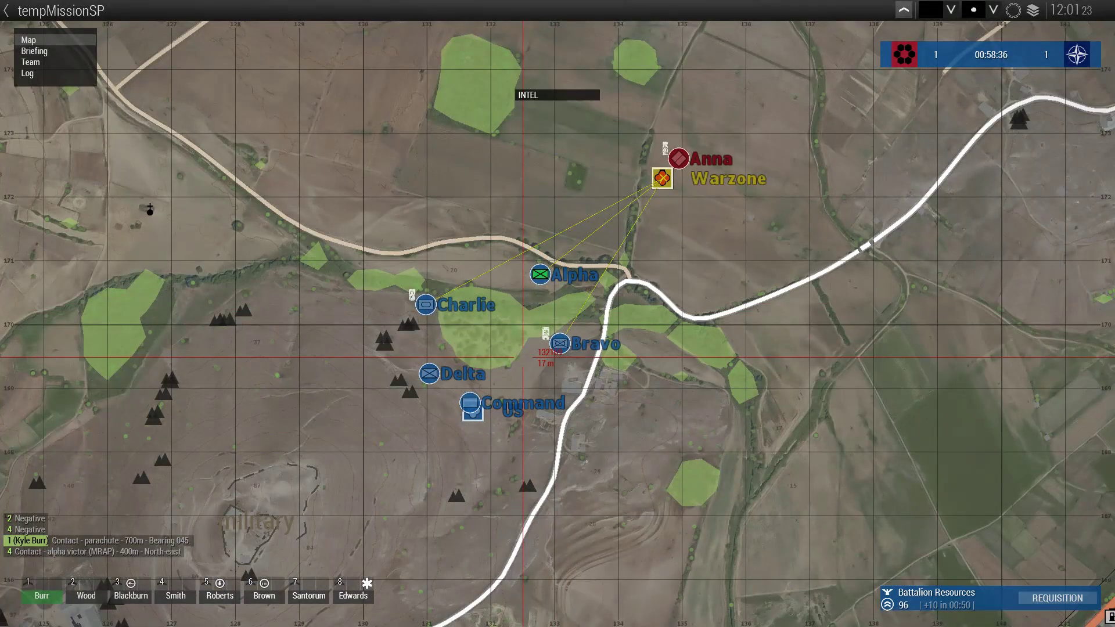
key(m)
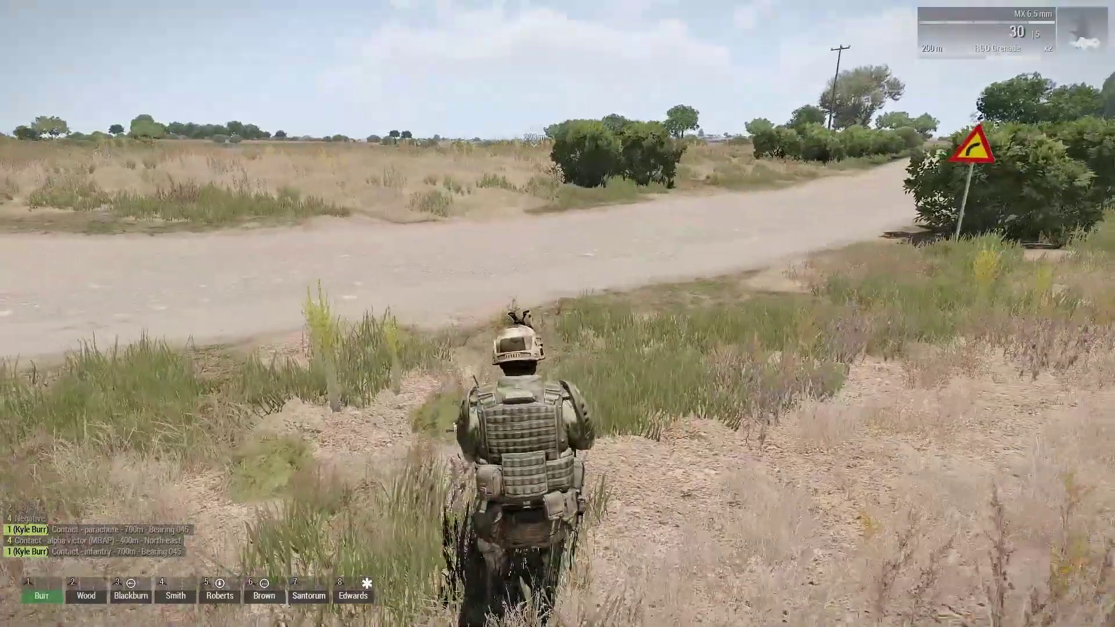
key(z)
key(m)
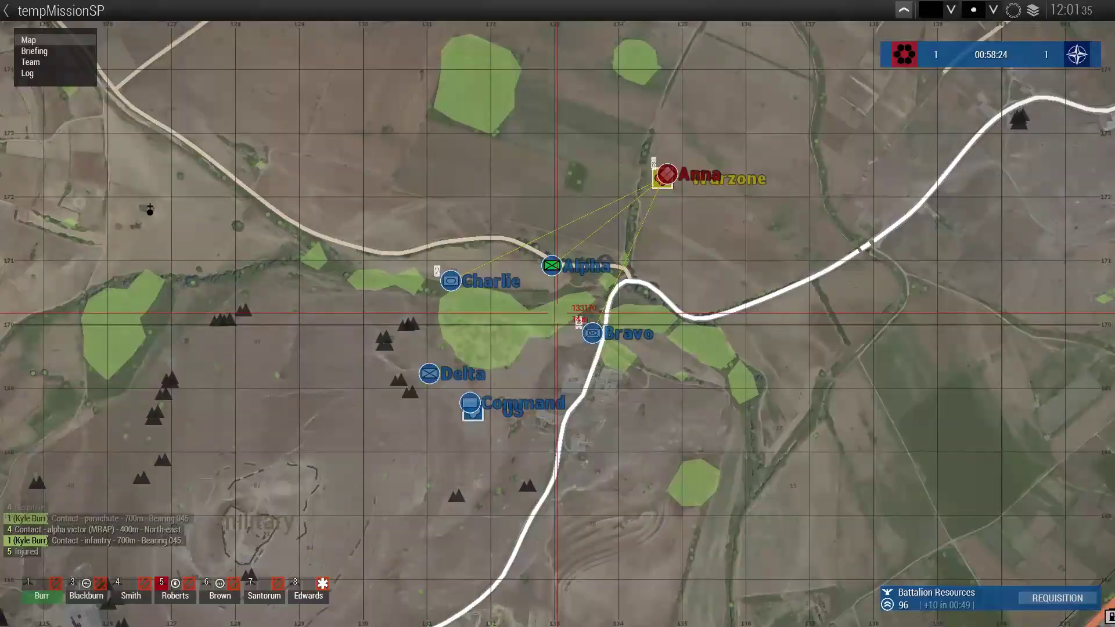
click(599, 329)
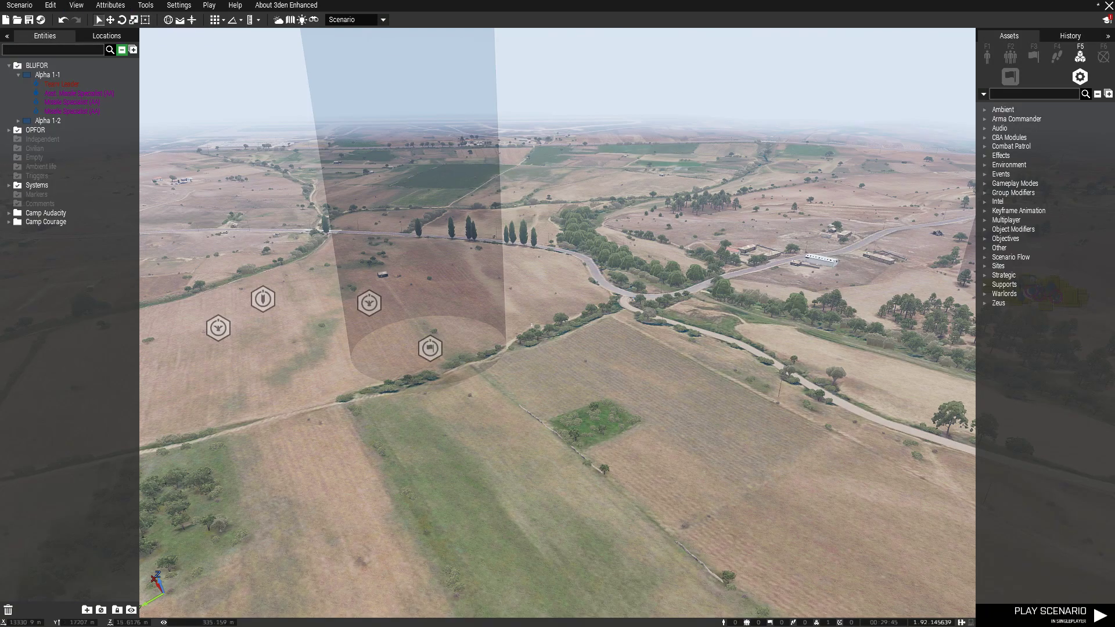
Save the scenario under the name TESTING ZONE in the Missions folder, overwriting the existing mission.
right_drag(558, 314, 697, 372)
key(w)
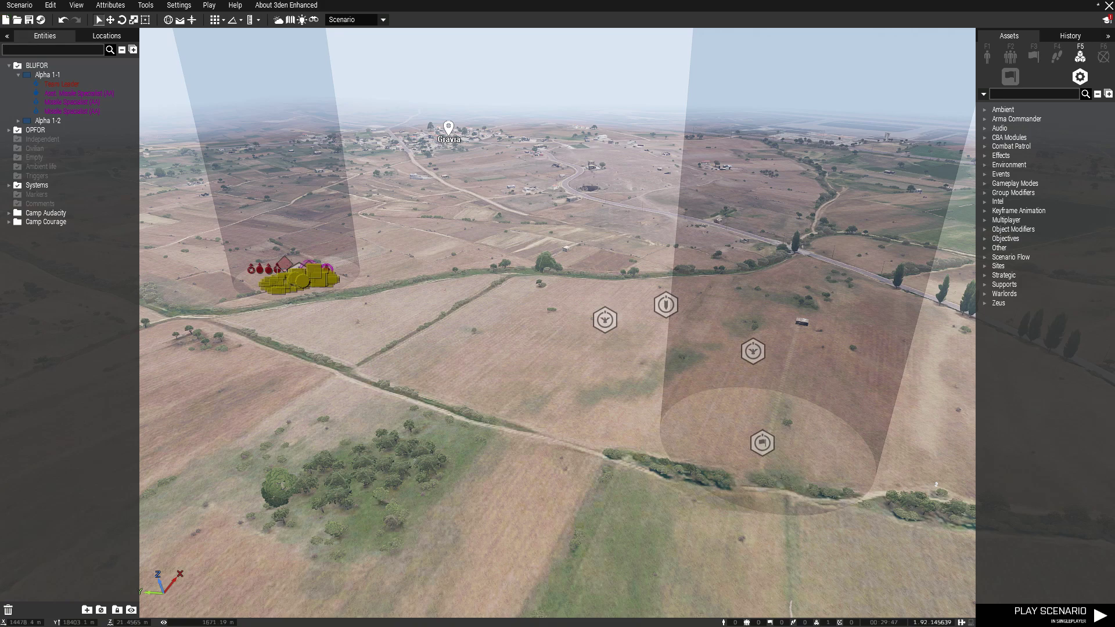
click(19, 5)
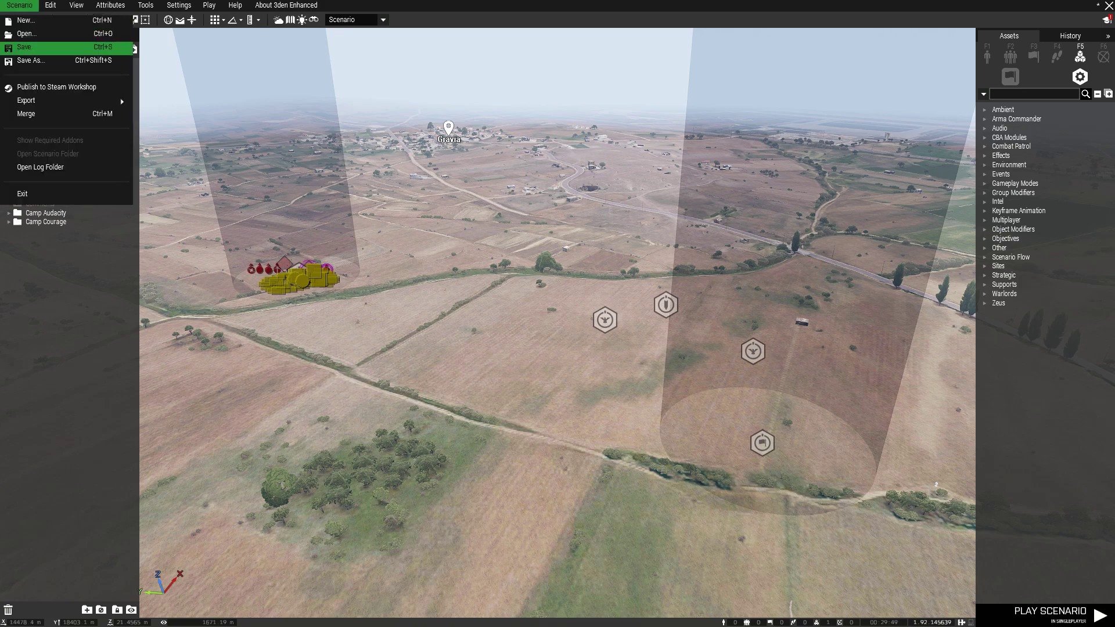
click(26, 47)
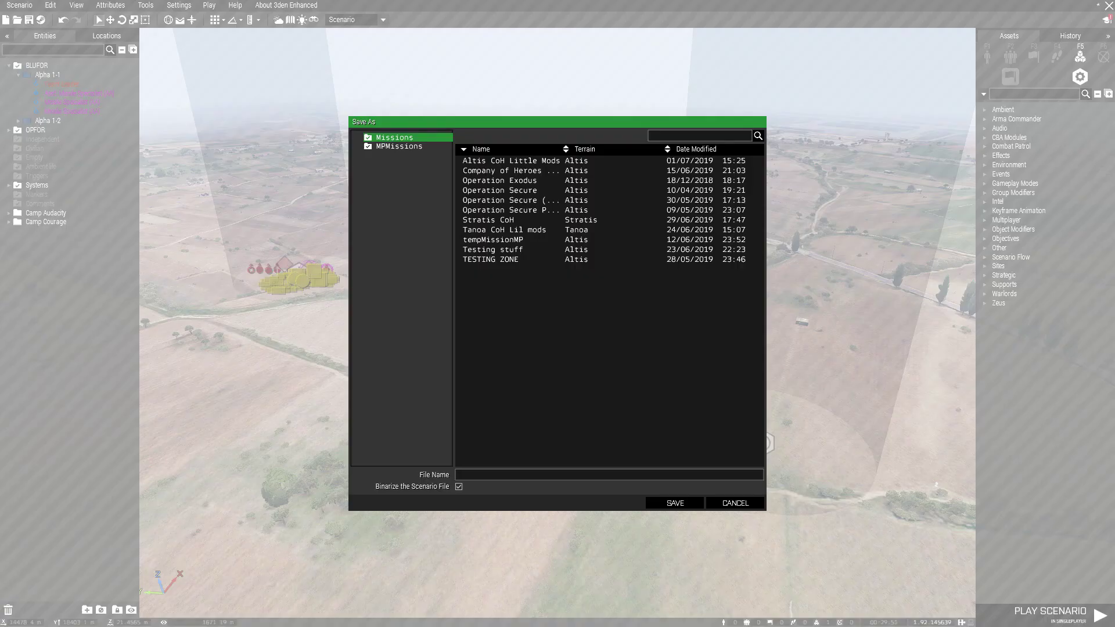
click(491, 259)
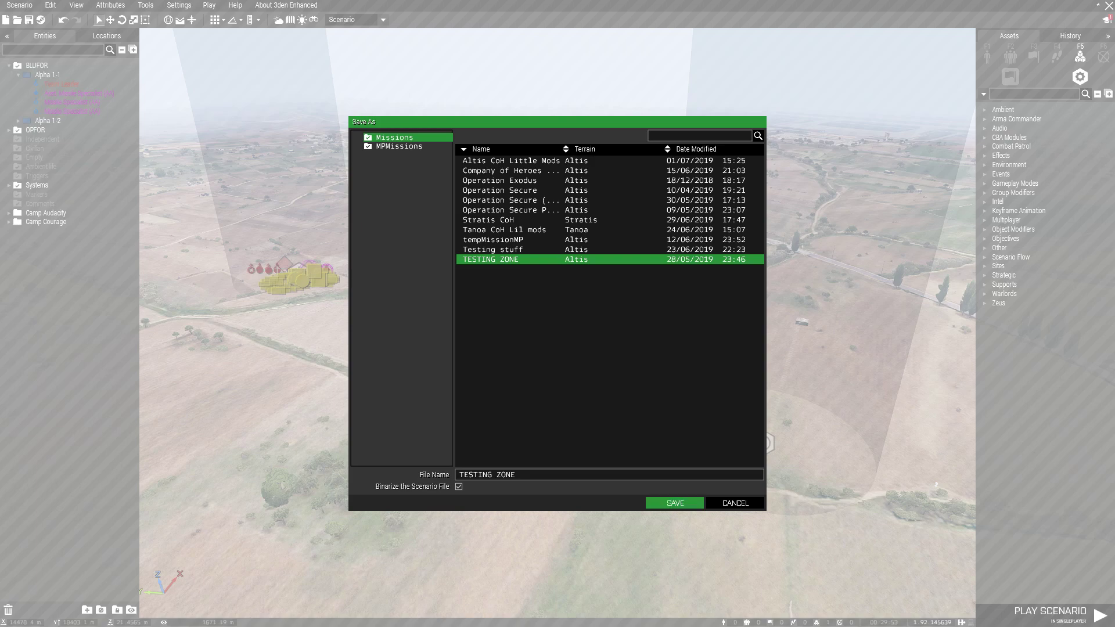
click(675, 503)
right_drag(674, 504, 825, 499)
key(s)
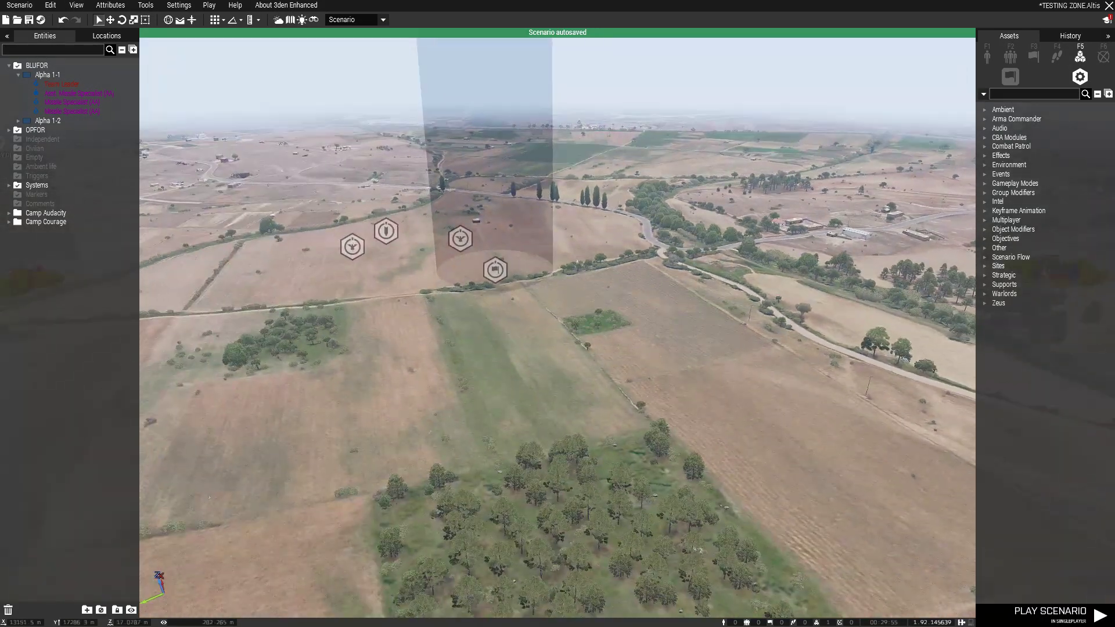
key(w)
right_drag(661, 494, 638, 415)
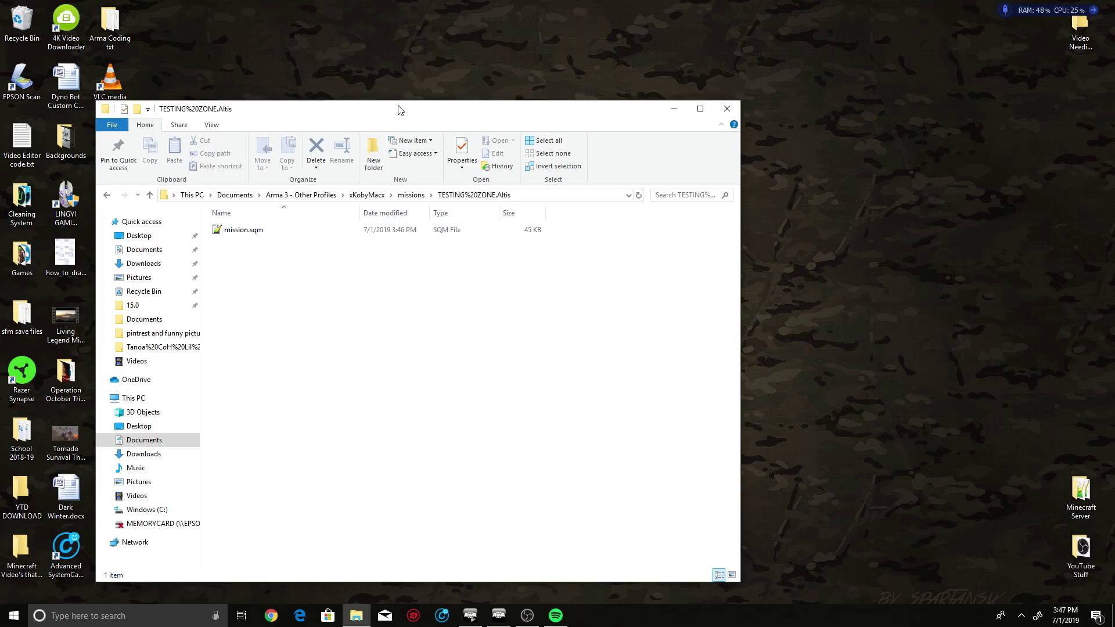
In File Explorer, go up to the missions folder and open the TESTING%20ZONE.Altis mission folder.
drag(398, 110, 613, 74)
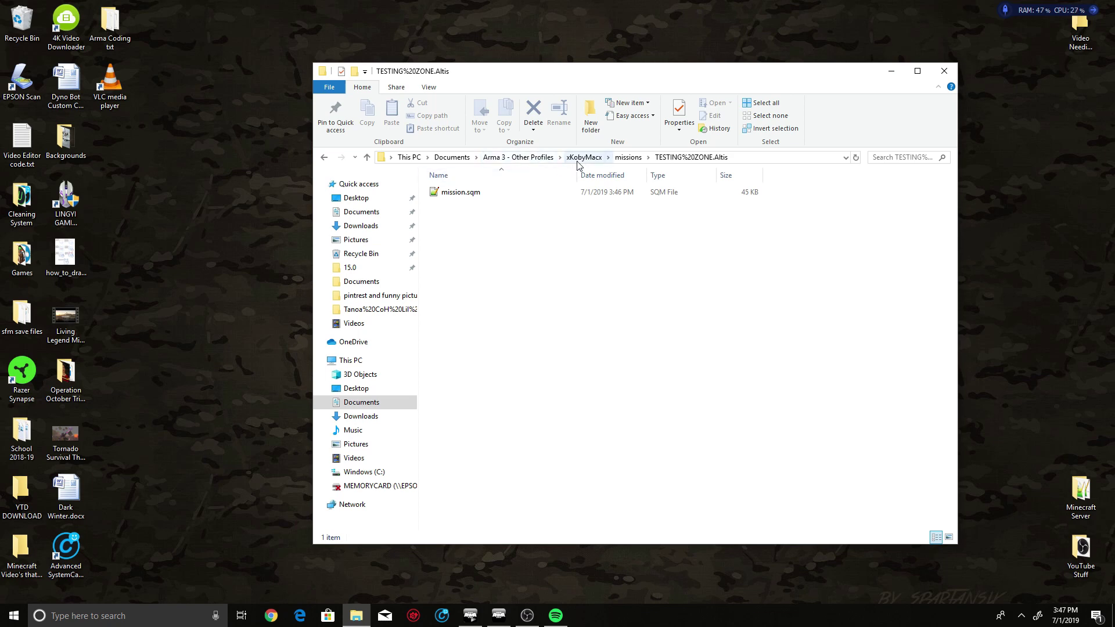
click(628, 157)
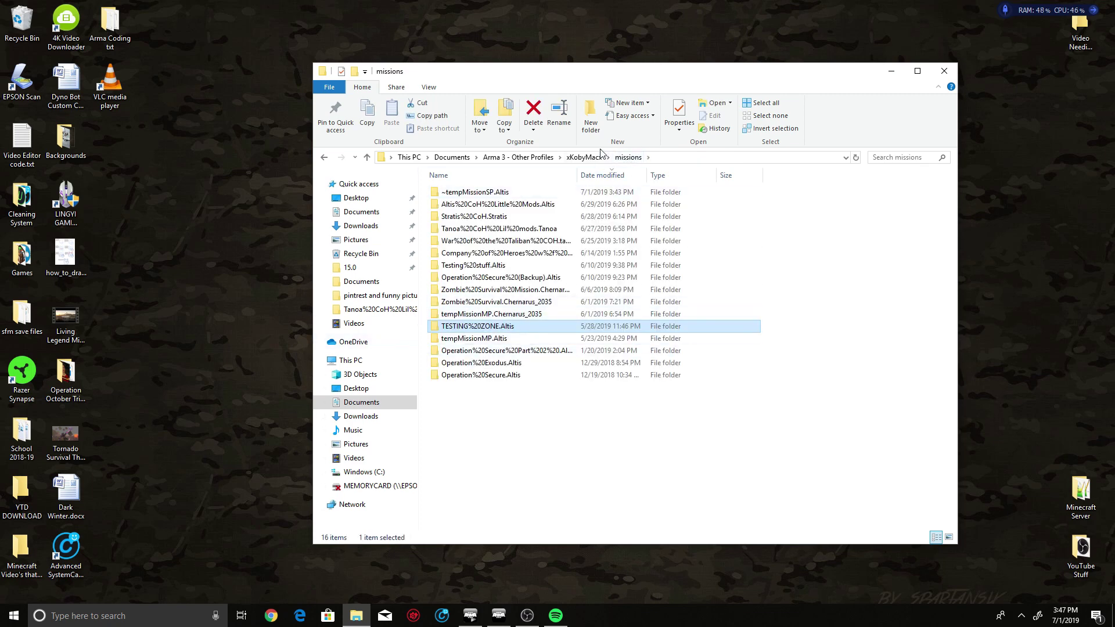
double_click(457, 329)
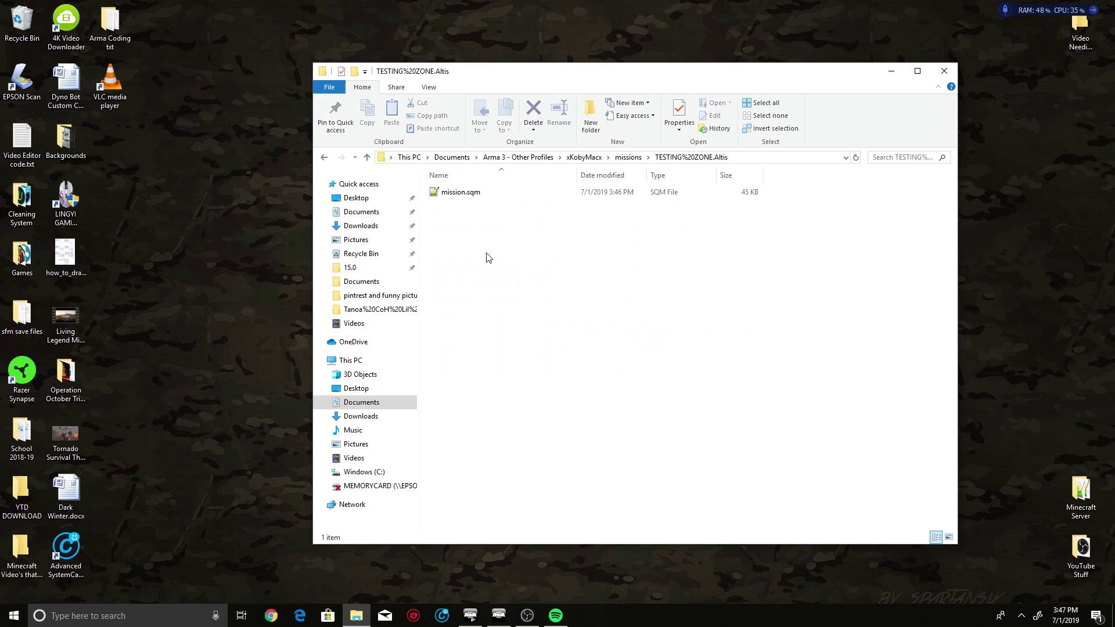
right_click(486, 252)
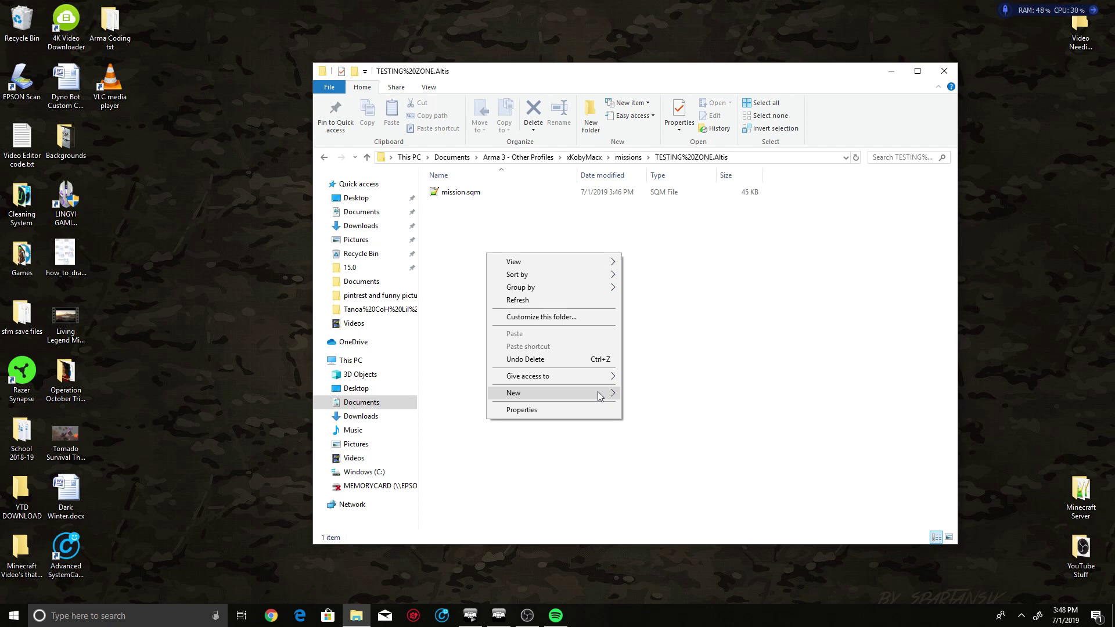
mouse_move(580, 394)
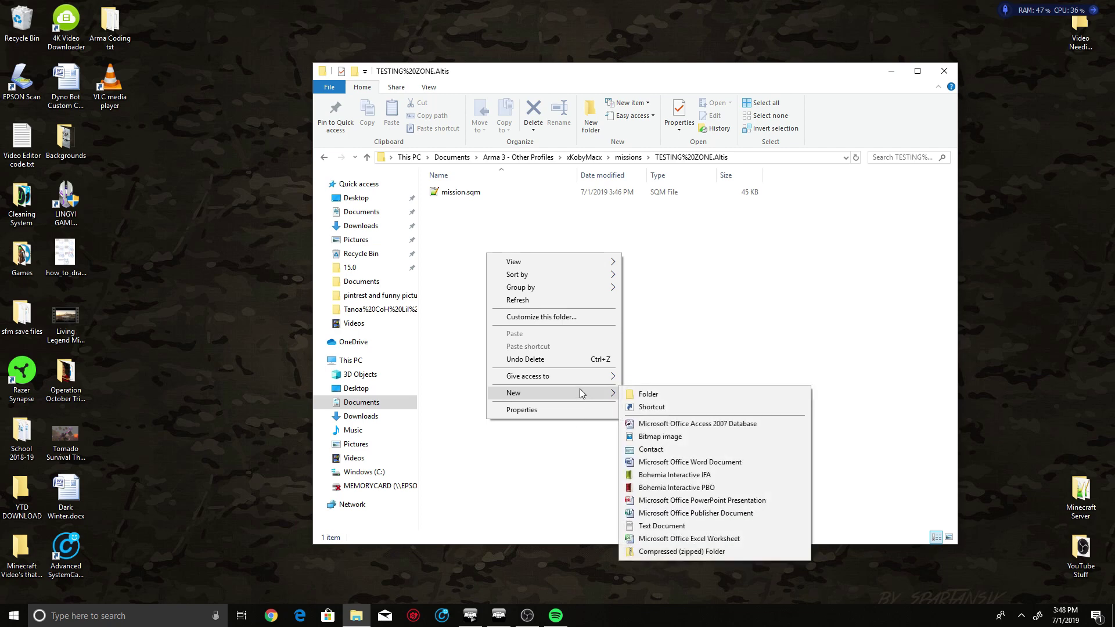
click(737, 250)
right_click(550, 258)
mouse_move(665, 404)
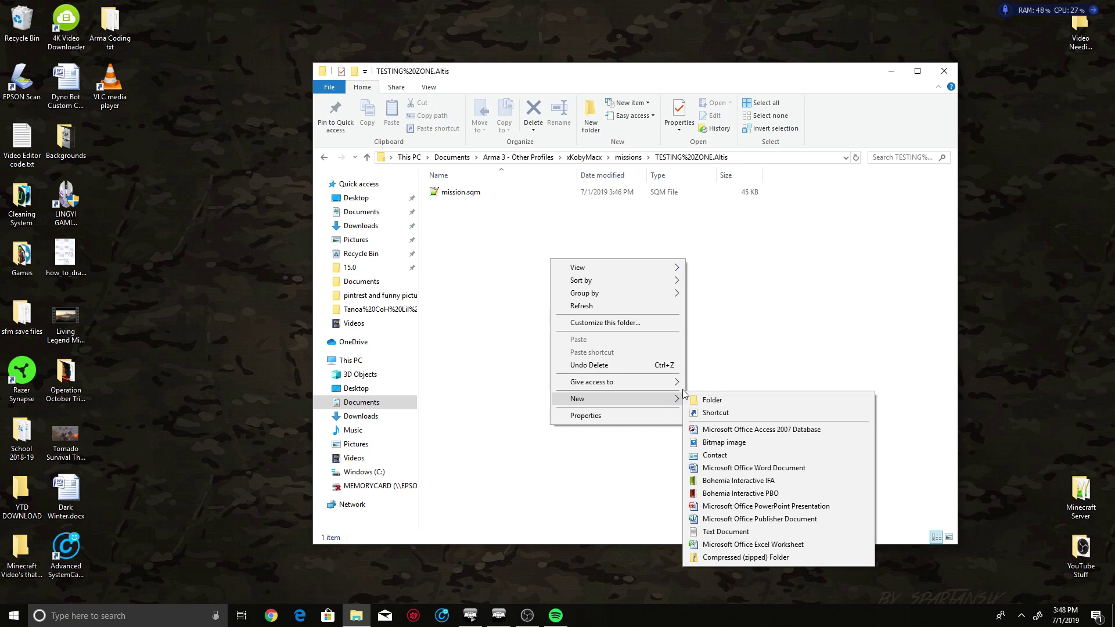
click(486, 257)
Create a new text document with its default name in the TESTING%20ZONE.Altis folder.
right_click(480, 306)
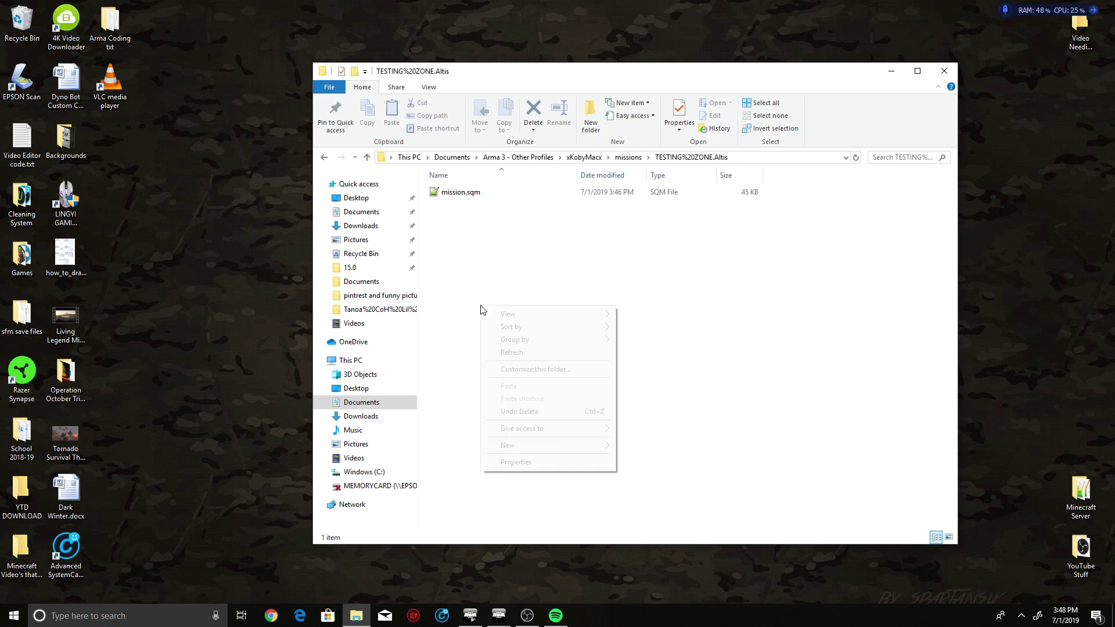
mouse_move(572, 444)
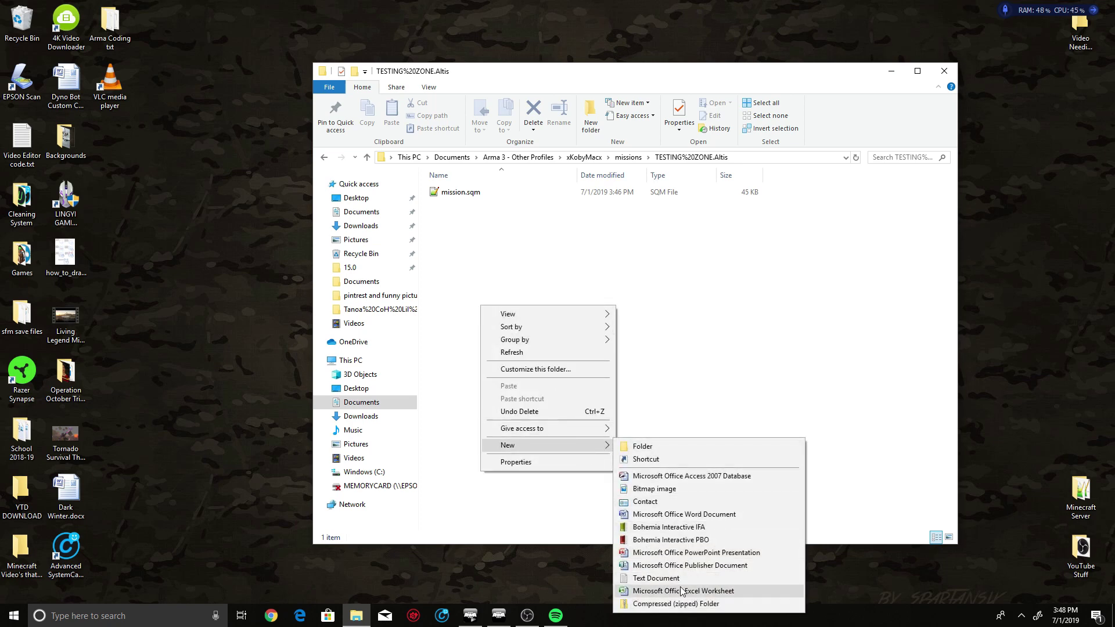
click(655, 578)
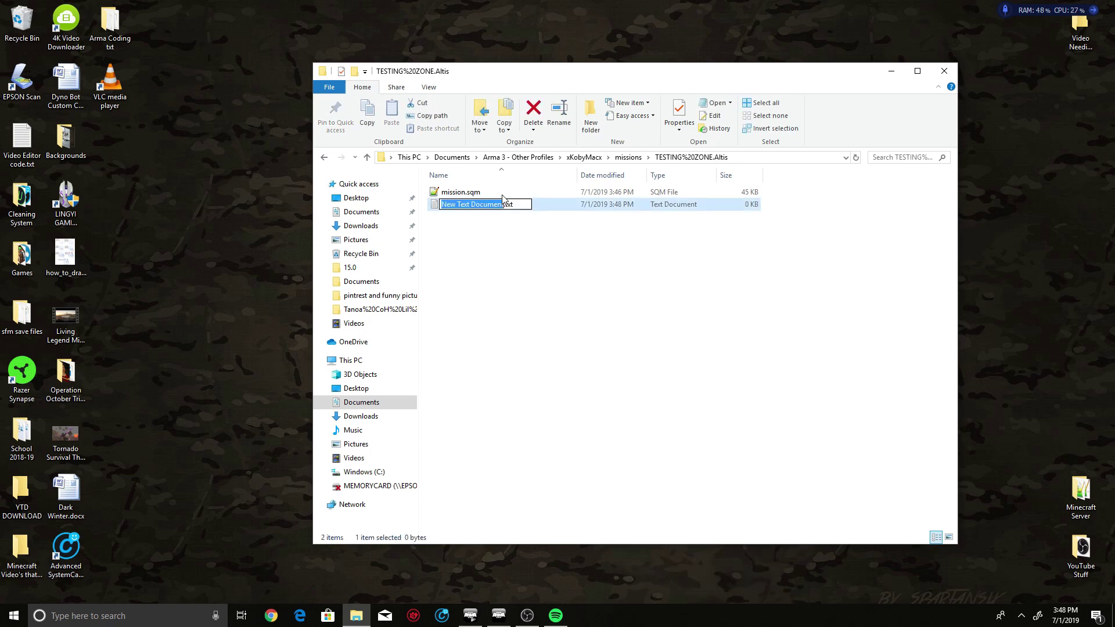
click(540, 218)
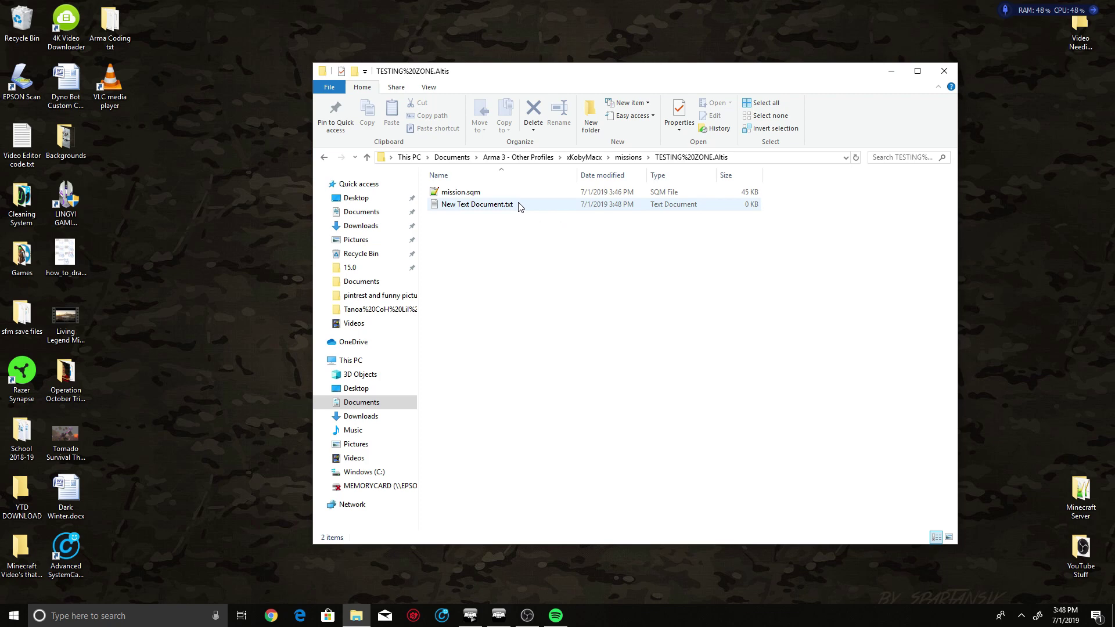
Save the blank text document as description.ext with the All Files type, and delete the original New Text Document.txt.
double_click(482, 205)
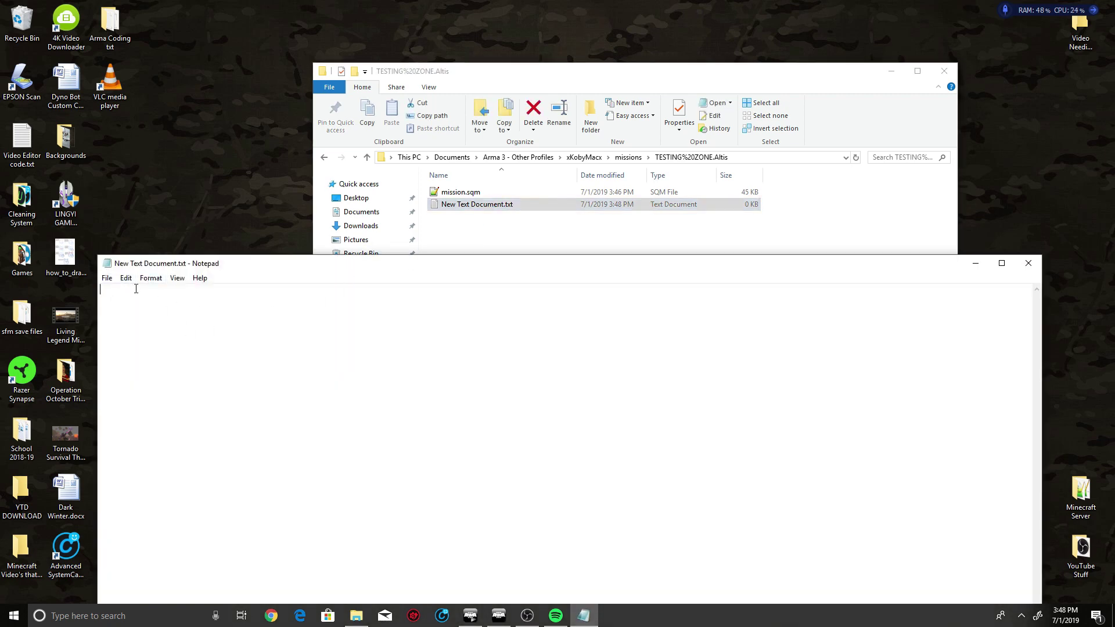
click(110, 279)
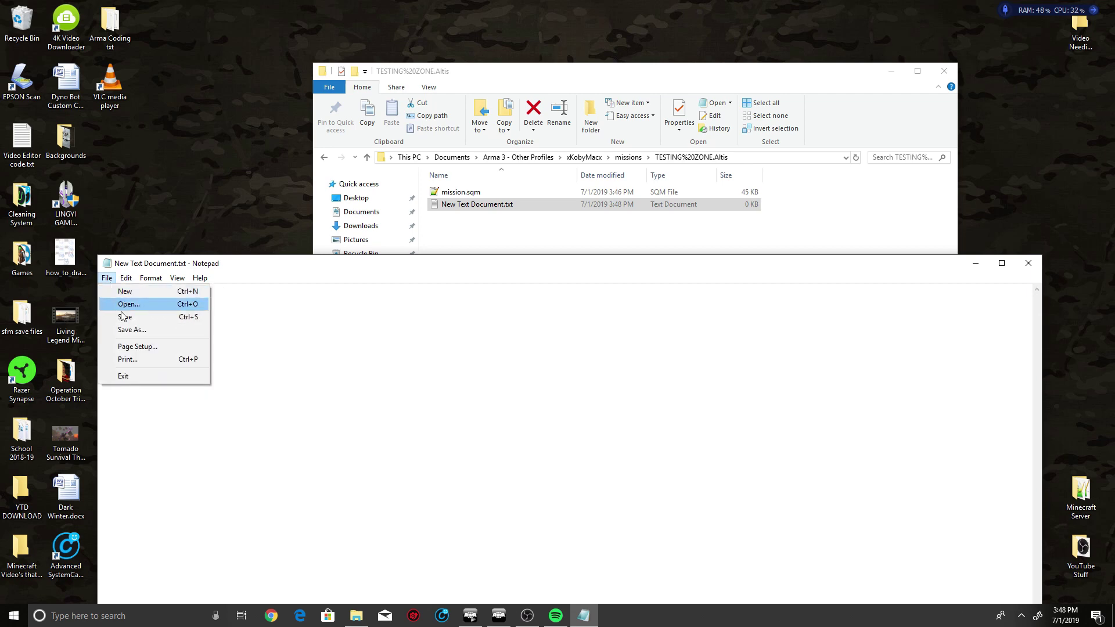
click(133, 330)
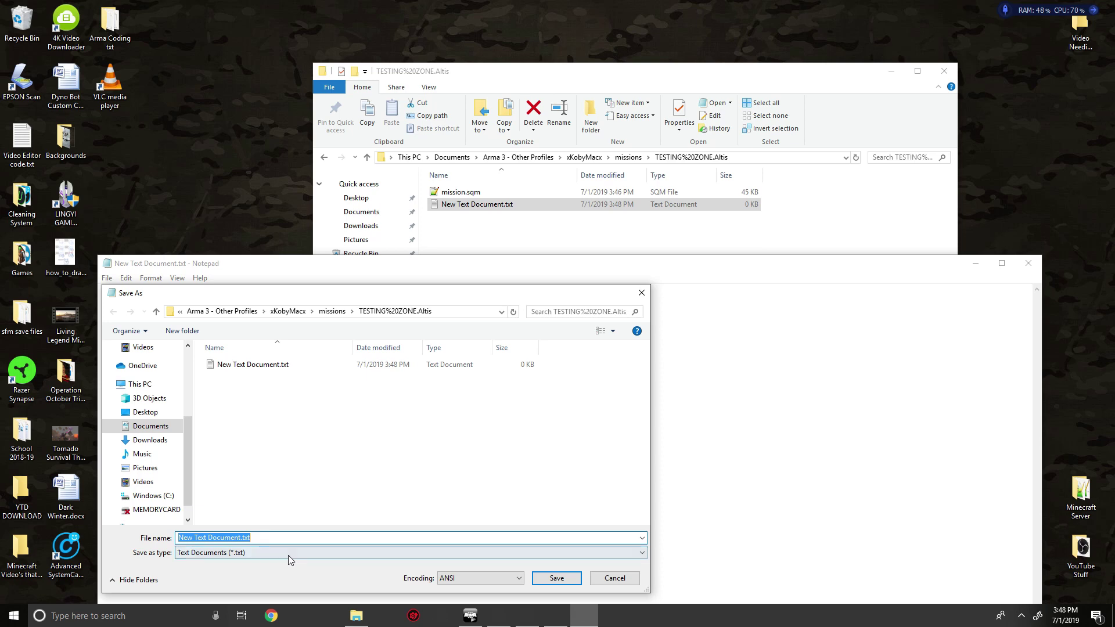
text(descriptio)
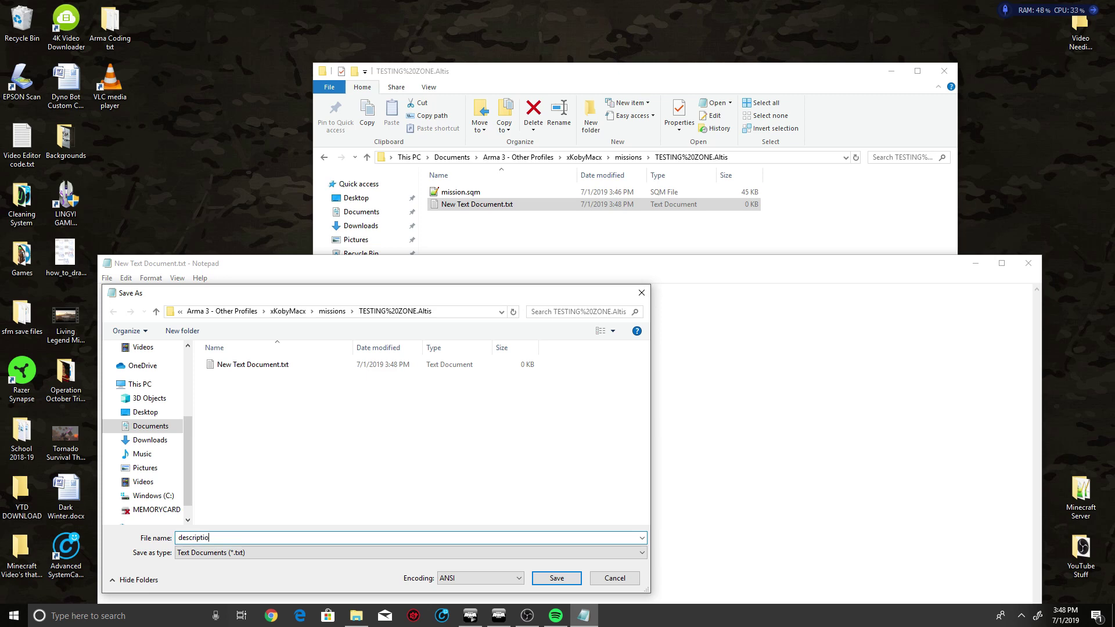
text(n.ext)
click(200, 553)
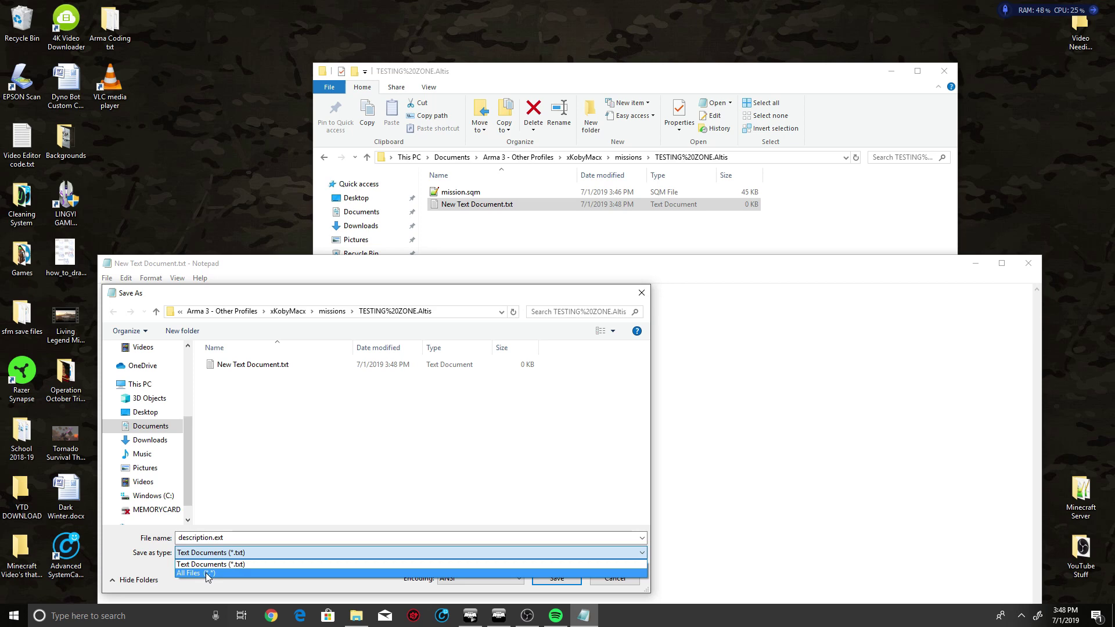
click(207, 574)
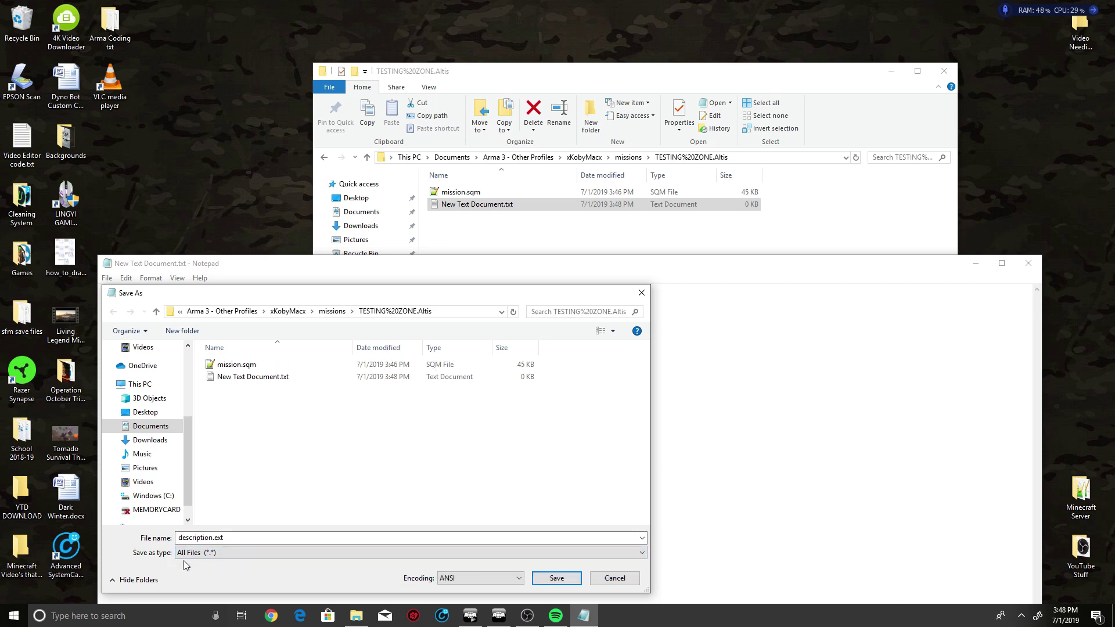
click(555, 578)
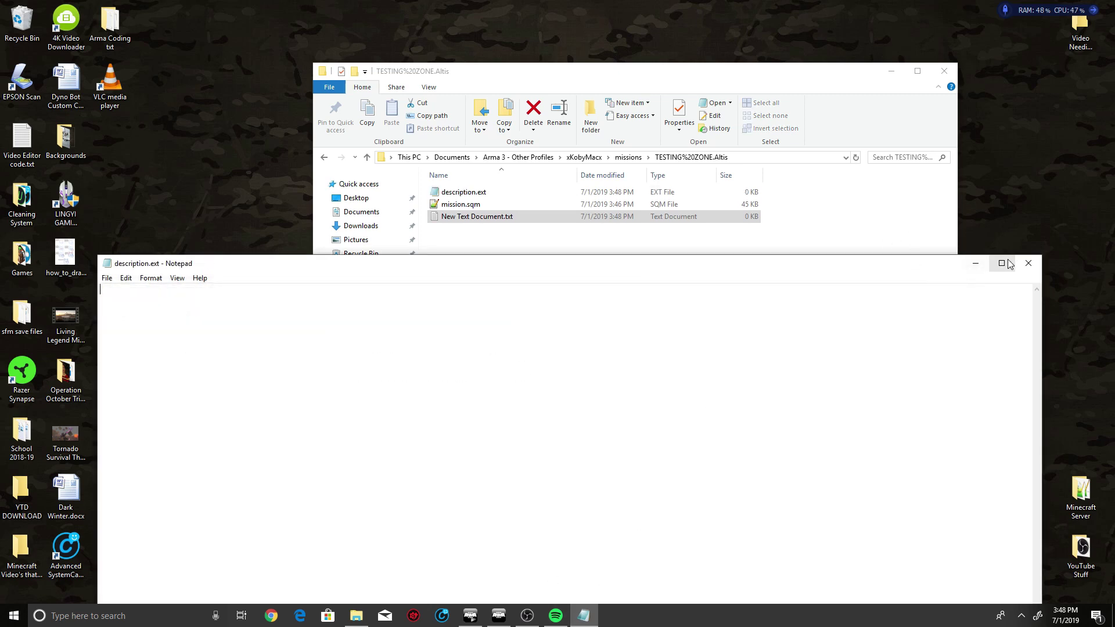
click(1029, 265)
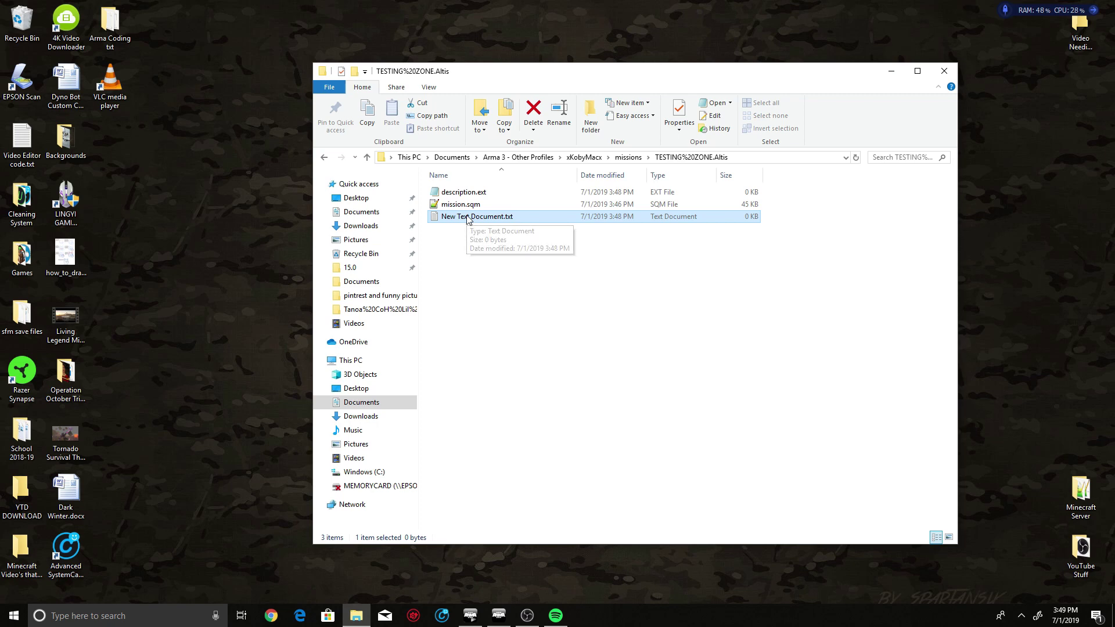
key(Delete)
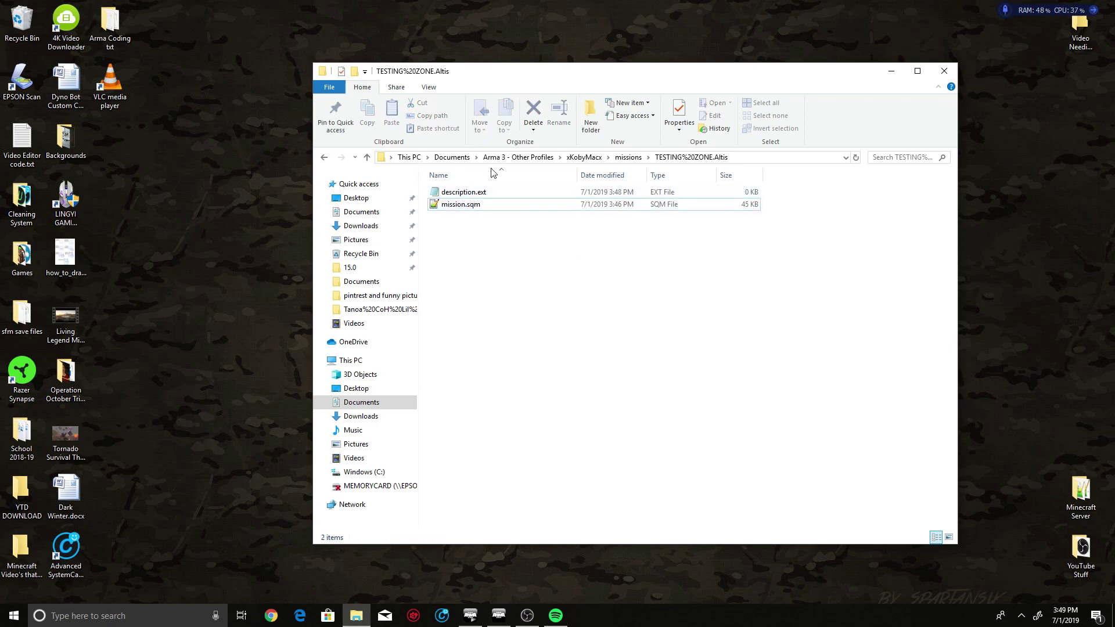
Add the line #include "\AC\commonDescription.inc" to description.ext, save it, and close the file and its folder.
double_click(494, 197)
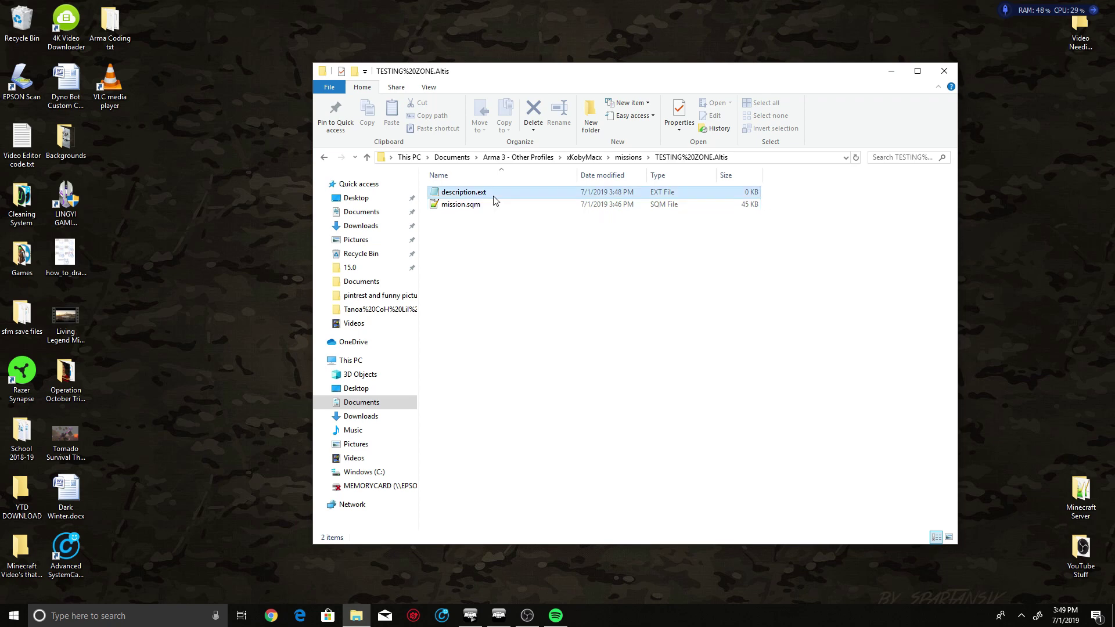
drag(283, 258, 305, 142)
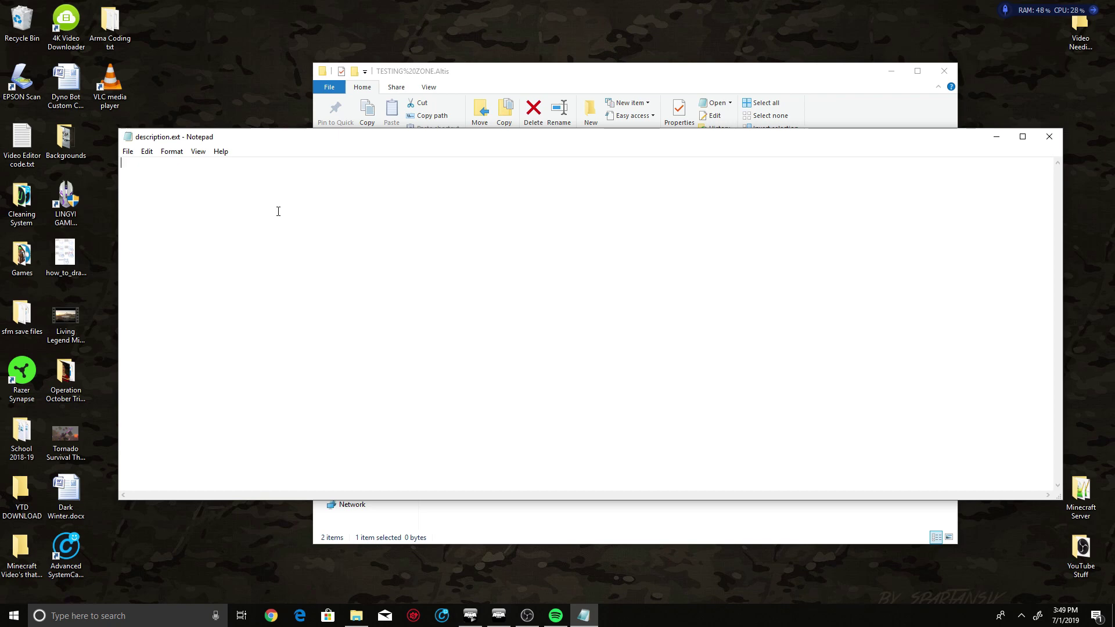
text(#include "\AC\commonDescription.inc")
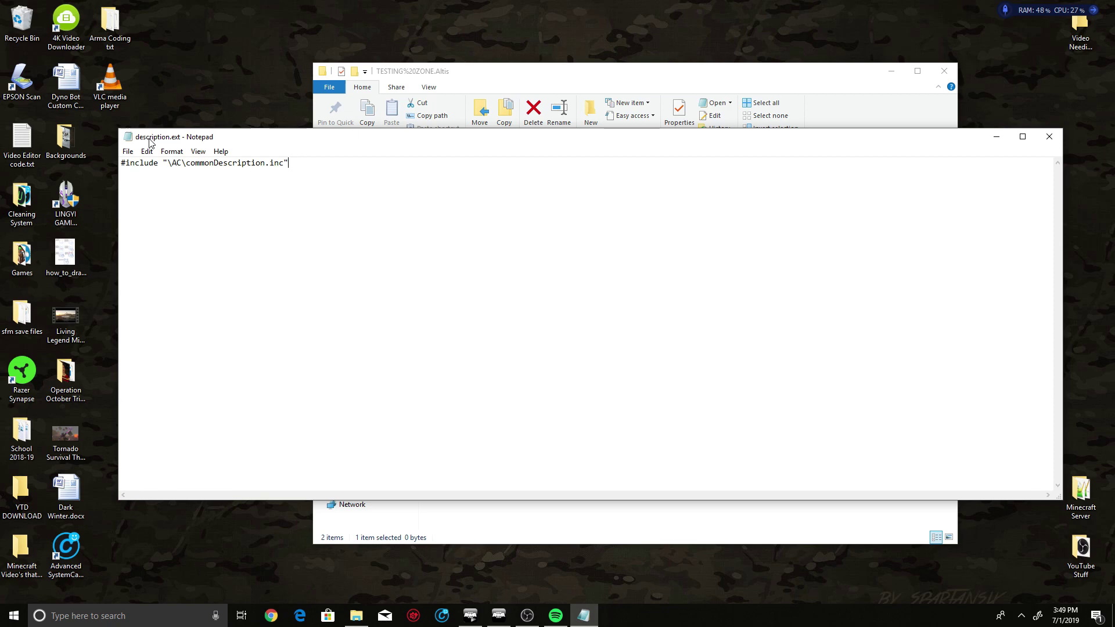
click(128, 151)
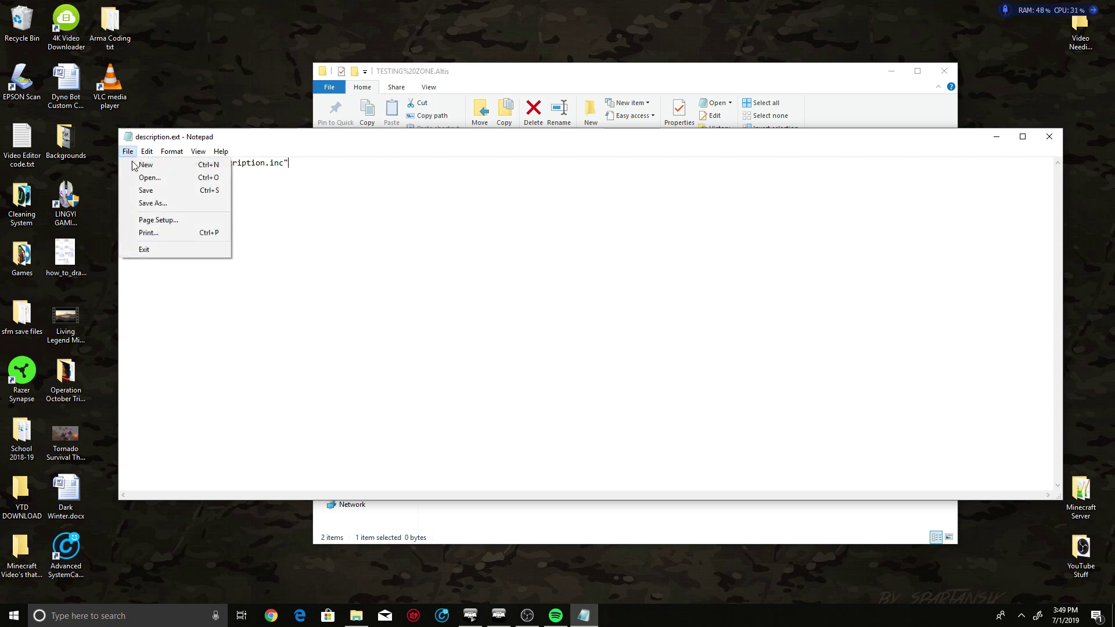
click(139, 190)
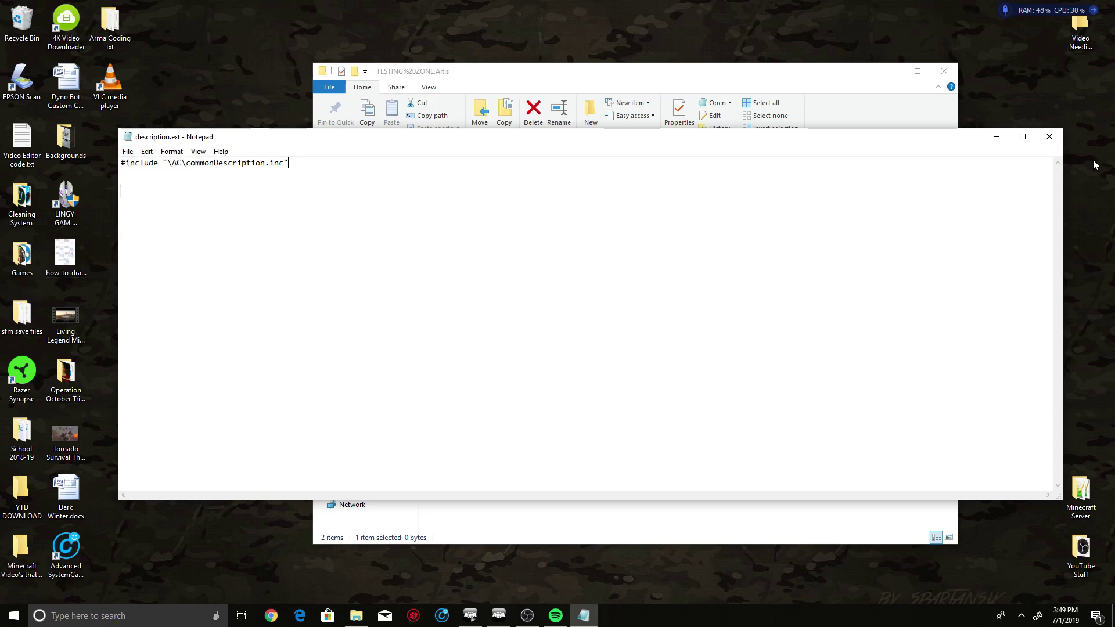
click(1061, 139)
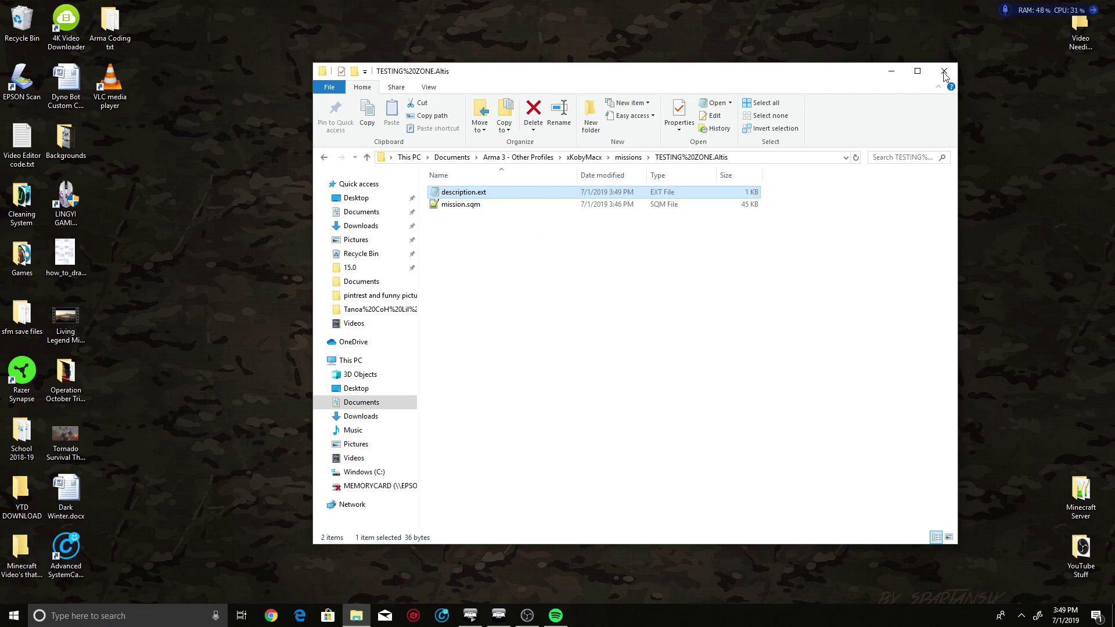
click(945, 71)
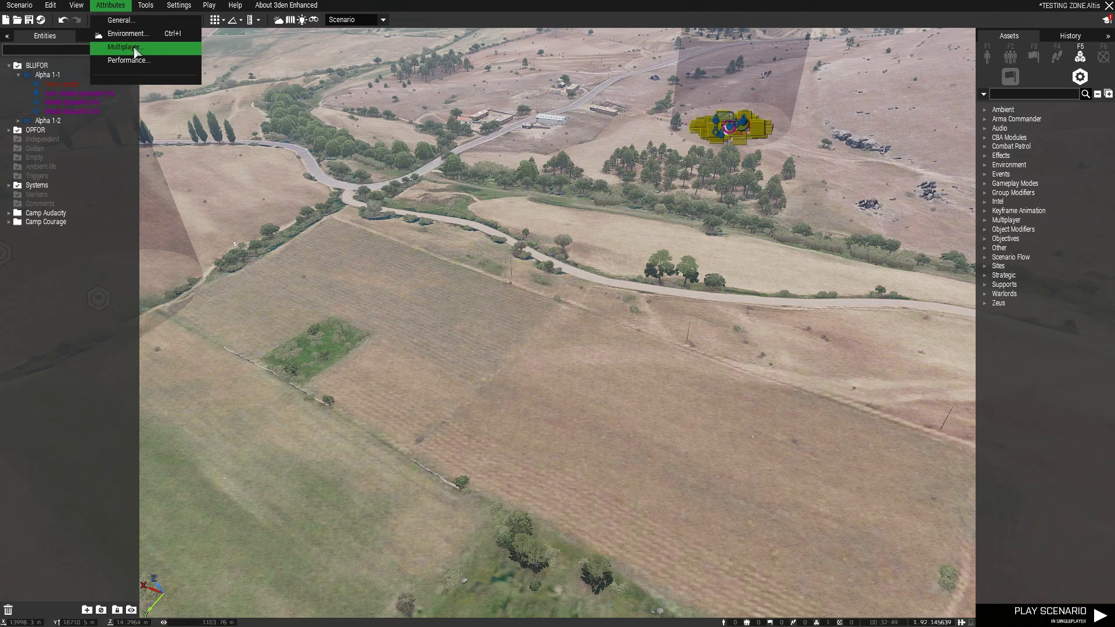
Back in the Arma 3 editor, launch the scenario in multiplayer and open the mission parameters from role assignment.
mouse_move(151, 7)
mouse_move(209, 7)
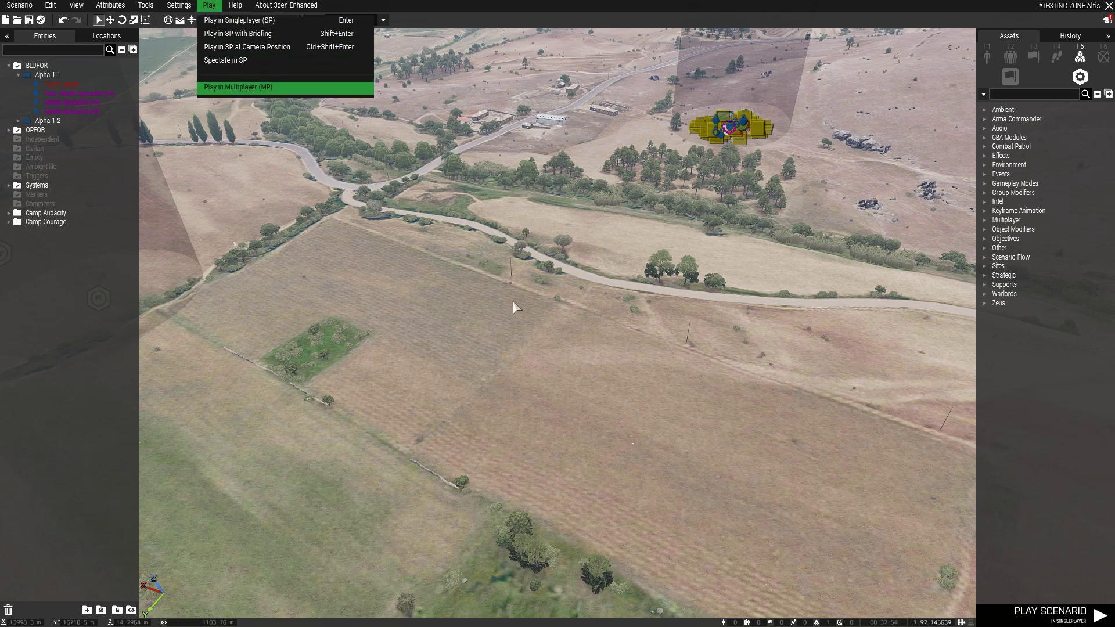
key(Return)
key(Return)
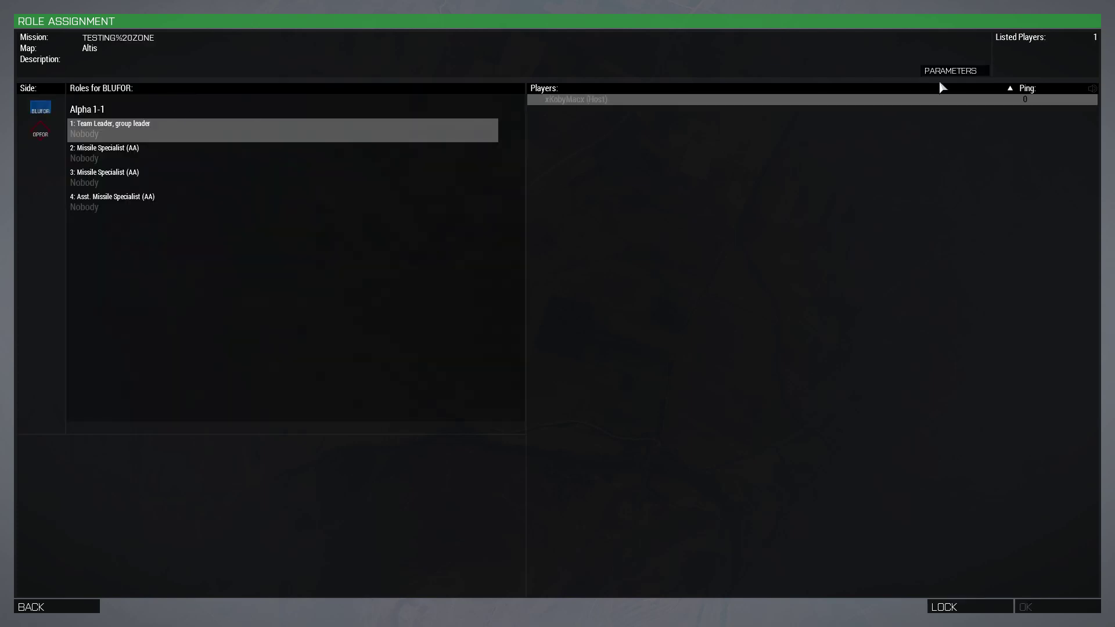
click(948, 71)
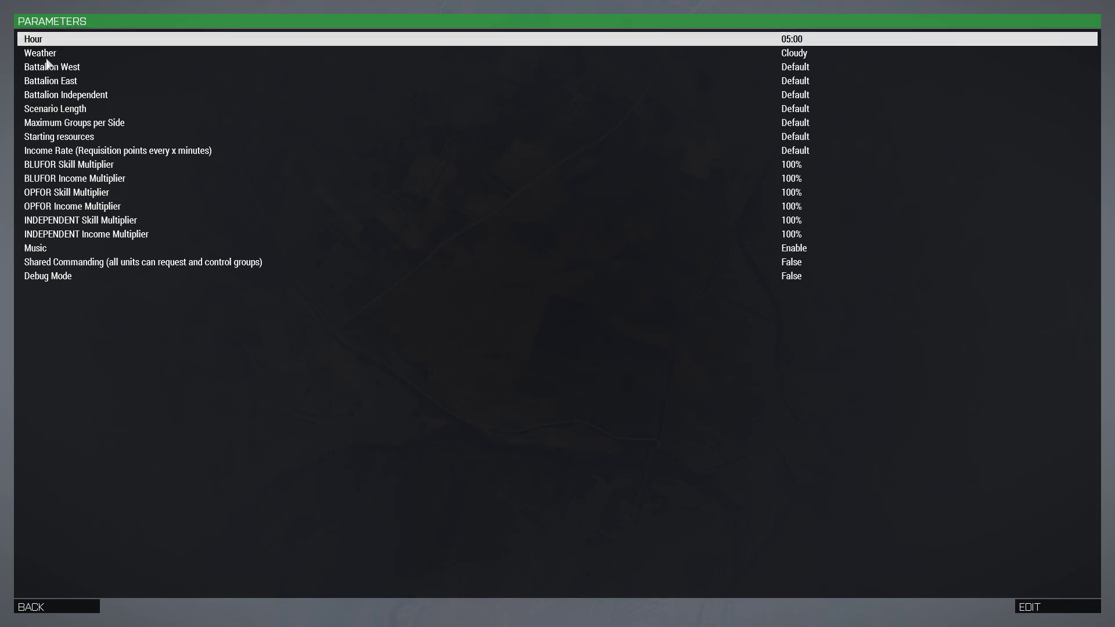
Set the mission's Hour parameter to 09:00 and confirm it.
double_click(34, 41)
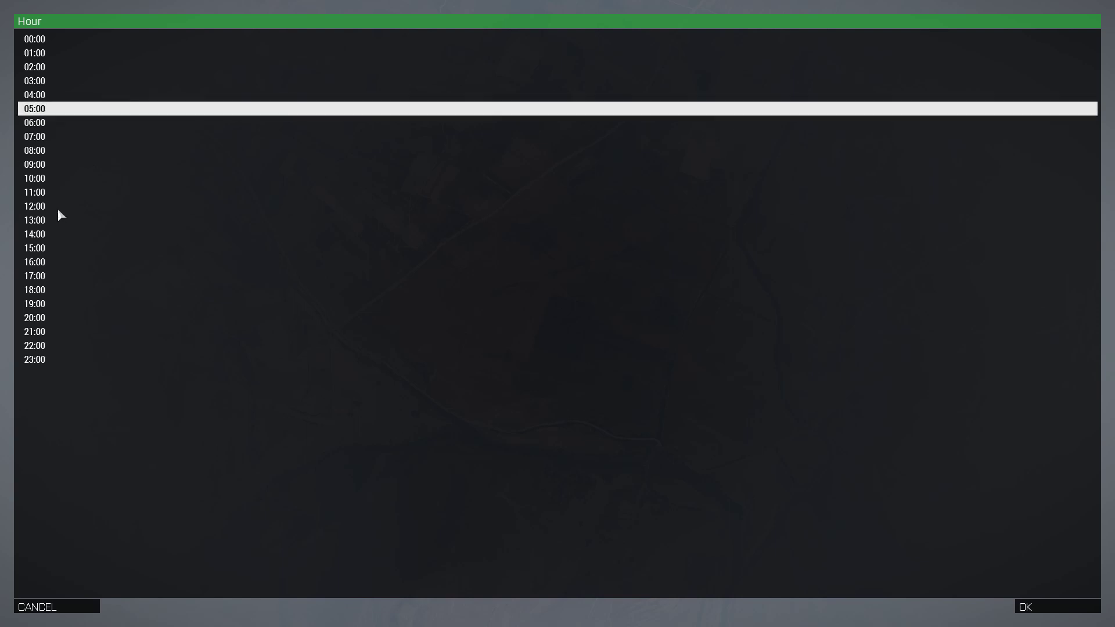
click(42, 178)
click(43, 81)
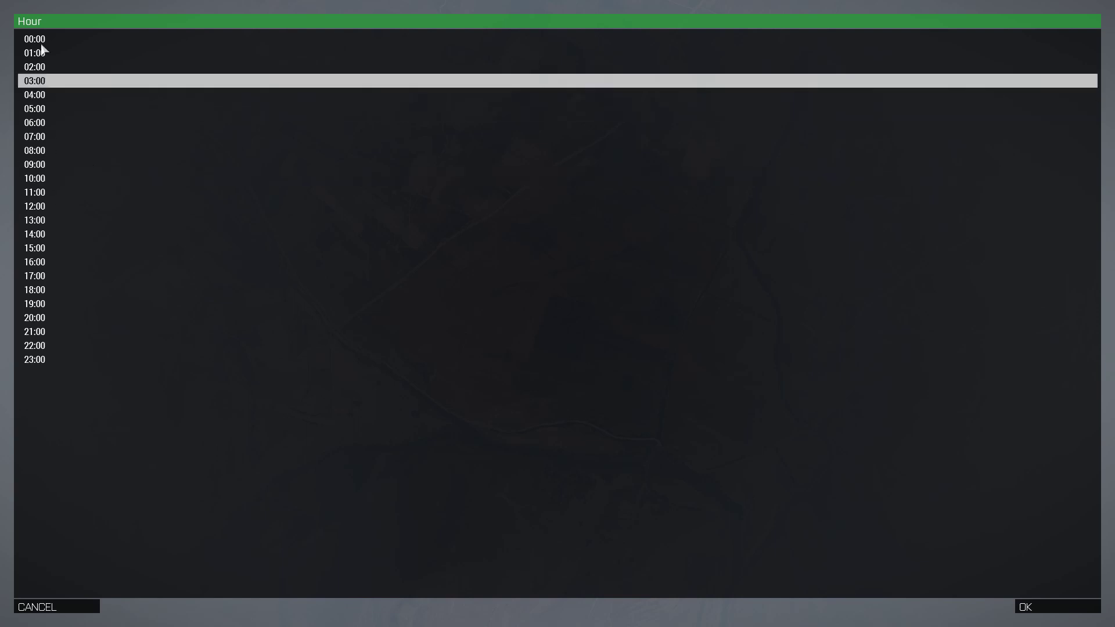
click(42, 40)
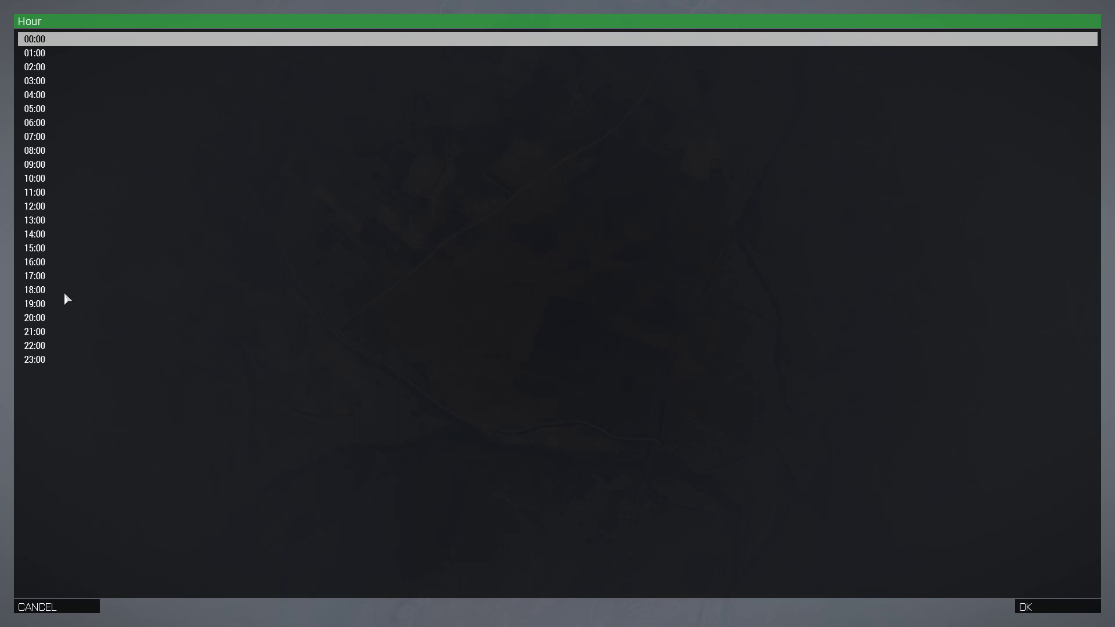
click(64, 150)
click(56, 180)
click(55, 262)
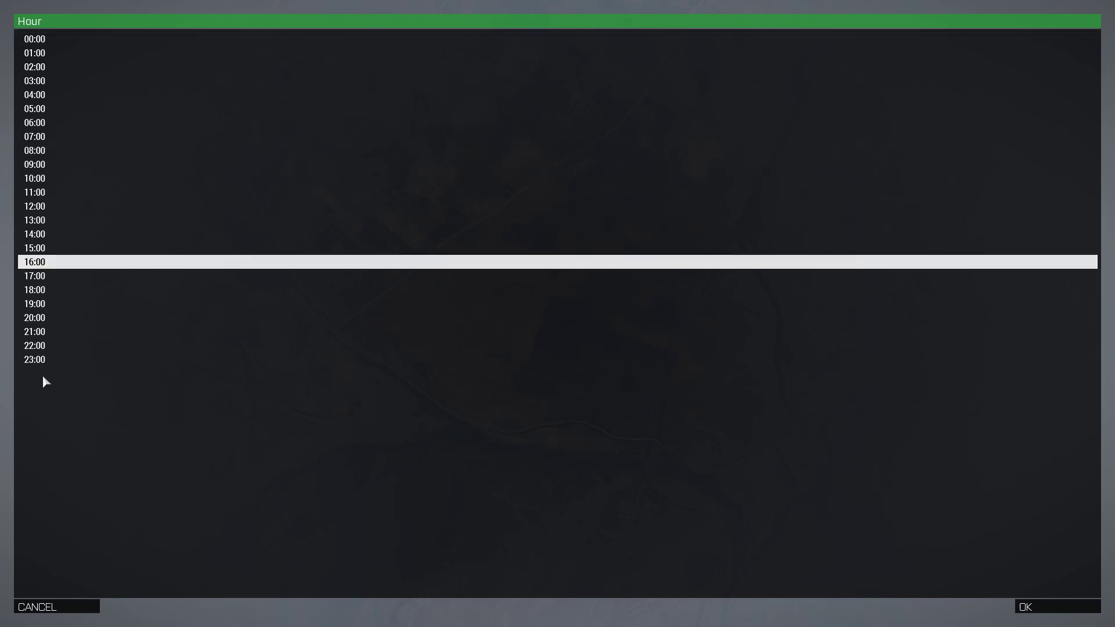
click(45, 360)
click(63, 123)
click(80, 221)
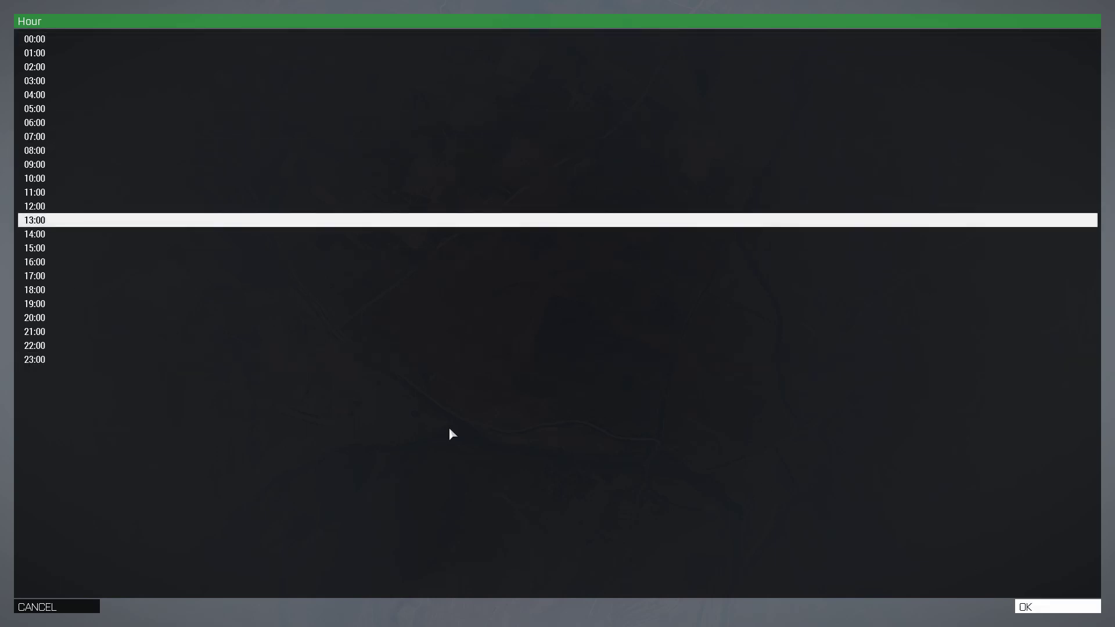
click(168, 164)
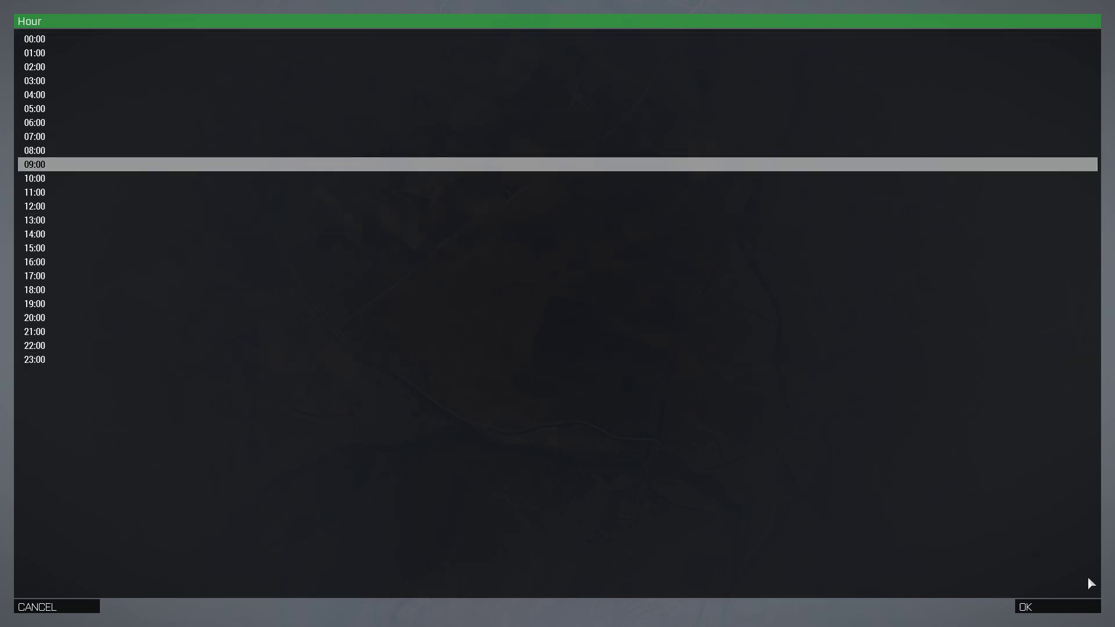
click(1059, 610)
Examine the available options for Weather, Battalion West, Scenario Length, Starting resources and Maximum Groups per Side.
click(38, 56)
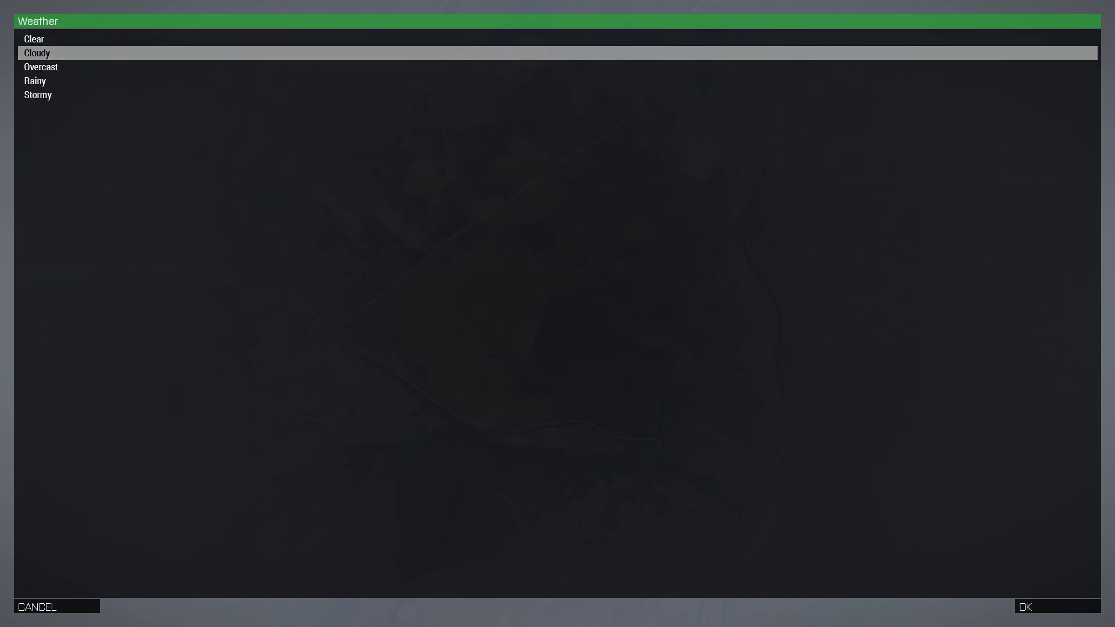
click(87, 607)
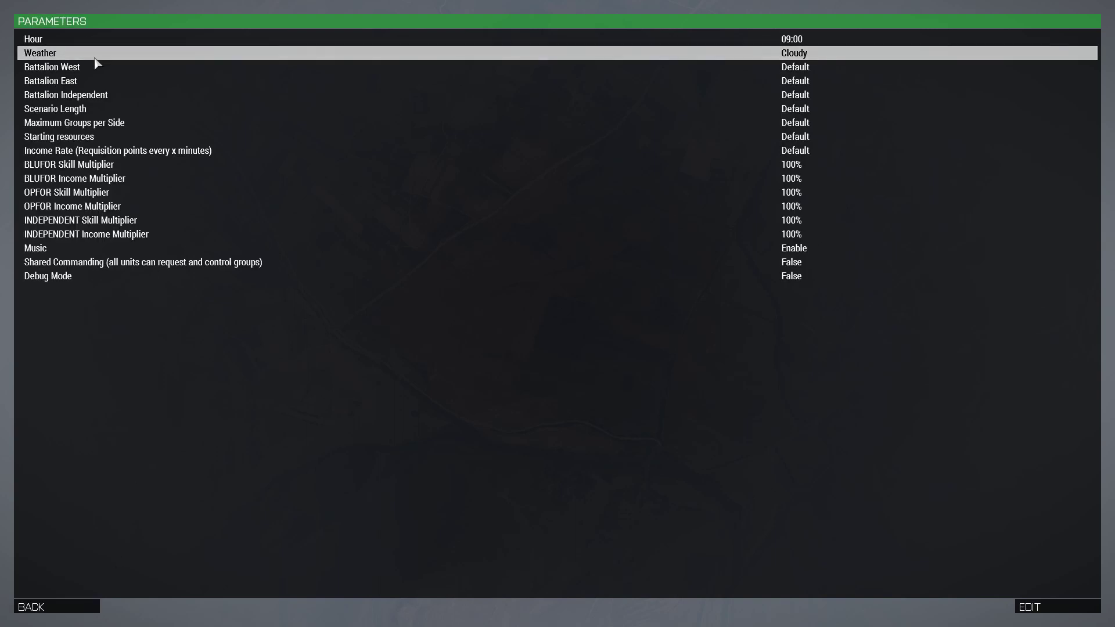
click(89, 69)
click(96, 83)
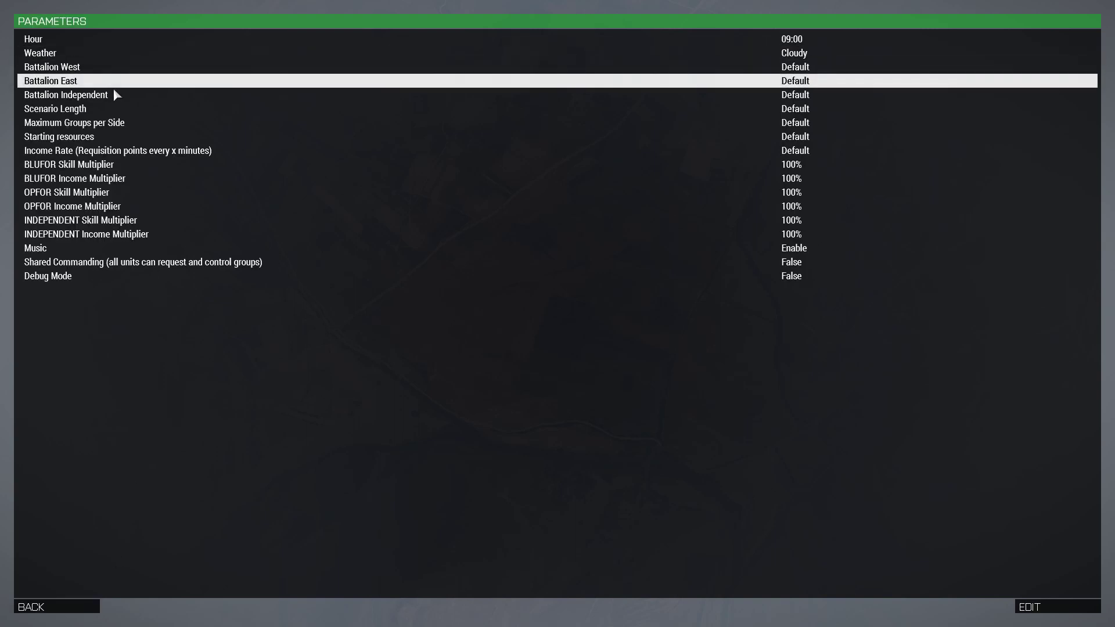
double_click(89, 70)
click(87, 607)
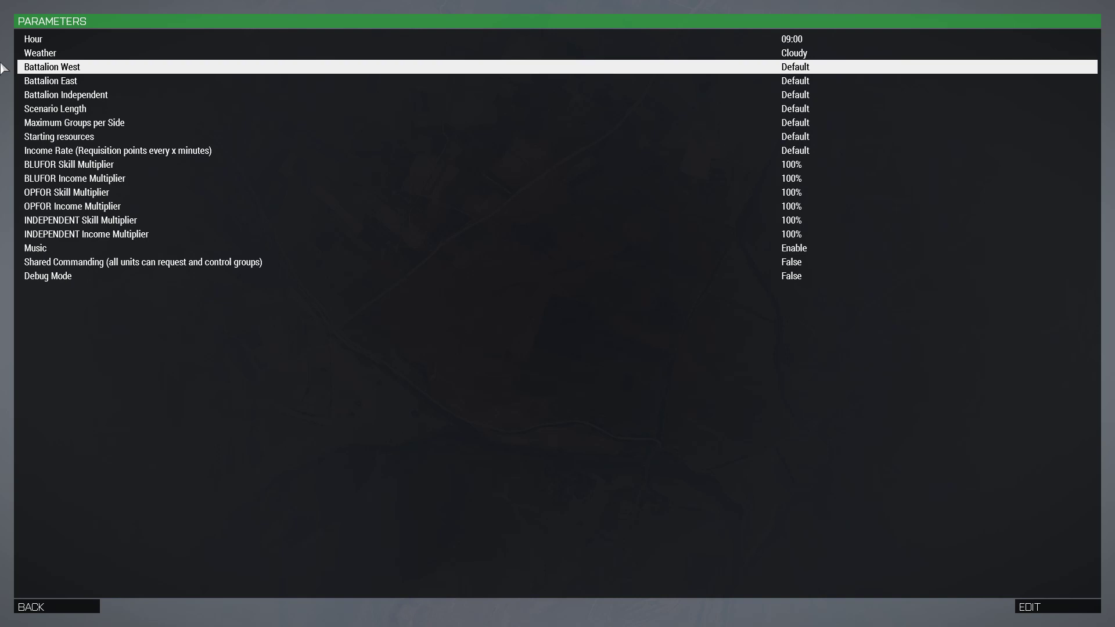
double_click(81, 111)
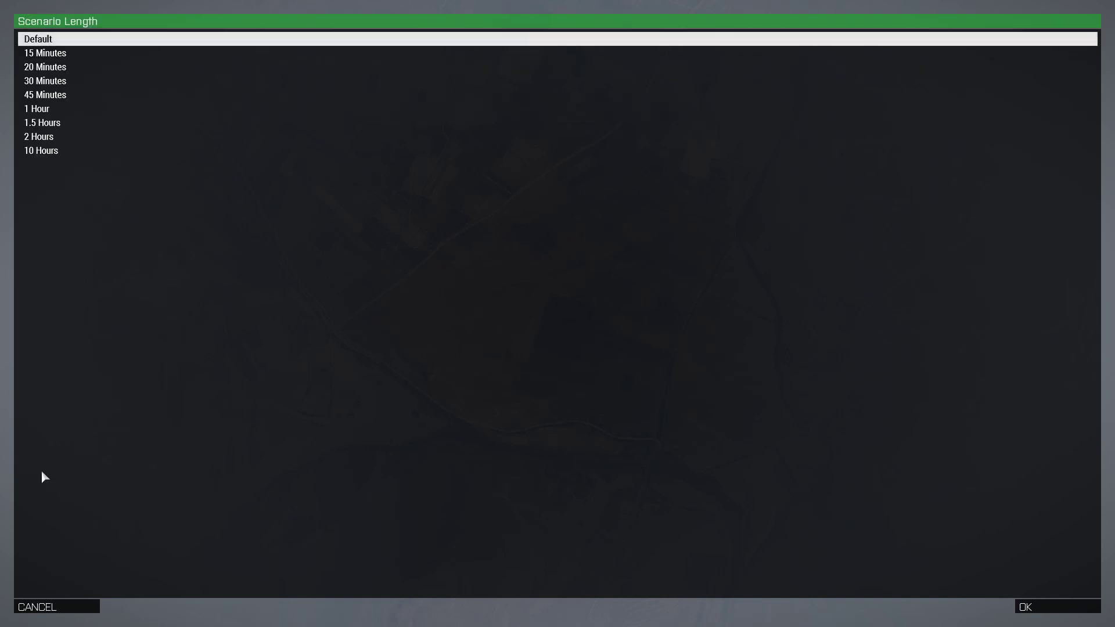
click(41, 606)
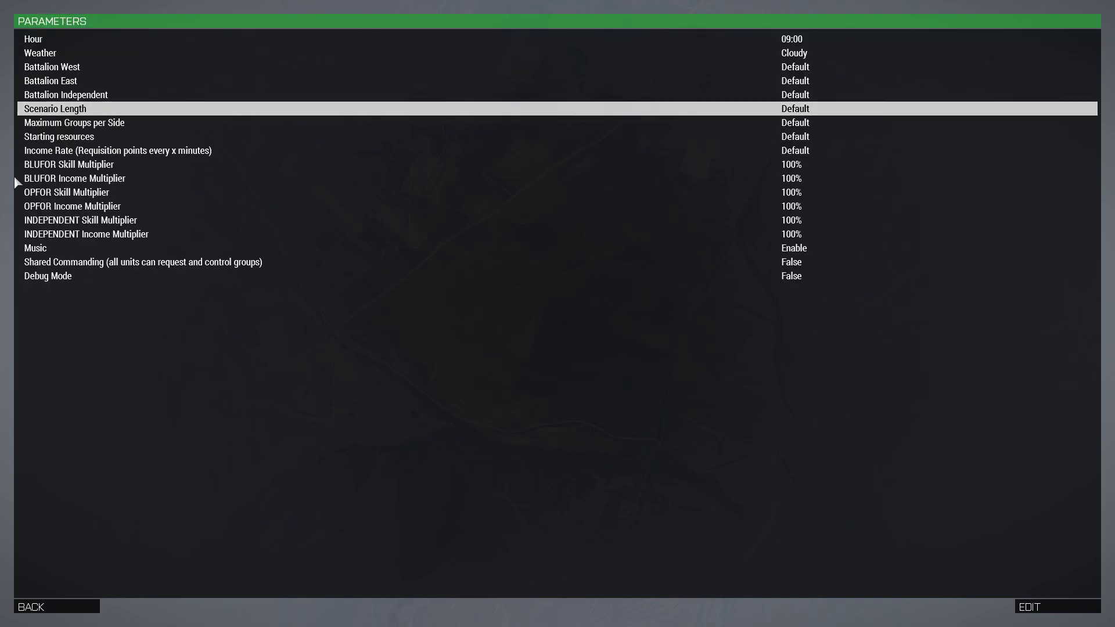
double_click(79, 138)
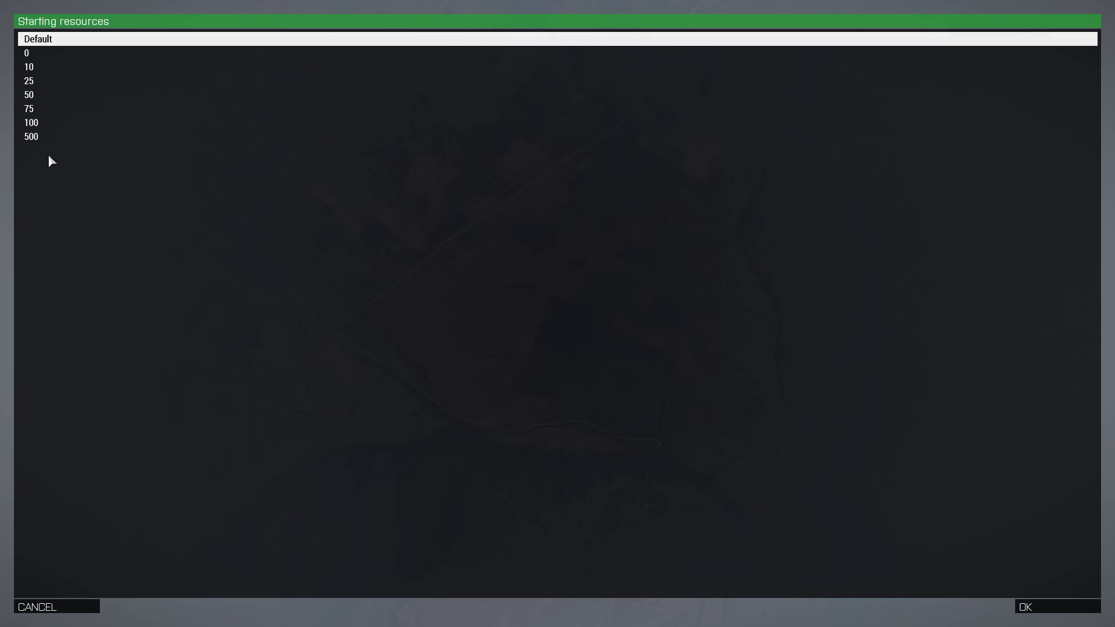
click(93, 609)
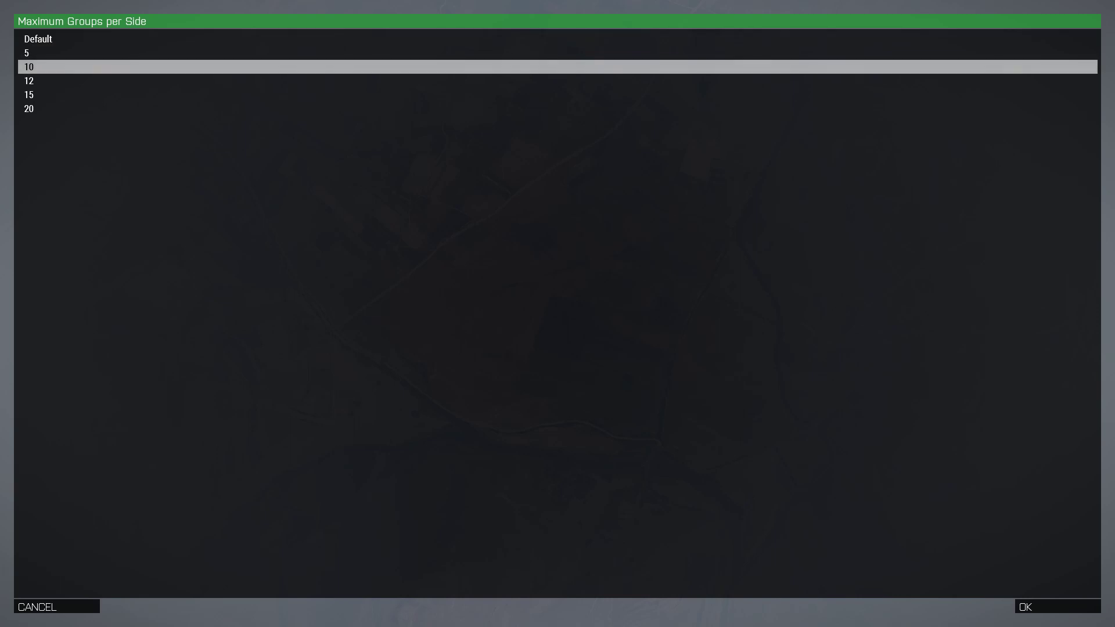
click(37, 610)
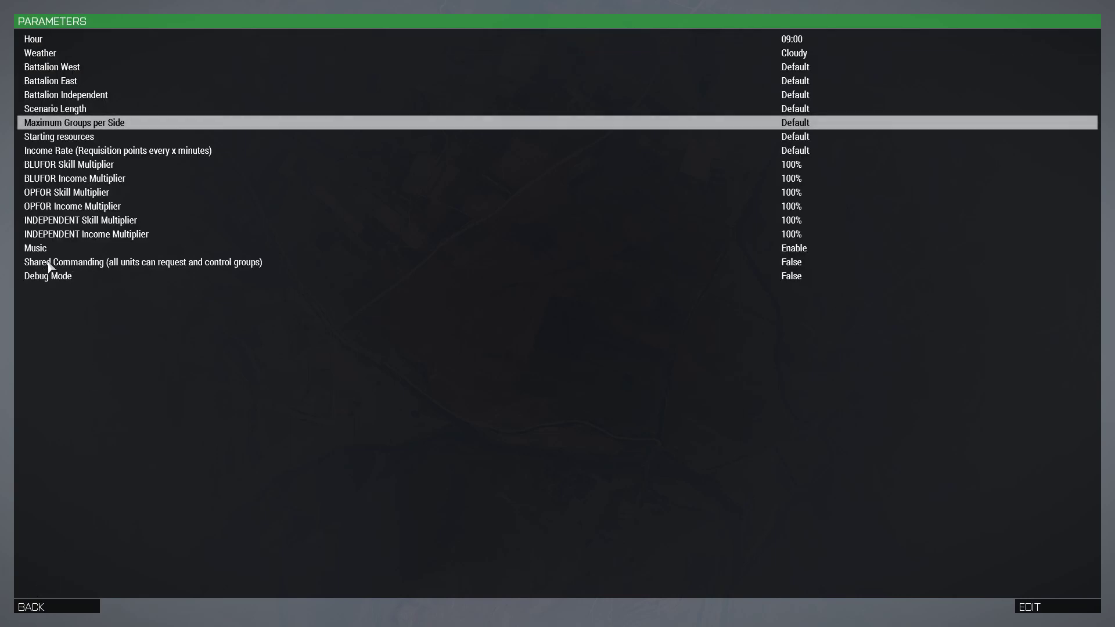
Set Shared Commanding to True and leave the mission parameters.
click(109, 266)
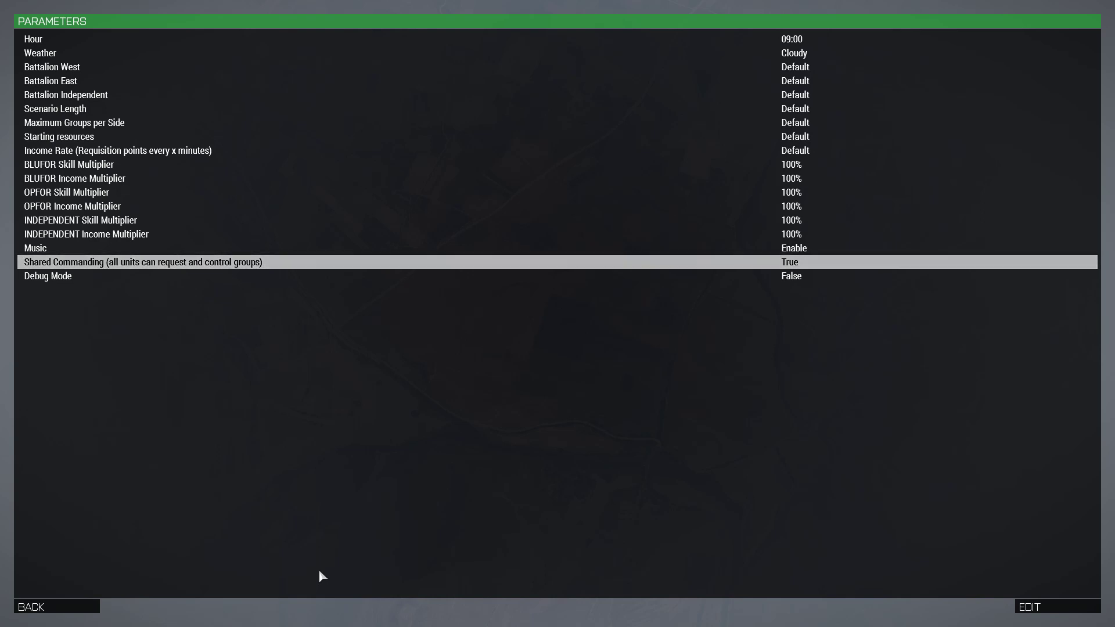
click(52, 249)
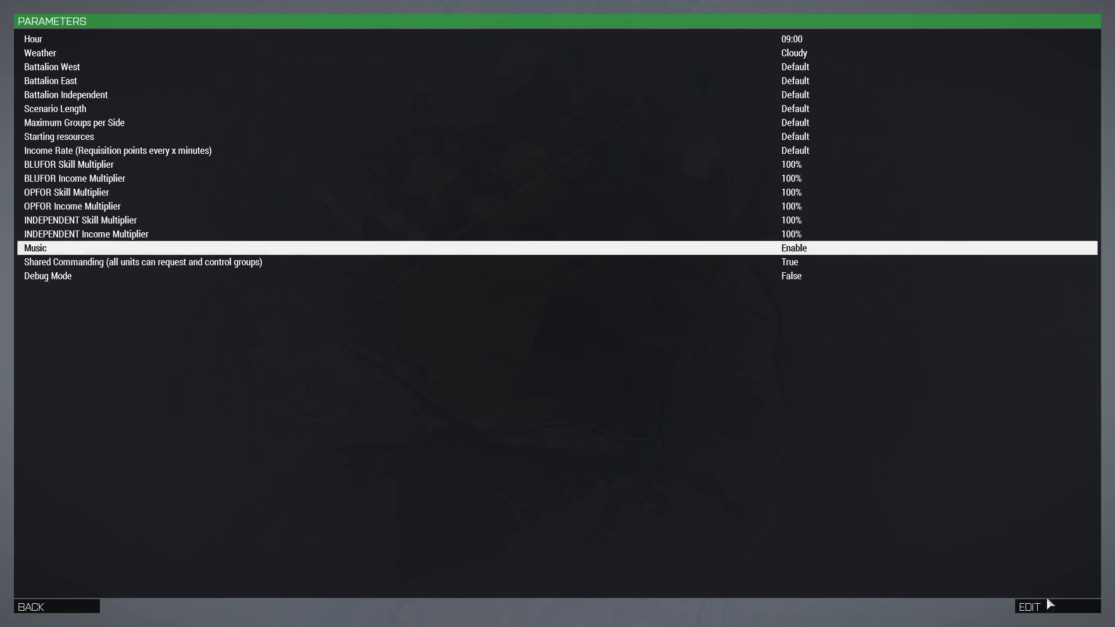
click(90, 610)
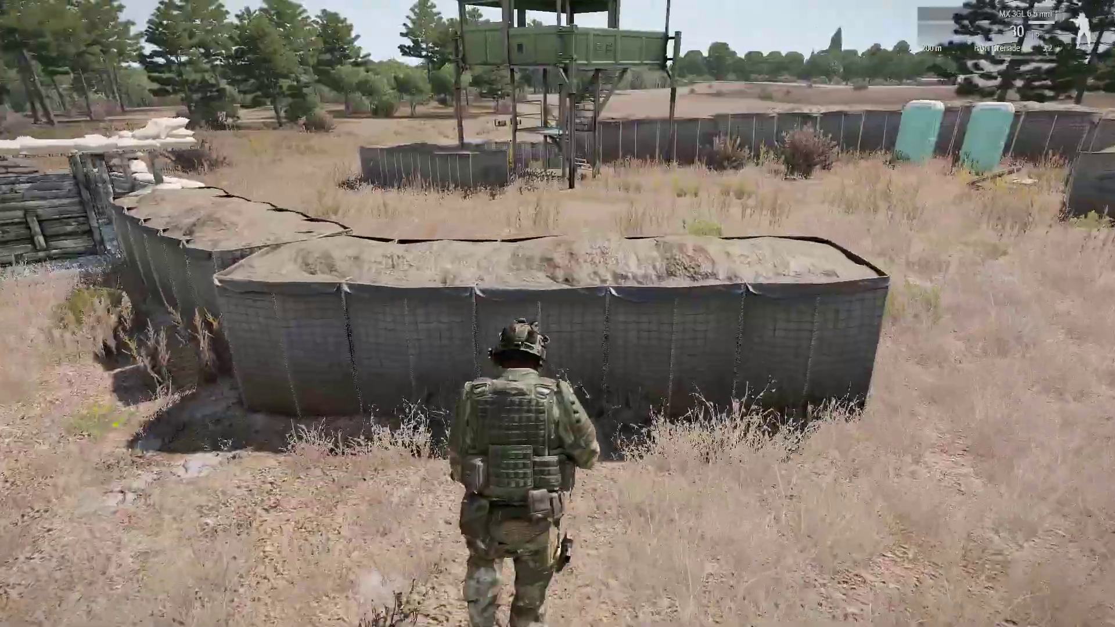
Move the soldier forward and climb over the earth-filled barrier at the base.
key(w)
key(v)
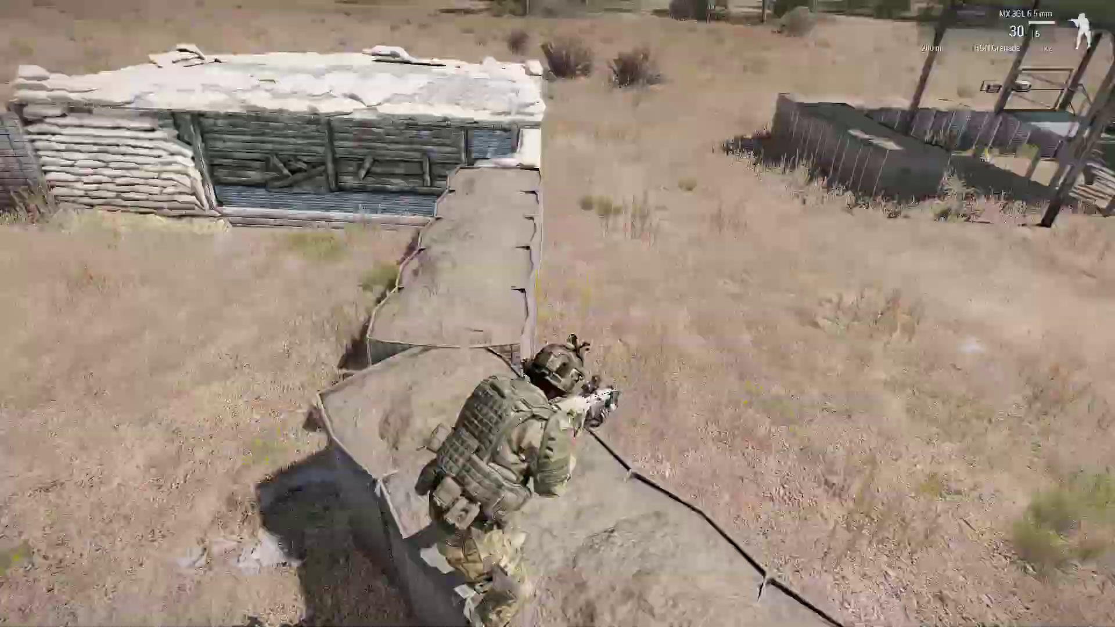
key(w)
On the battle map, request an IFV-6a Cheetah (AA) and place its landing zone near the Command base.
key(m)
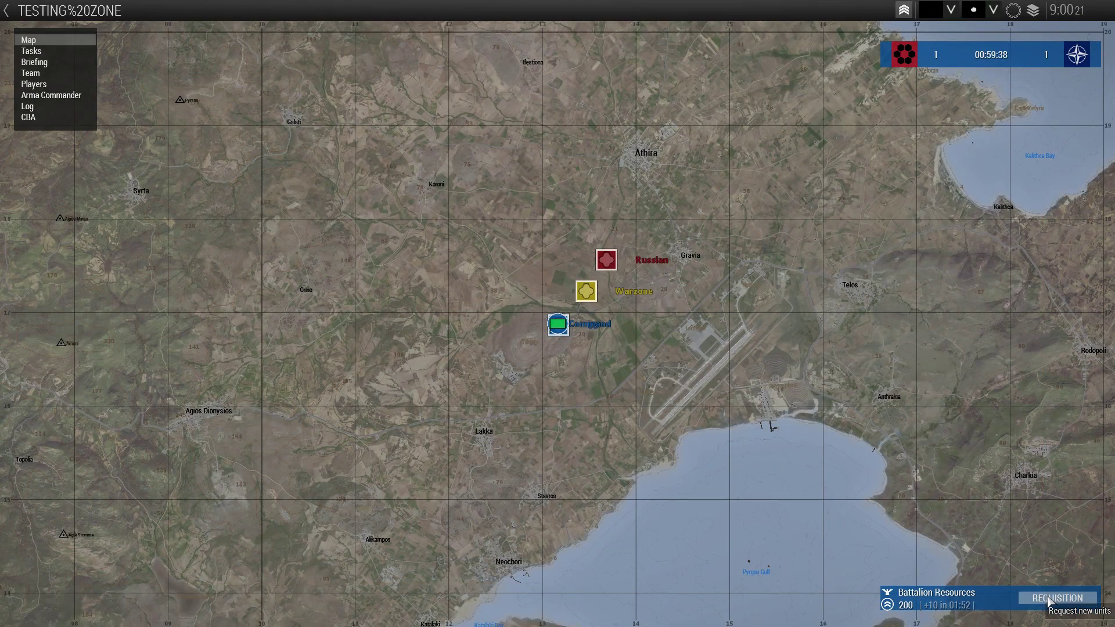
scroll(485, 285, up, 5)
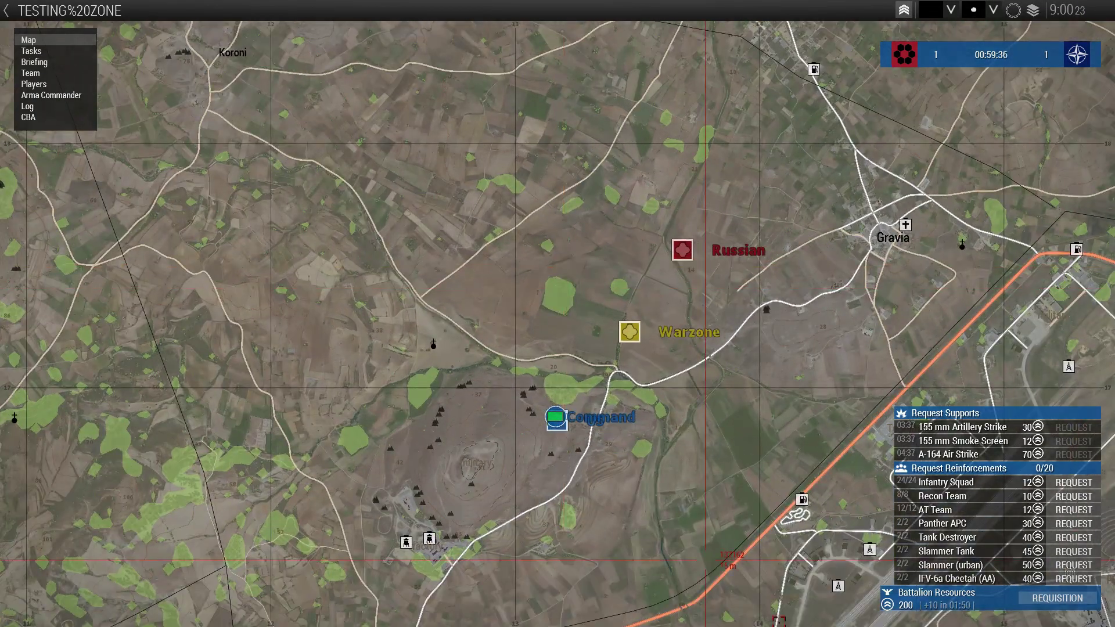
scroll(483, 462, up, 3)
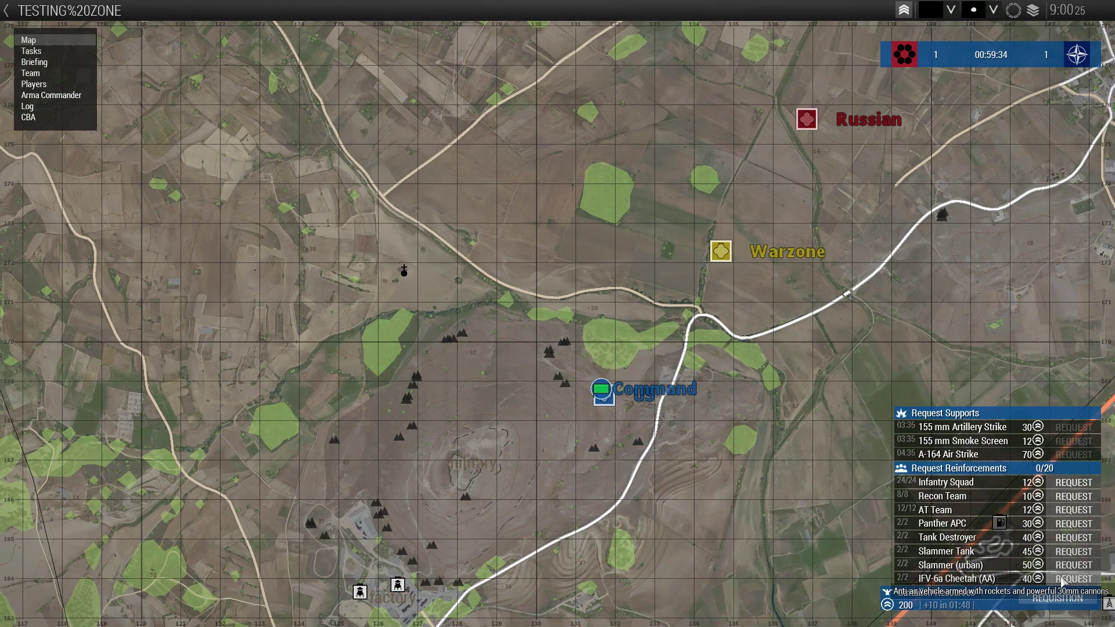
drag(543, 292, 640, 306)
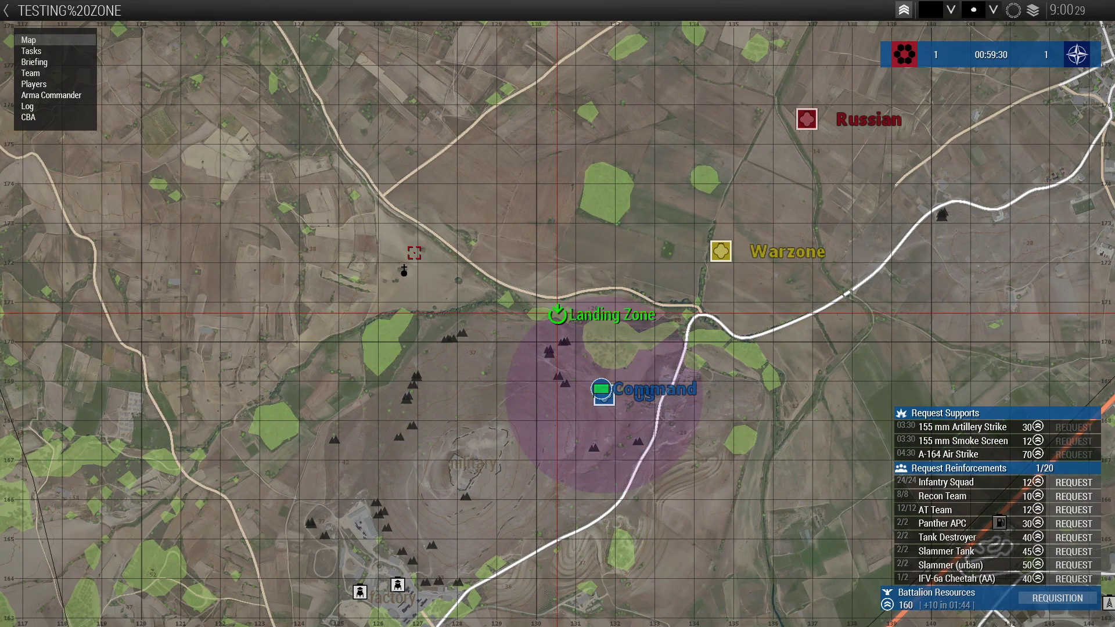
Request an Infantry Squad, an AT Team and a Panther APC near the Command base, and close the map.
click(1073, 482)
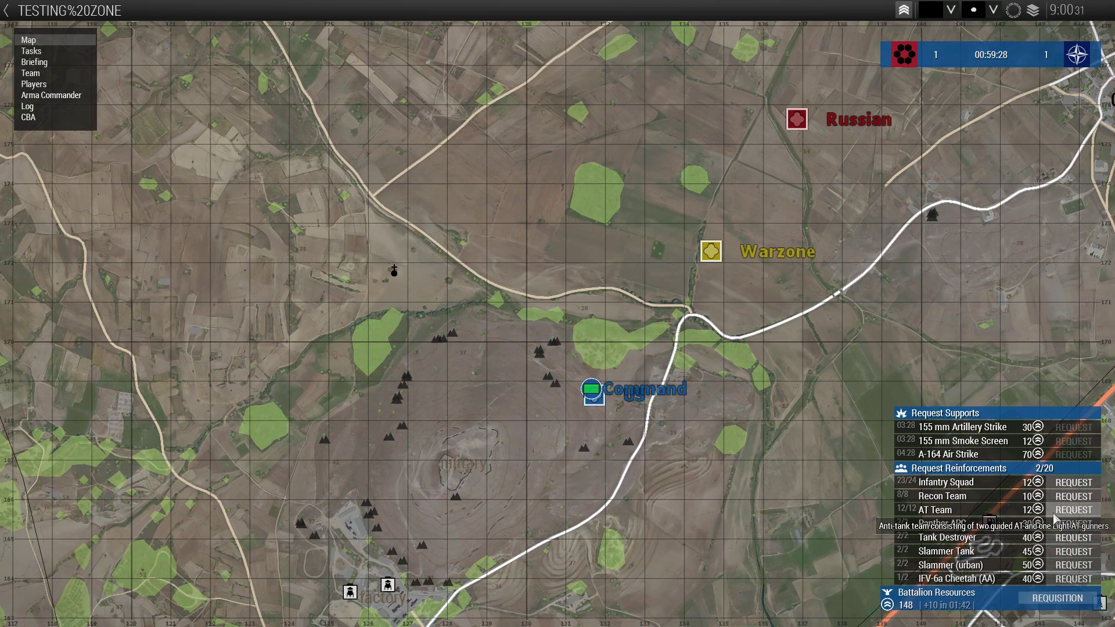
click(1055, 511)
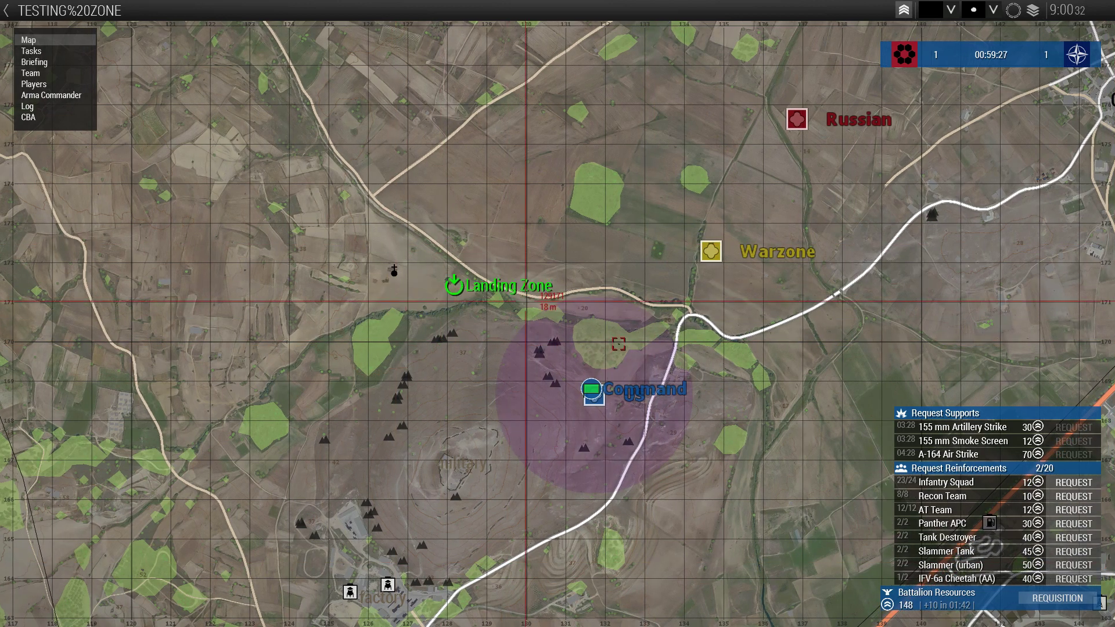
click(1073, 523)
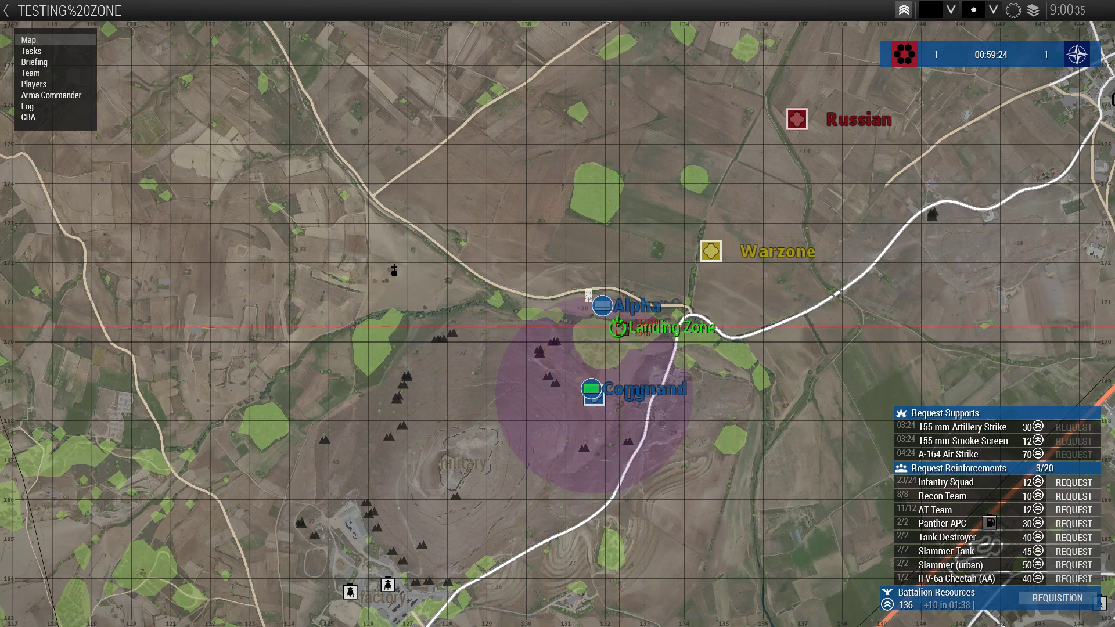
click(623, 331)
key(m)
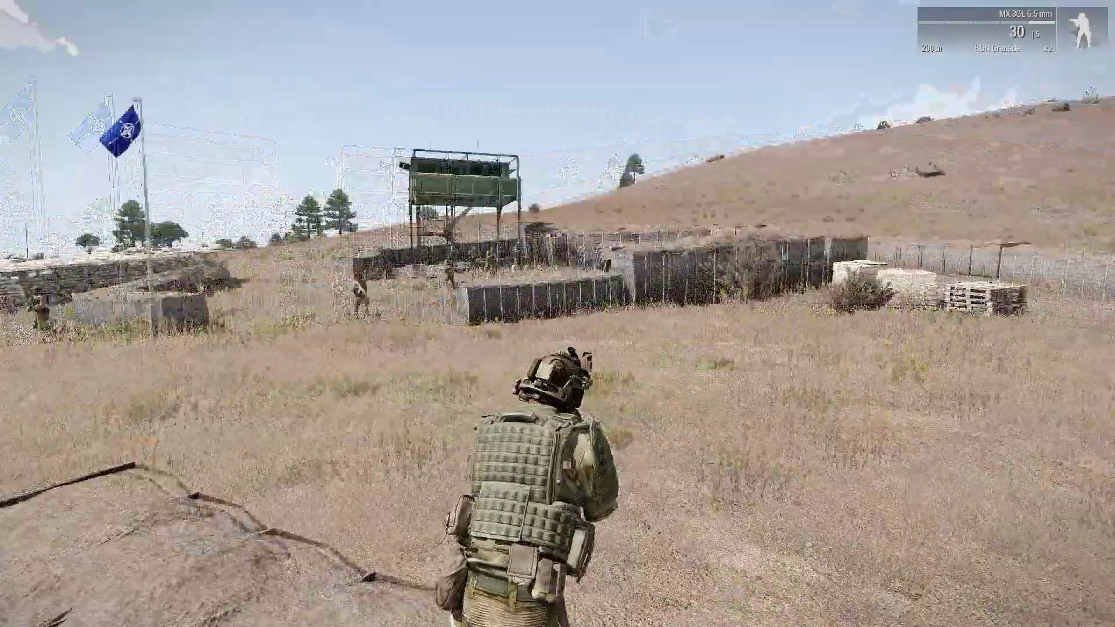
Abort the running mission, confirm the cancellation and continue past the debriefing to the scenario editor.
key(Escape)
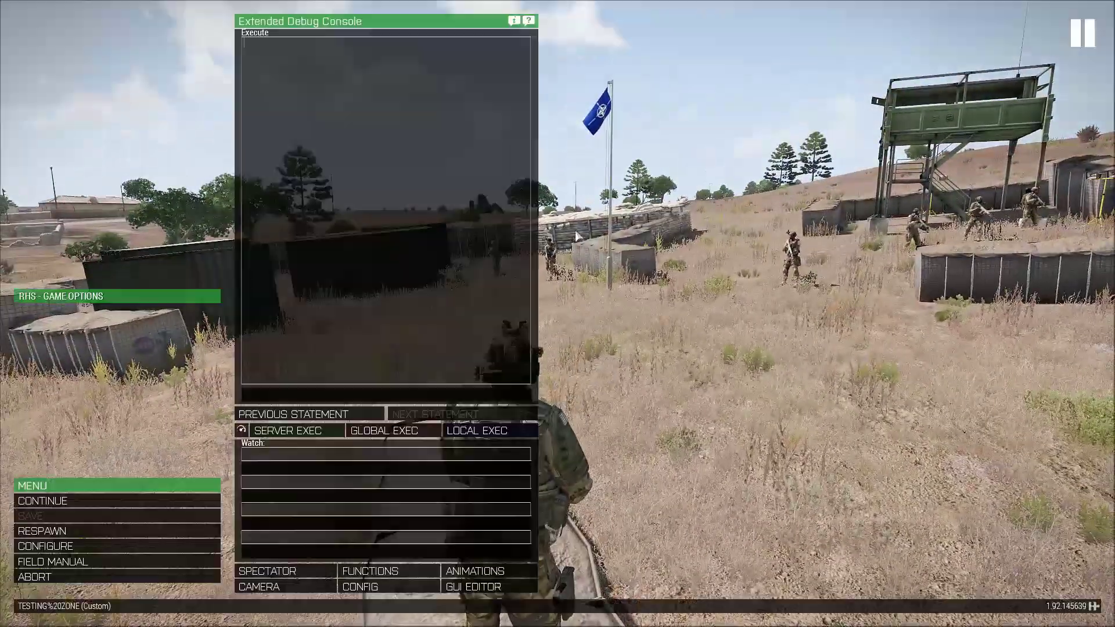
click(36, 580)
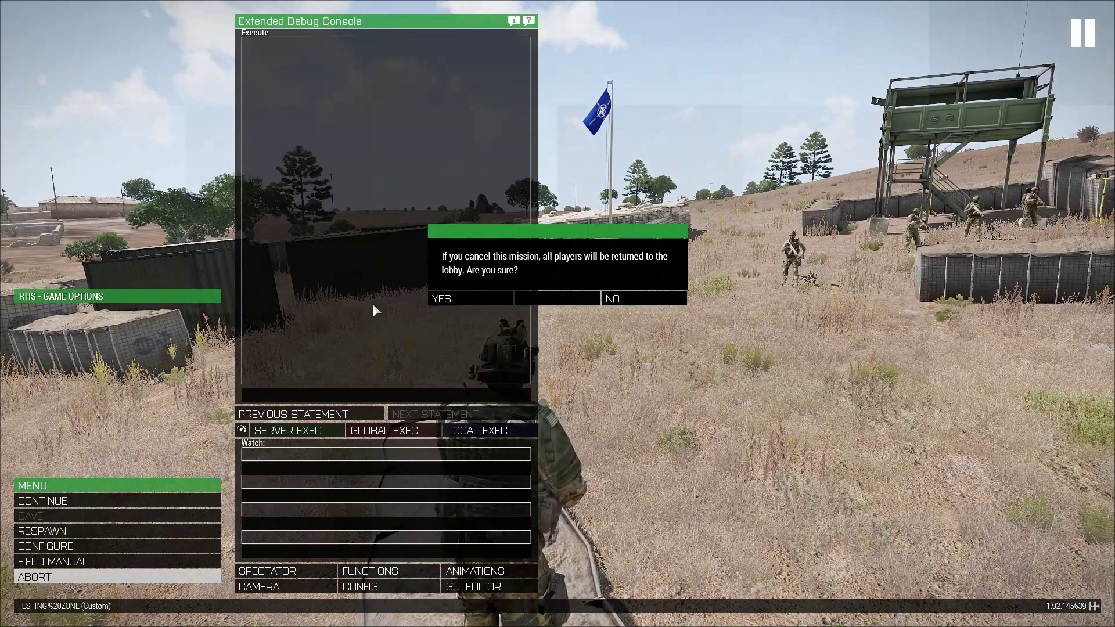
click(444, 298)
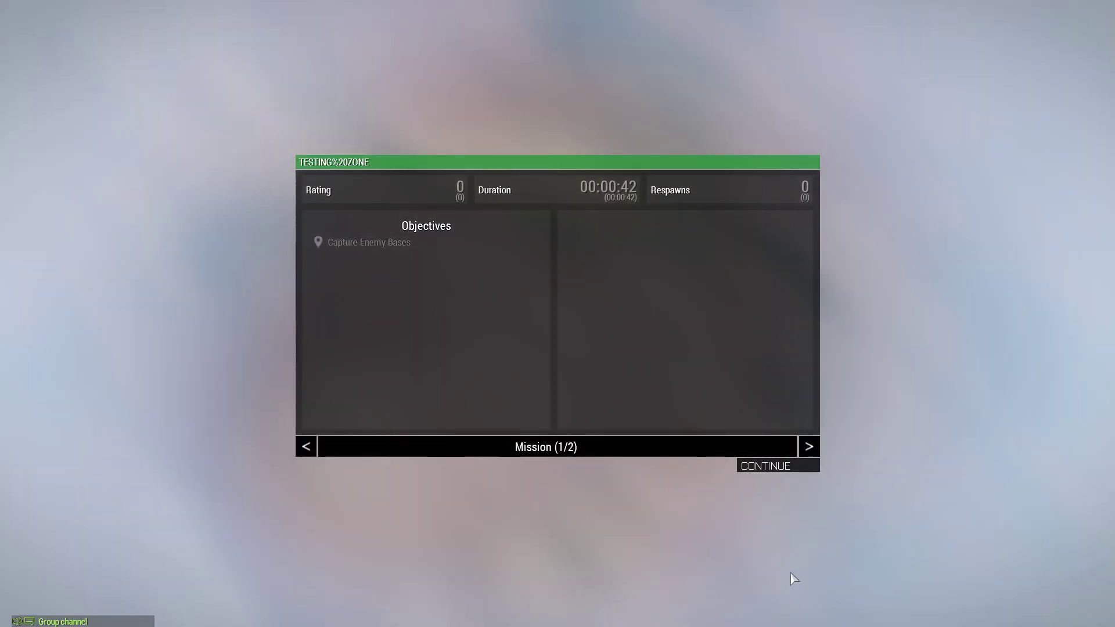
click(798, 467)
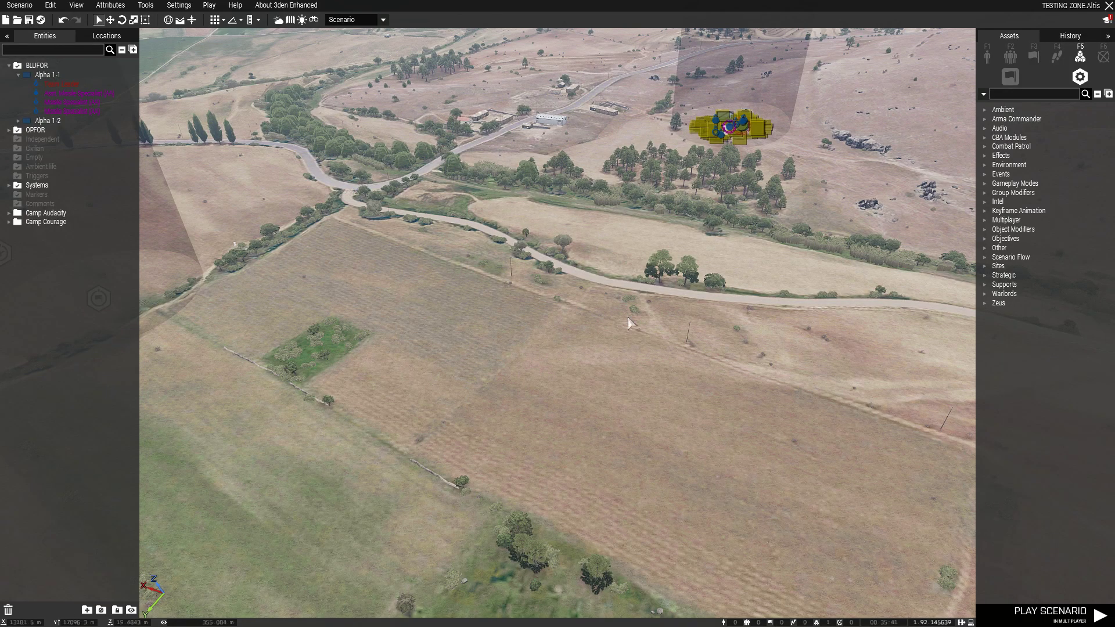
Survey the camps, capture zone and placed modules from above in the editor's 3D view.
right_drag(498, 372, 350, 290)
key(w)
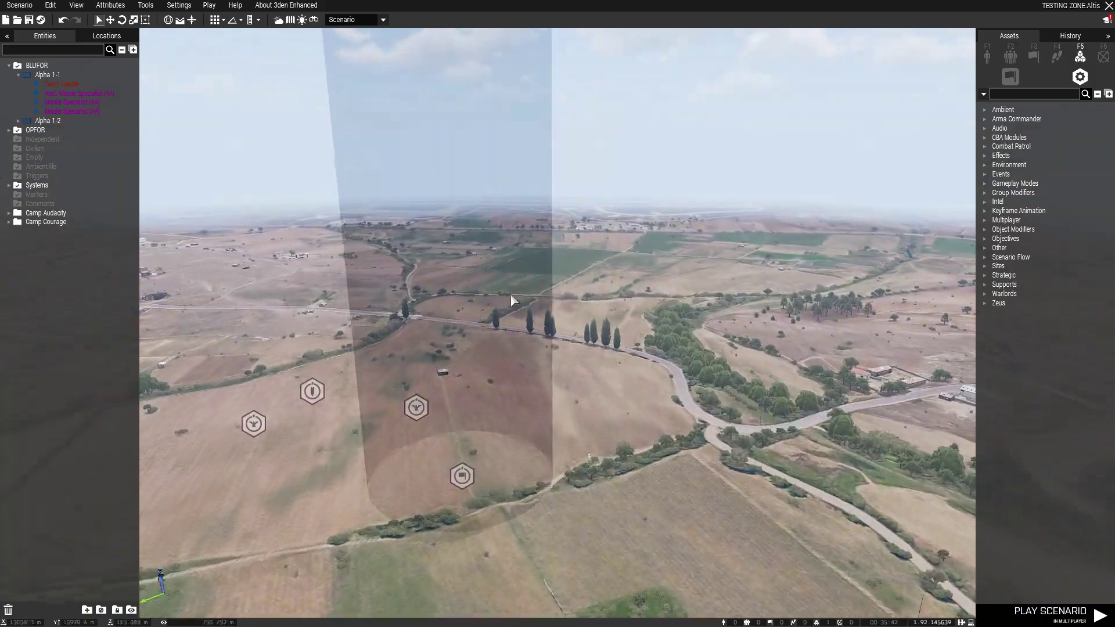
right_drag(510, 294, 392, 266)
key(w)
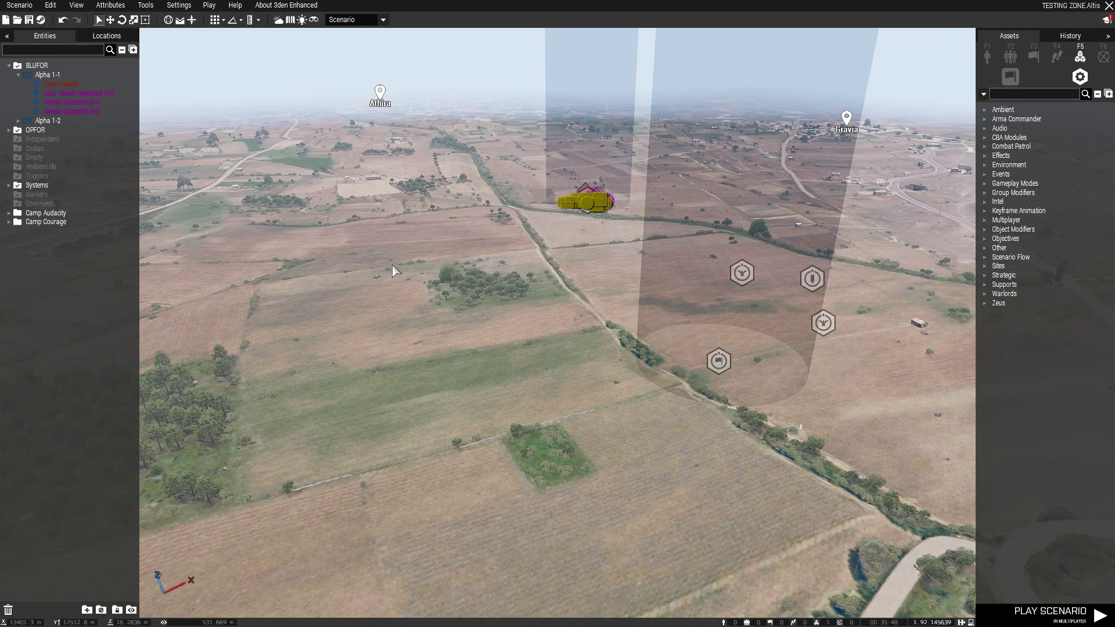
key(w)
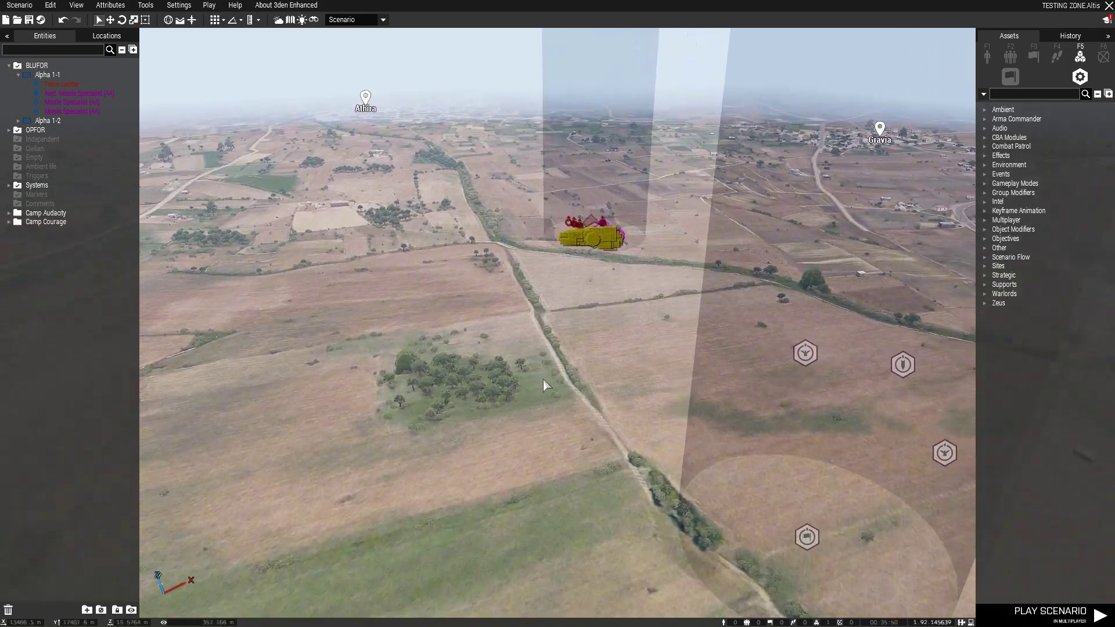
right_drag(544, 381, 667, 444)
key(a)
key(s)
key(d)
key(s)
key(d)
key(a)
key(s)
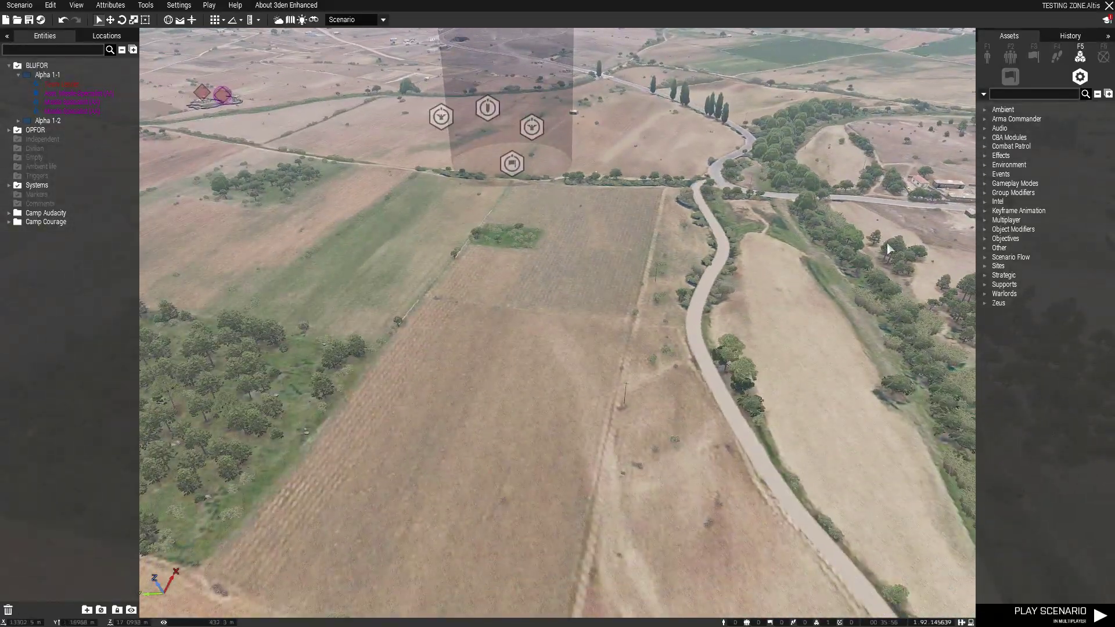
Examine the OPFOR camp, the modules in the fields between the camps, and the BLUFOR camp in the 3D view.
right_drag(887, 249, 741, 573)
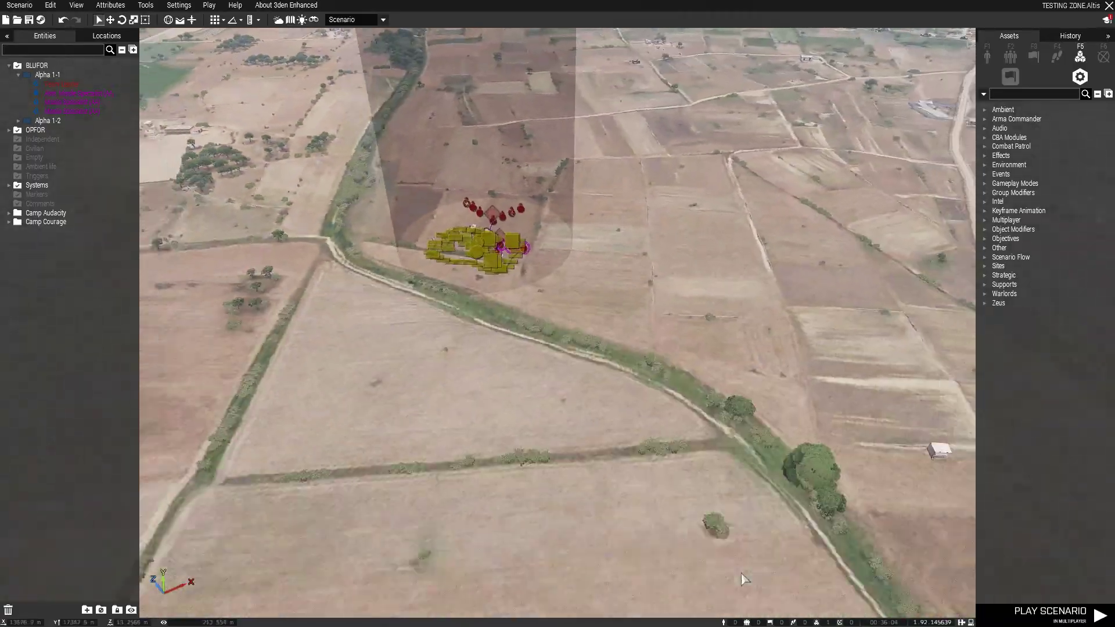
key(s)
key(a)
key(d)
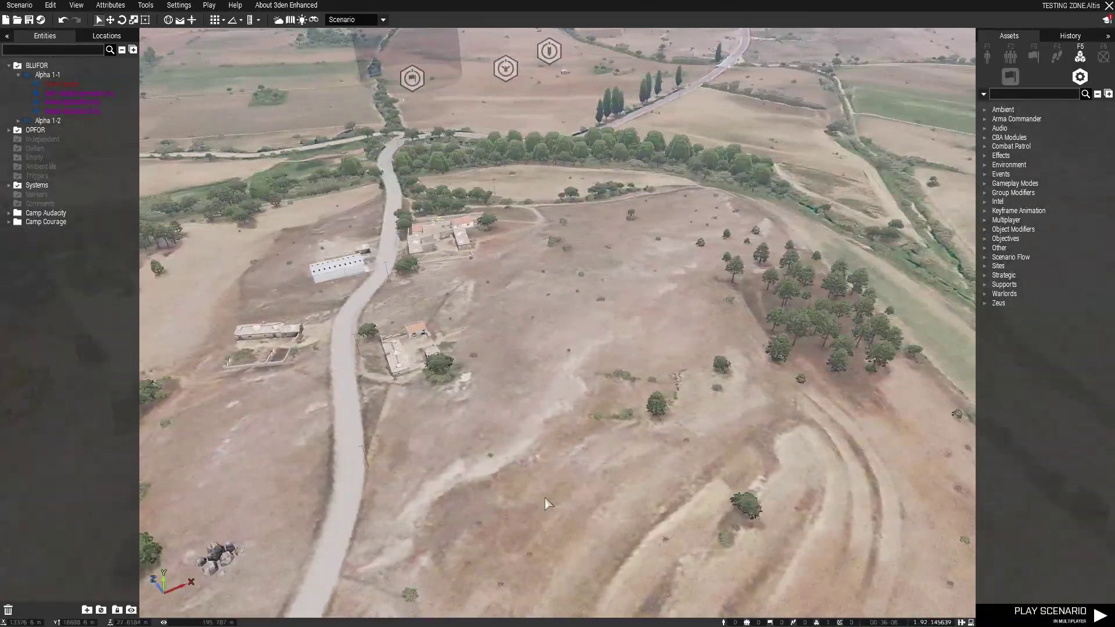
right_drag(544, 498, 673, 471)
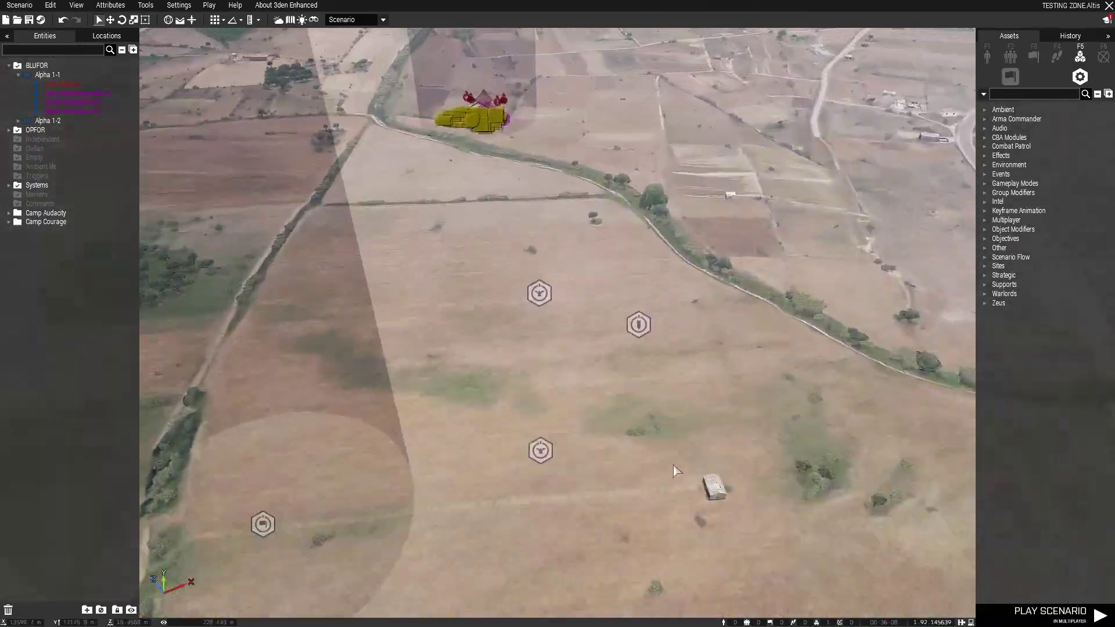
key(w)
key(a)
key(d)
key(s)
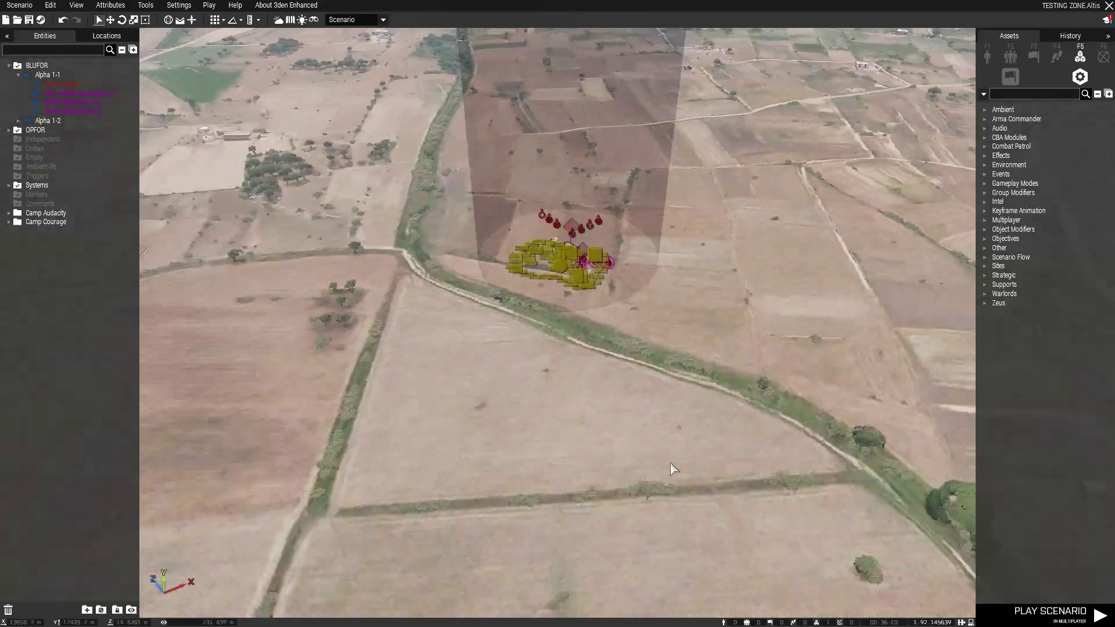
key(s)
key(a)
key(d)
key(a)
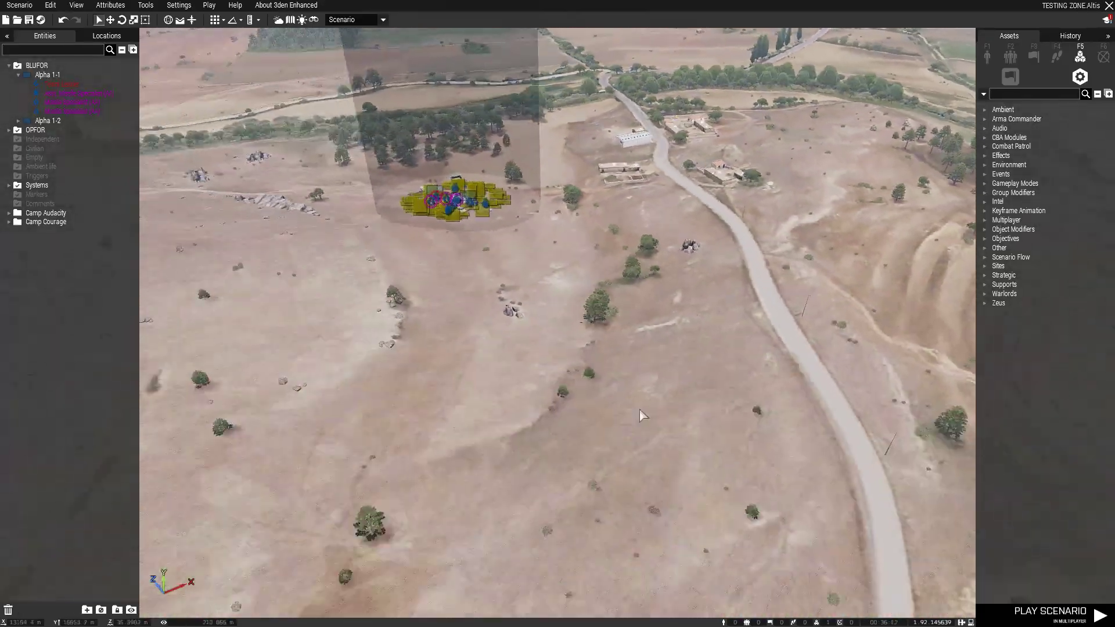
right_drag(639, 410, 607, 335)
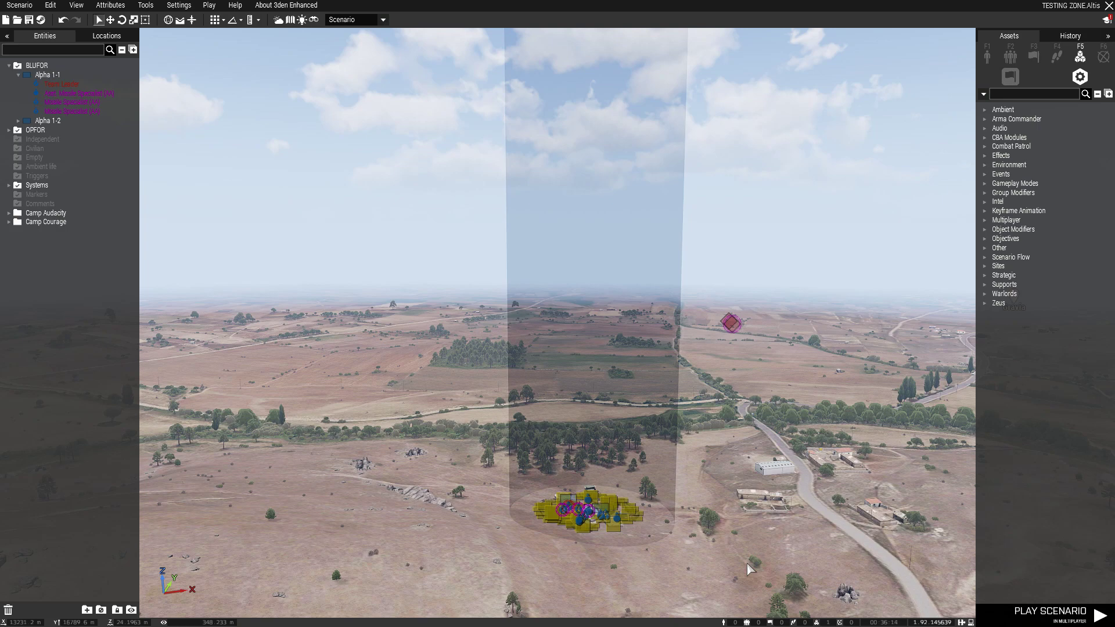